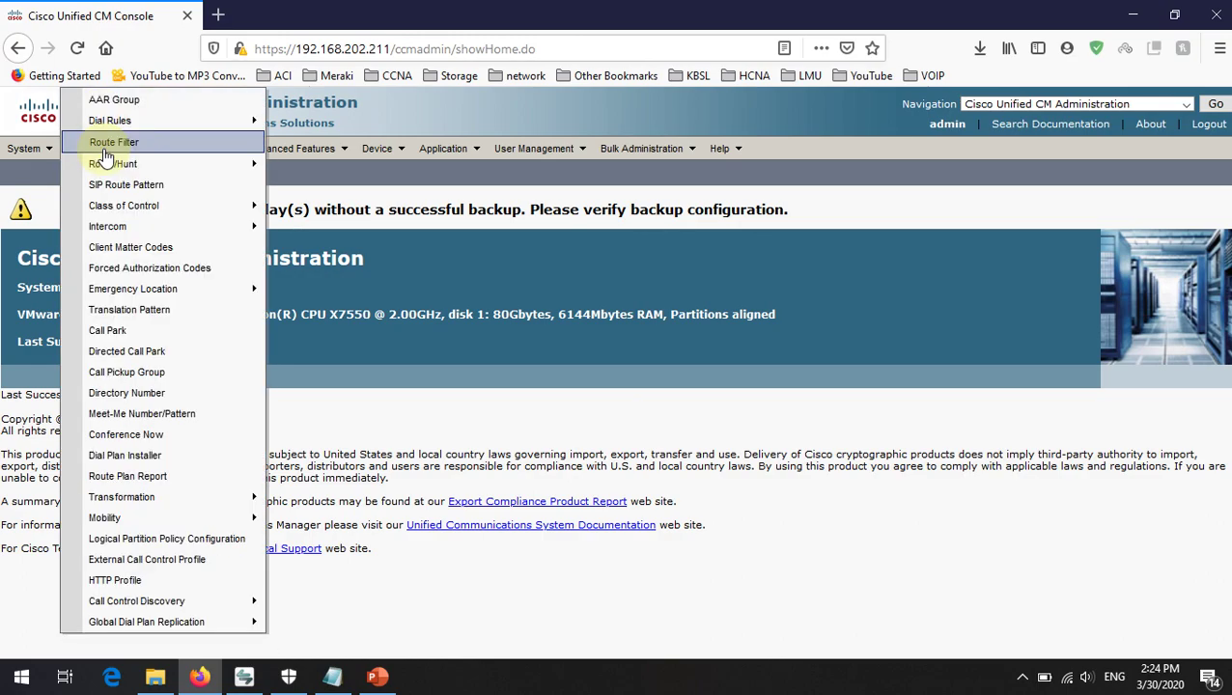
- Open the Route Group list and check the planned route groups in the PowerPoint diagram and the Notepad notes
mouse_move(121, 164)
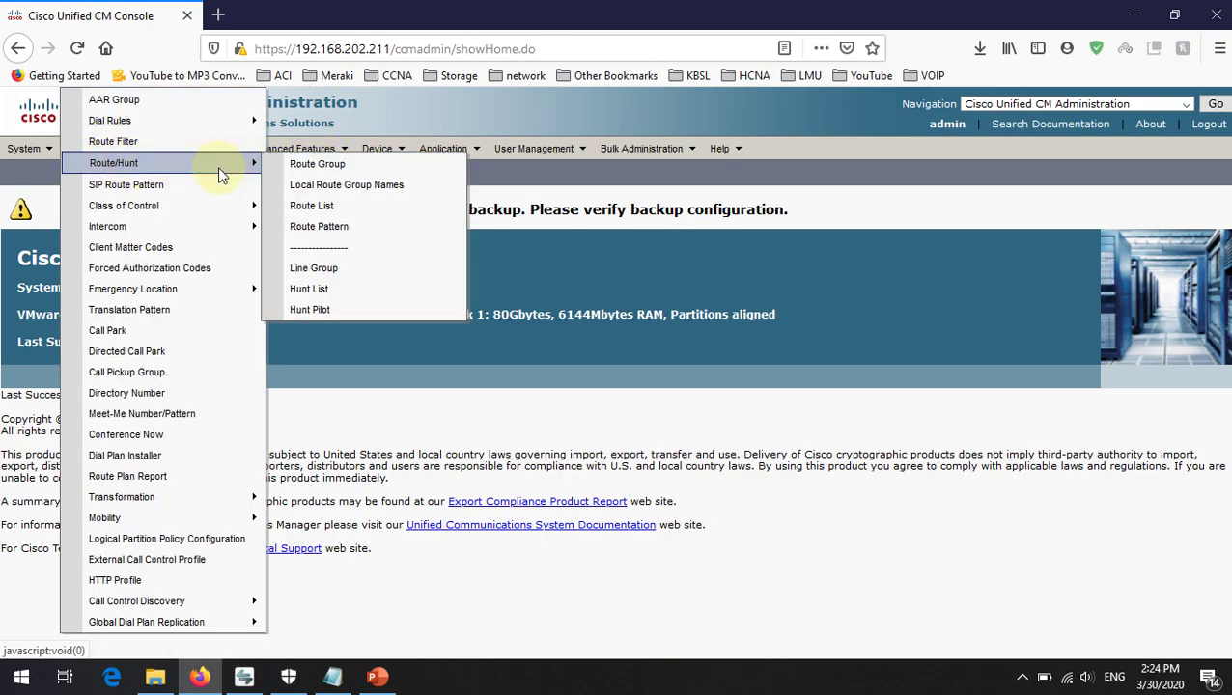
click(309, 171)
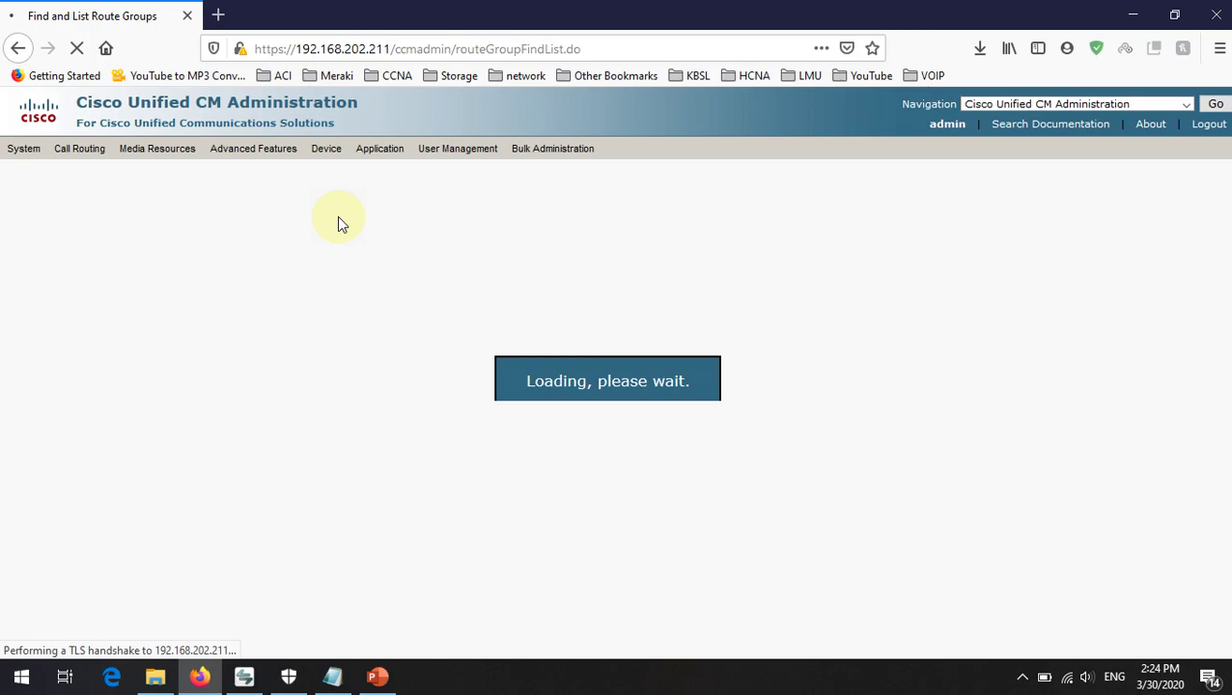
click(377, 677)
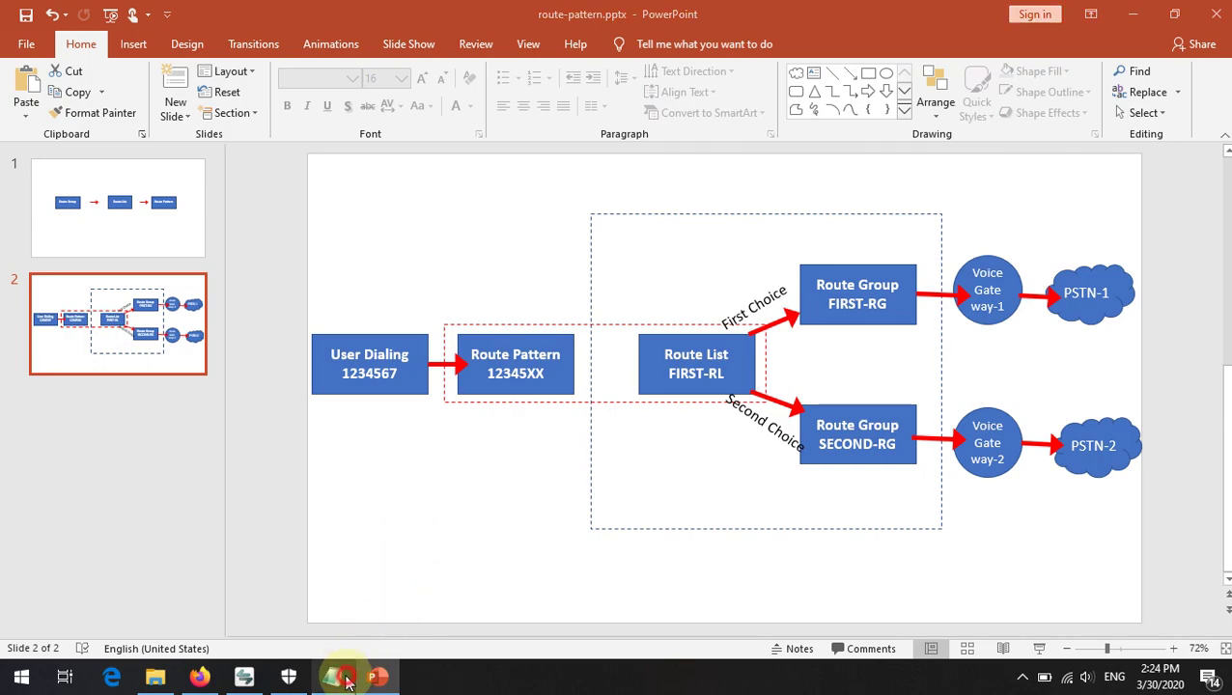
click(332, 676)
drag(282, 335, 232, 351)
click(1135, 12)
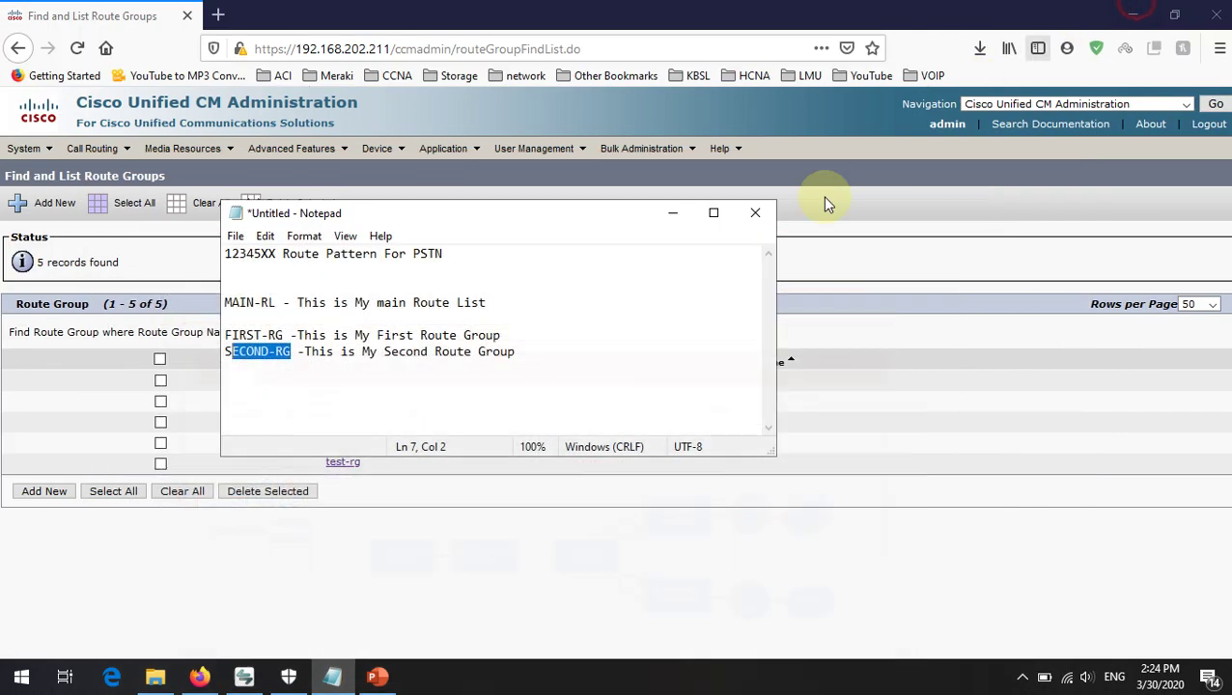
click(162, 259)
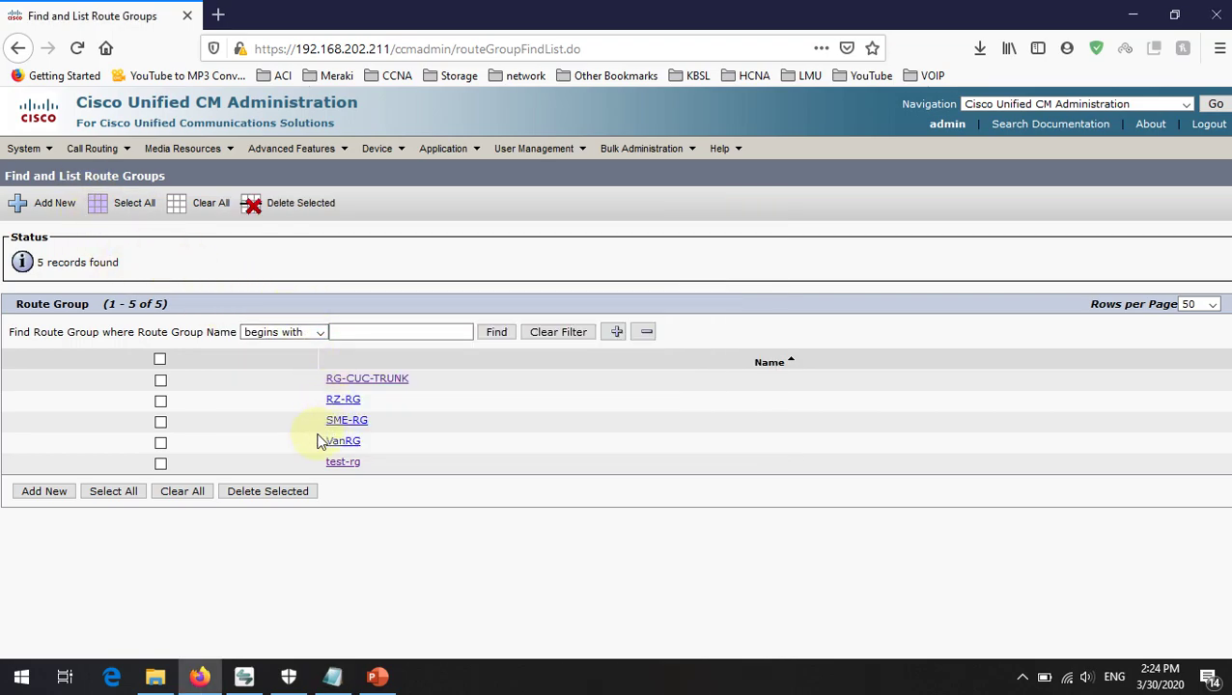
- Add a new route group named FIRST-RG, copied from the Notepad notes, with the Top Down distribution algorithm
click(46, 222)
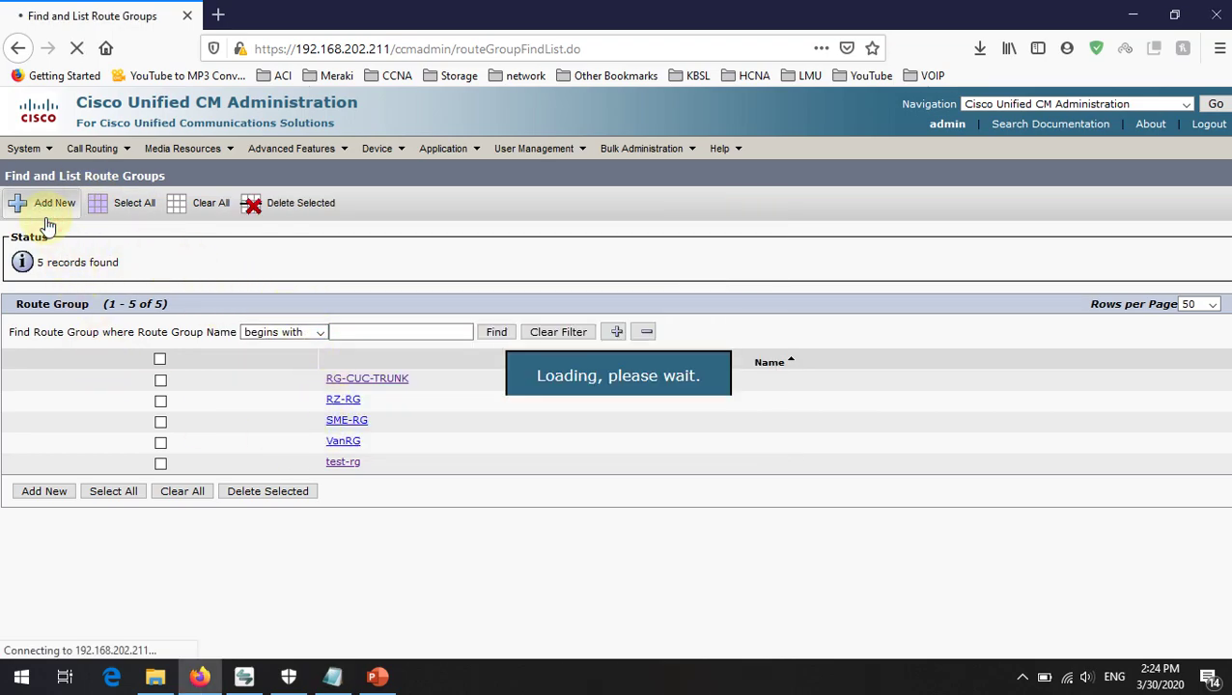
click(333, 676)
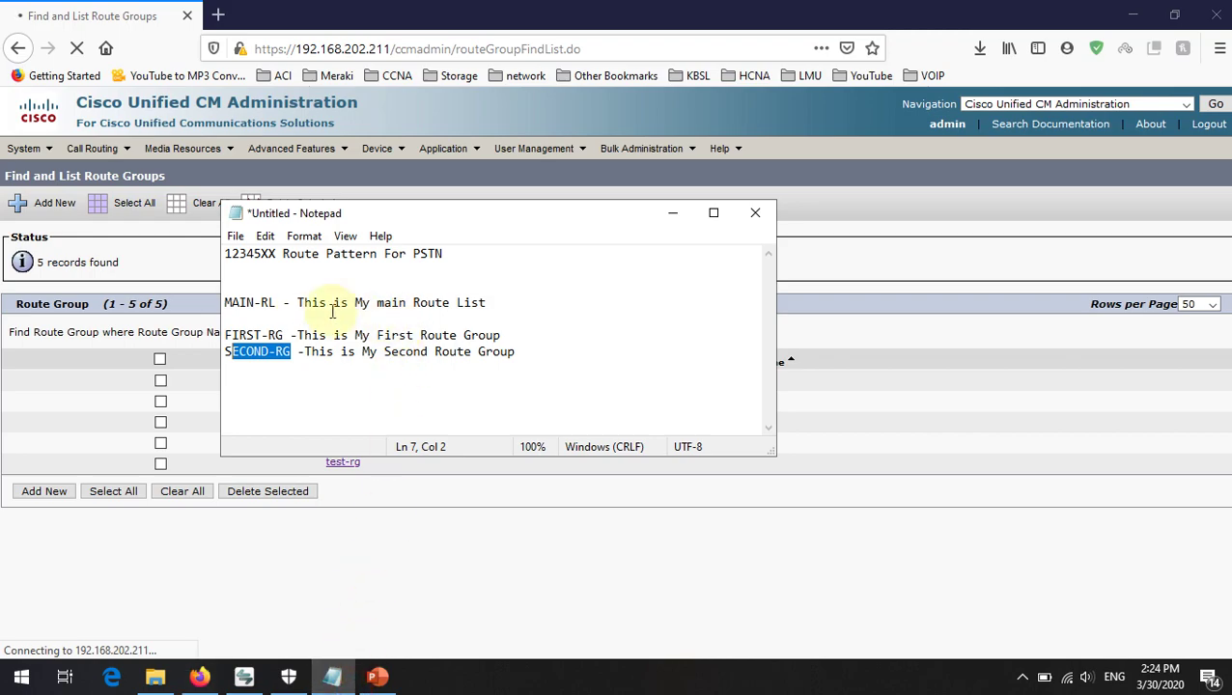
drag(286, 334, 207, 335)
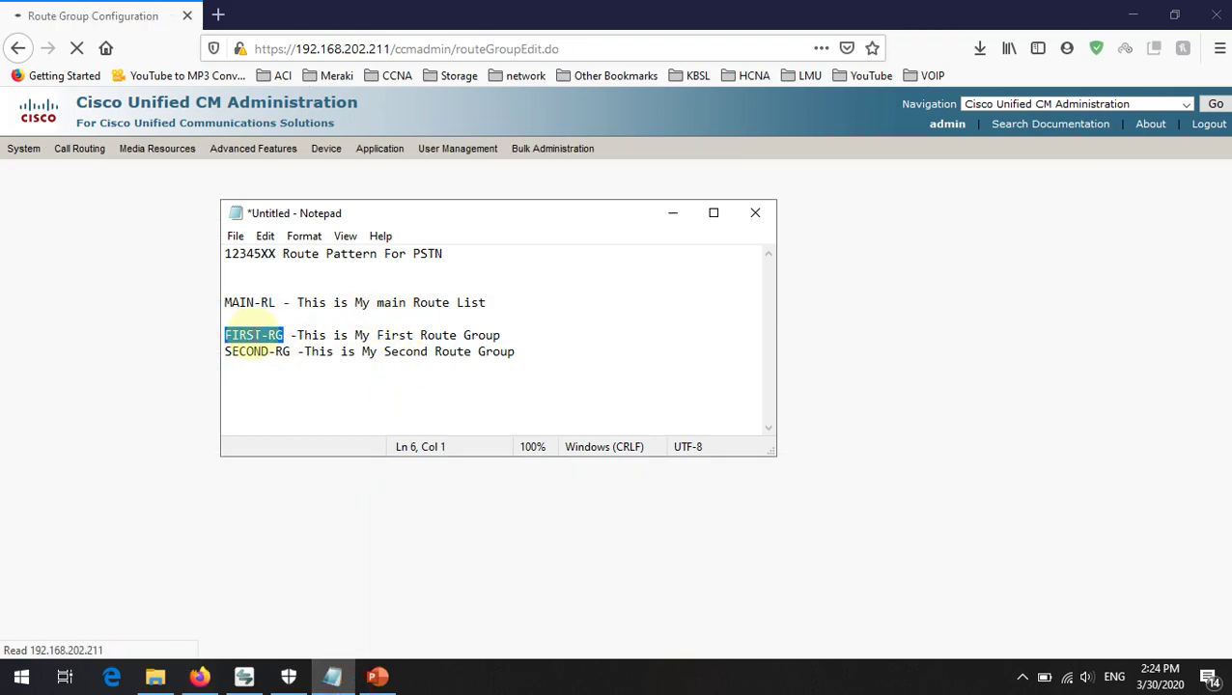
drag(520, 334, 225, 338)
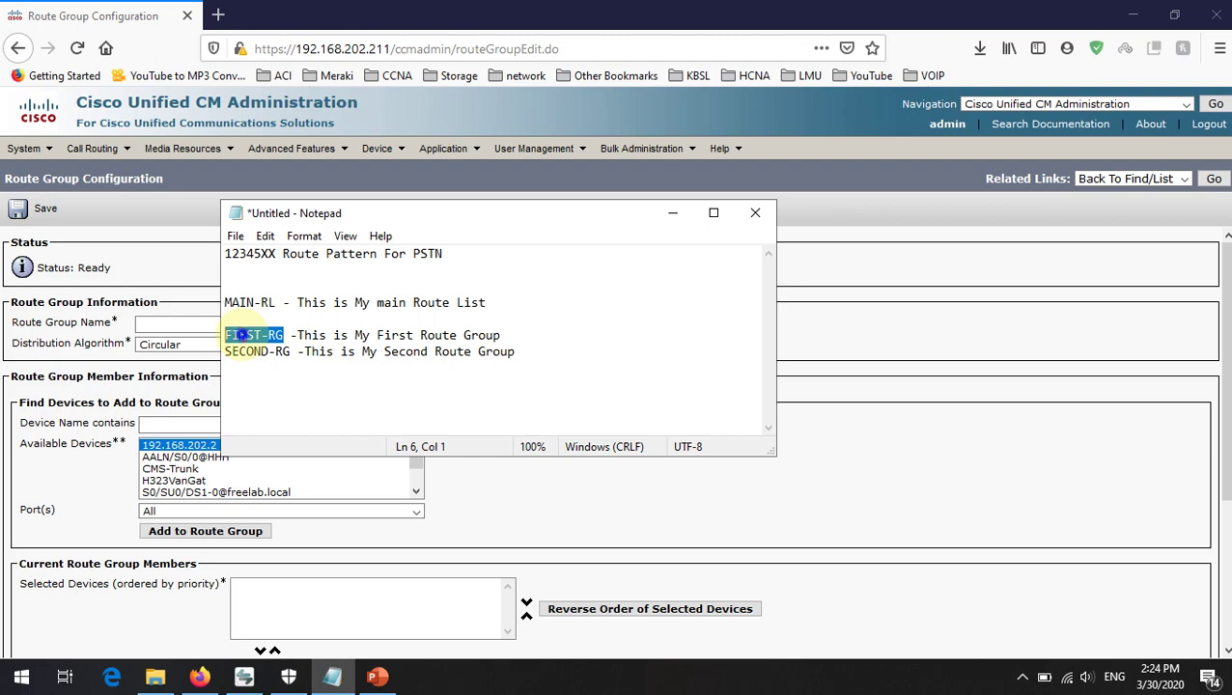
right_click(243, 334)
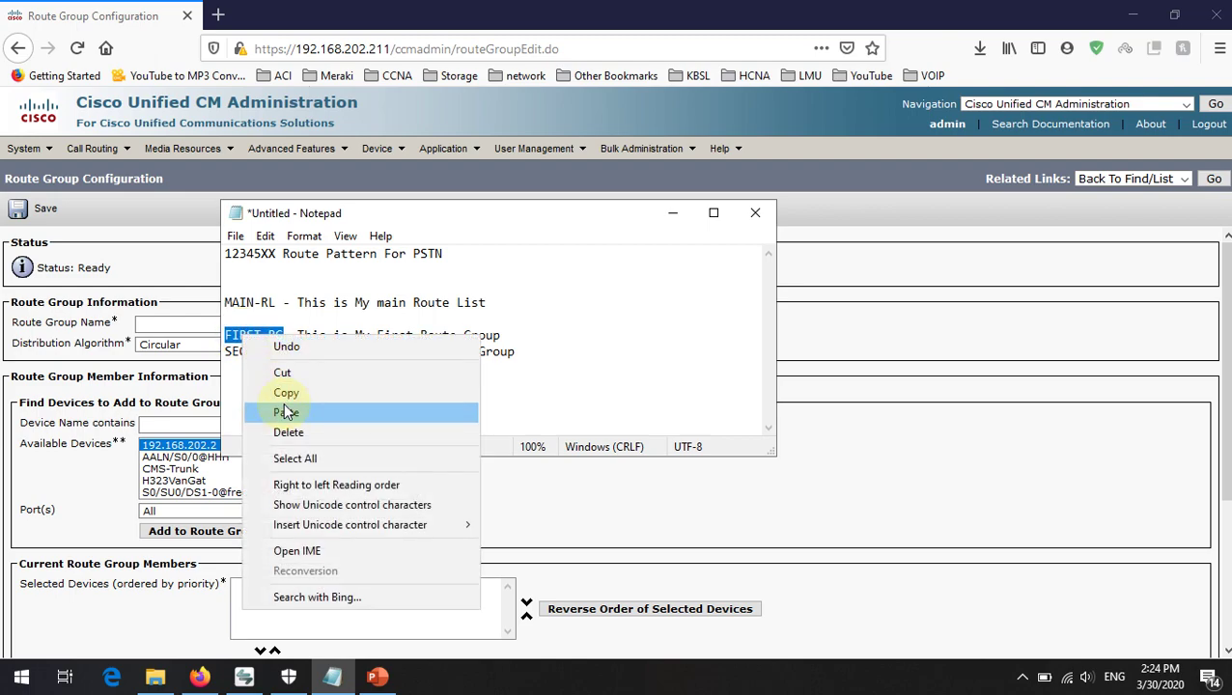
click(282, 392)
click(189, 322)
right_click(191, 323)
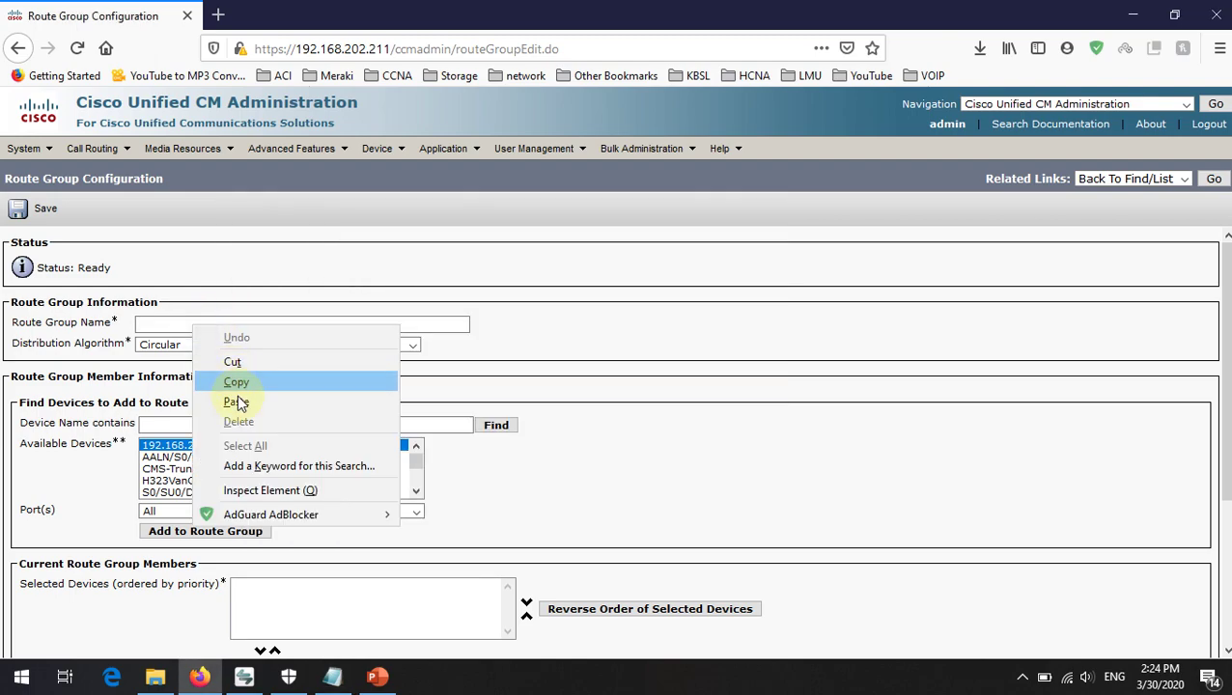
click(236, 401)
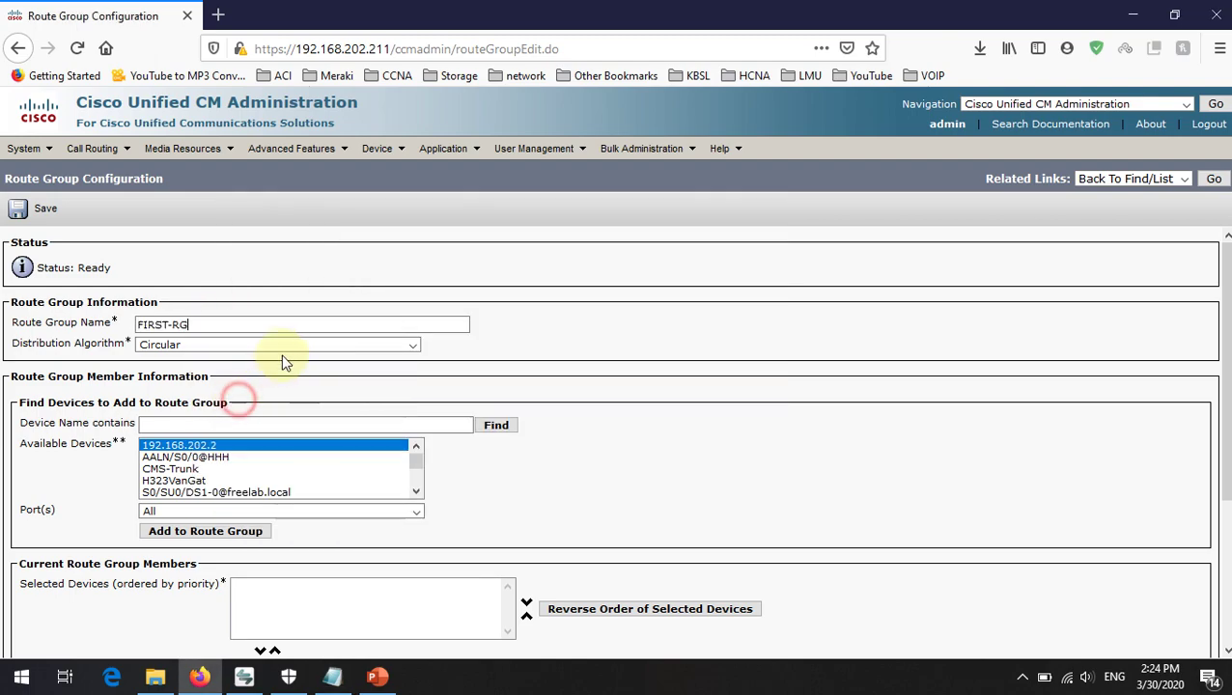
click(198, 348)
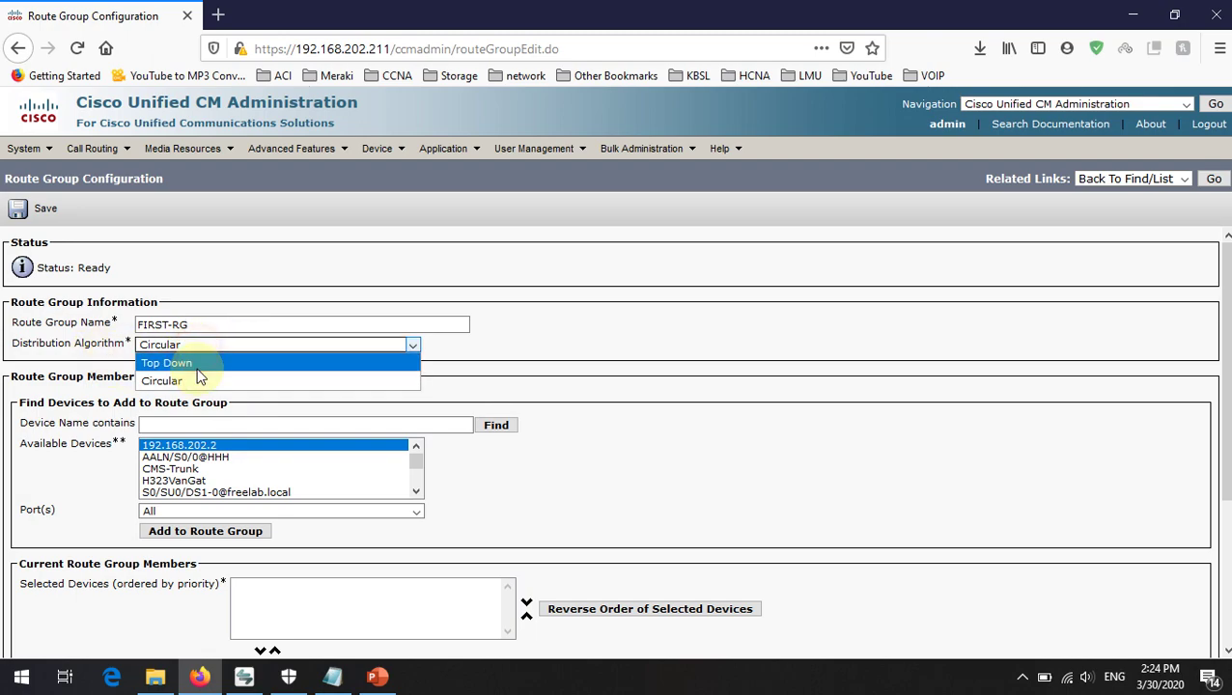
click(197, 367)
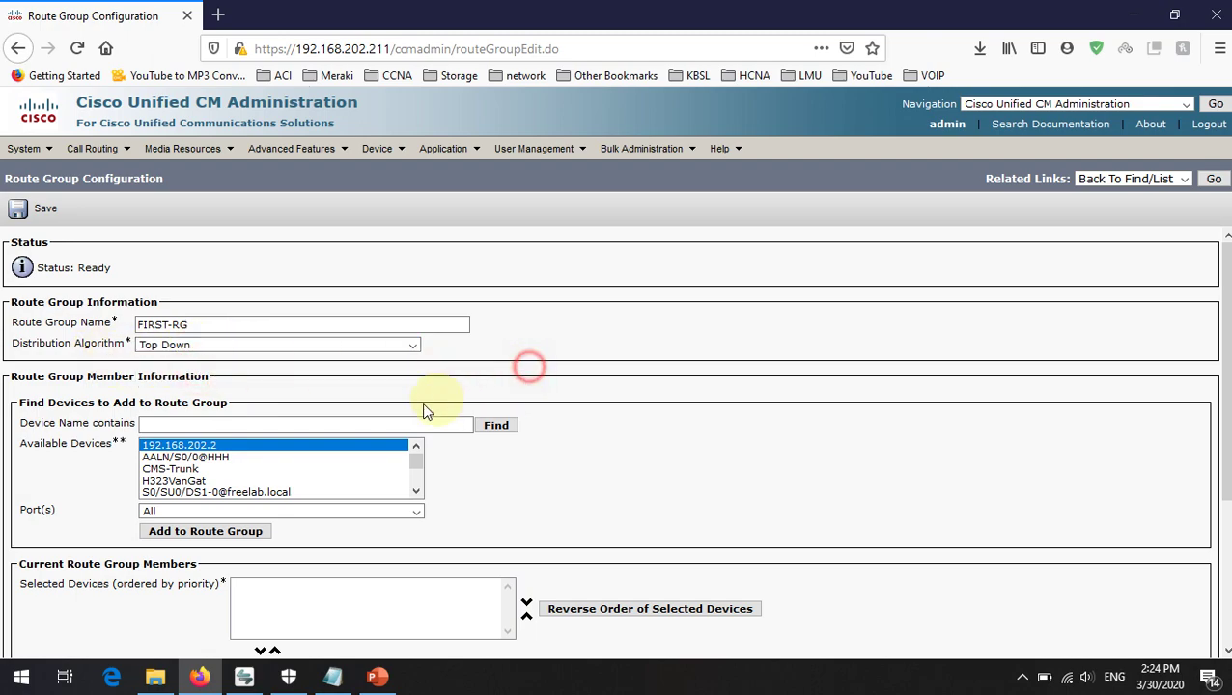
- Check the gateway assignments in the PowerPoint diagram and add the device SIP-TRUNK-TO-VGW-01 to the FIRST-RG route group
click(377, 674)
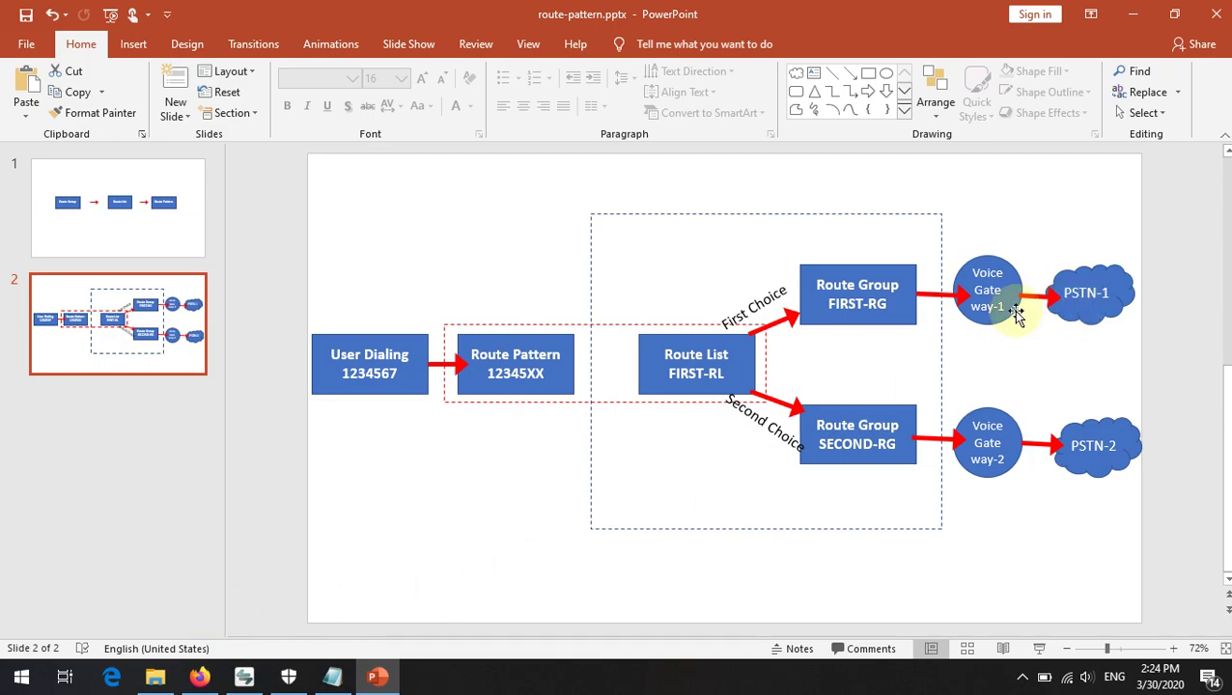
click(891, 262)
click(908, 410)
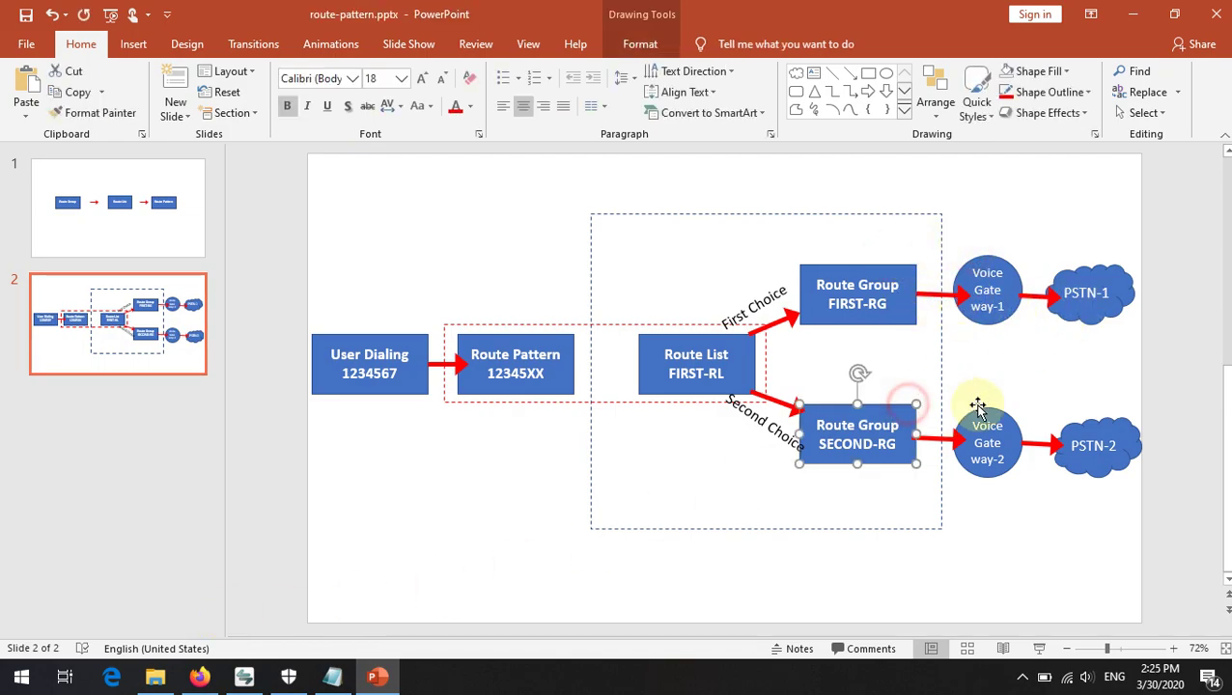
click(979, 408)
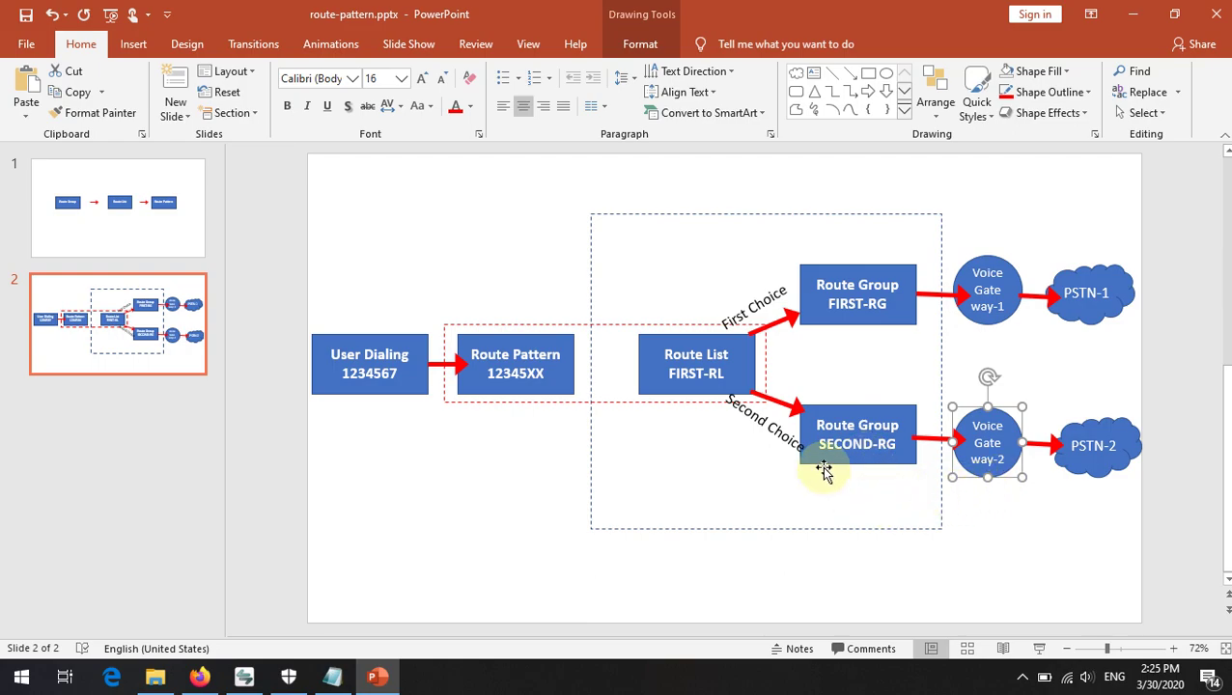
click(1132, 14)
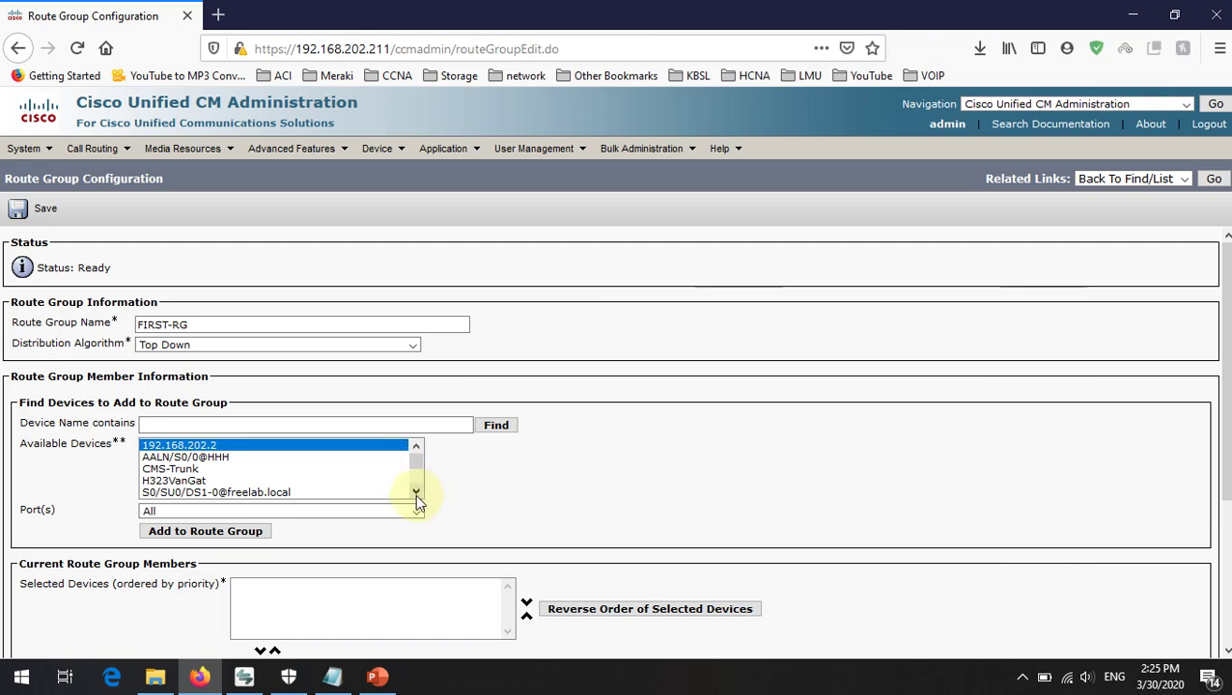
scroll(416, 493, down, 1)
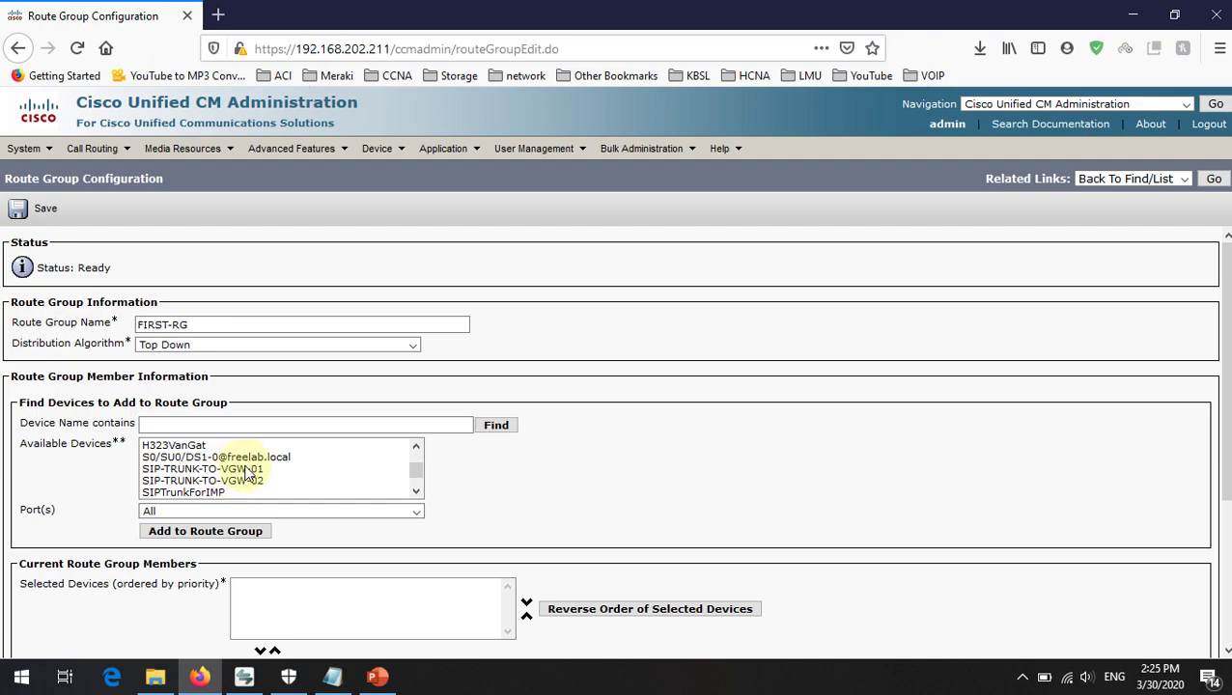
click(377, 677)
click(990, 285)
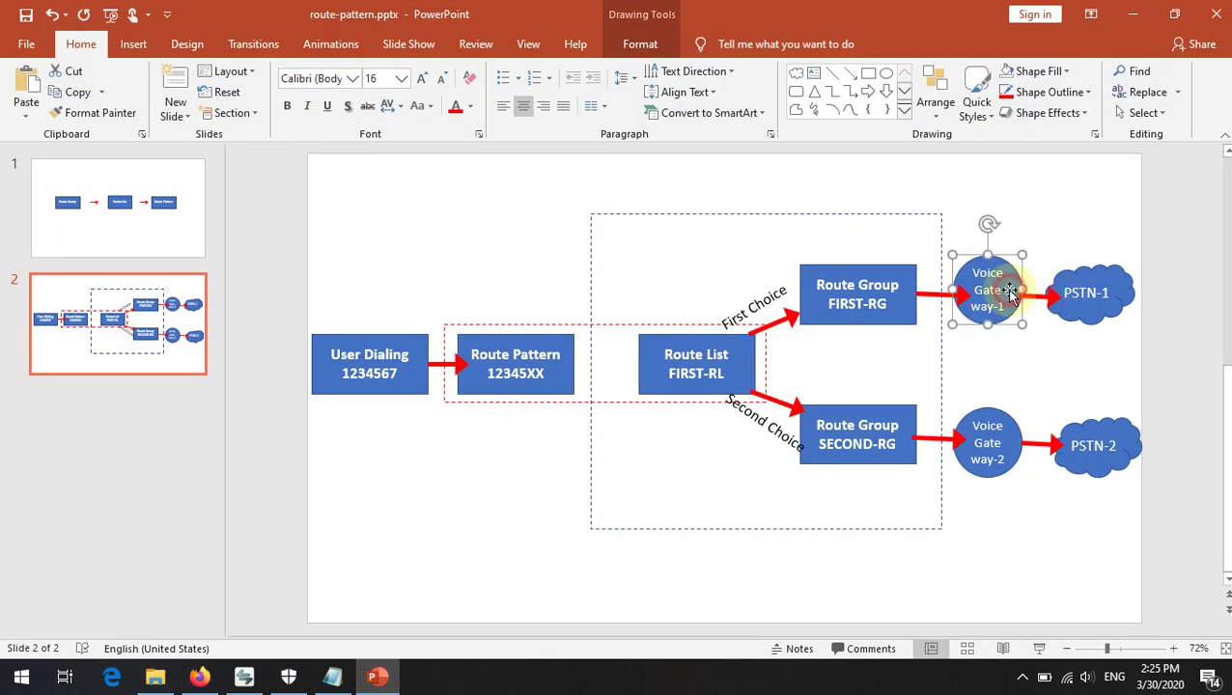
click(1125, 15)
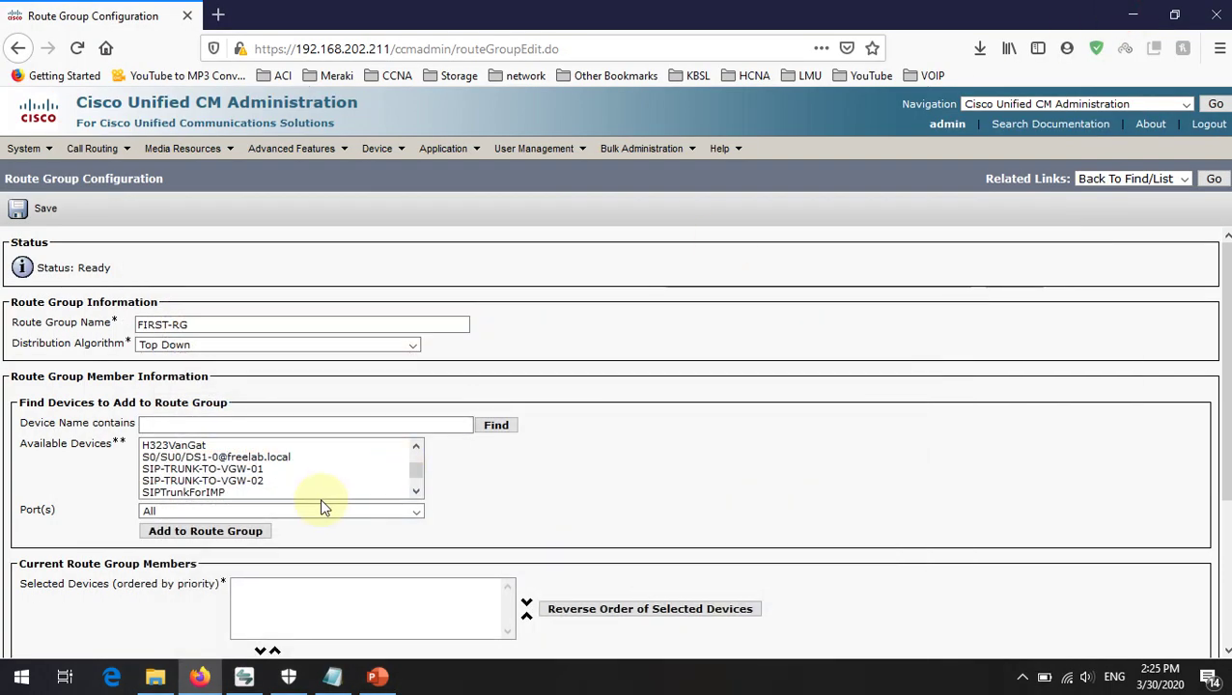
click(212, 469)
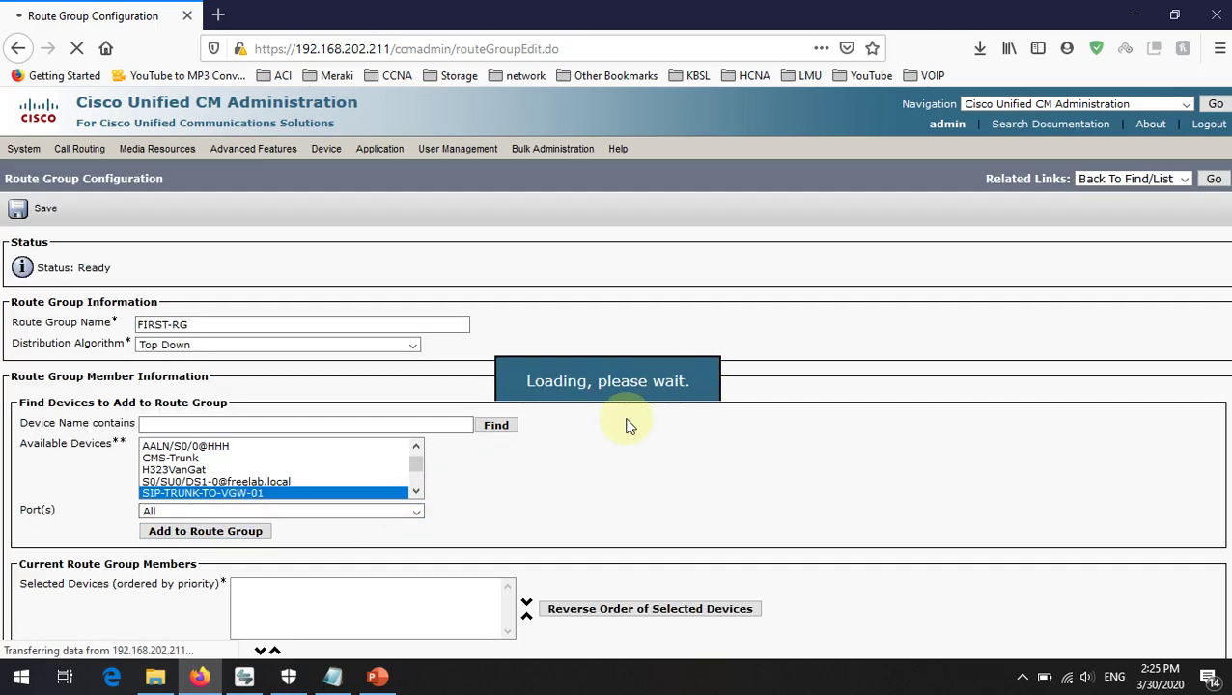
click(237, 531)
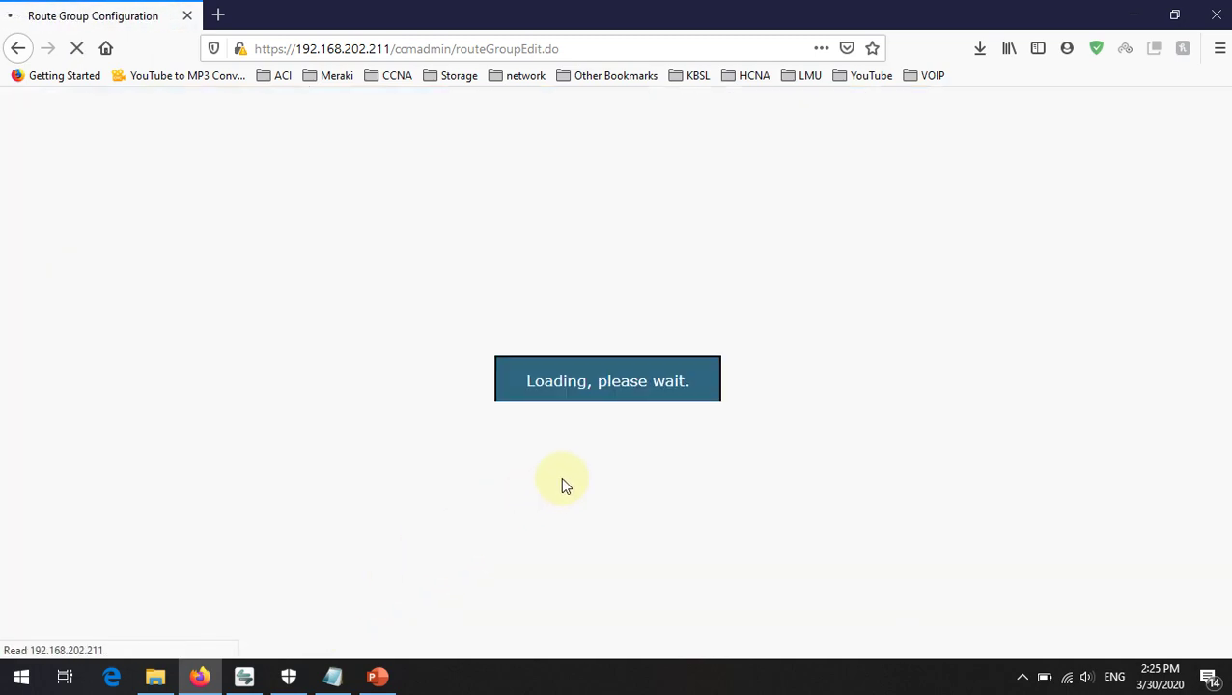
- Check the selected devices of FIRST-RG against the PowerPoint diagram and save the route group
click(376, 676)
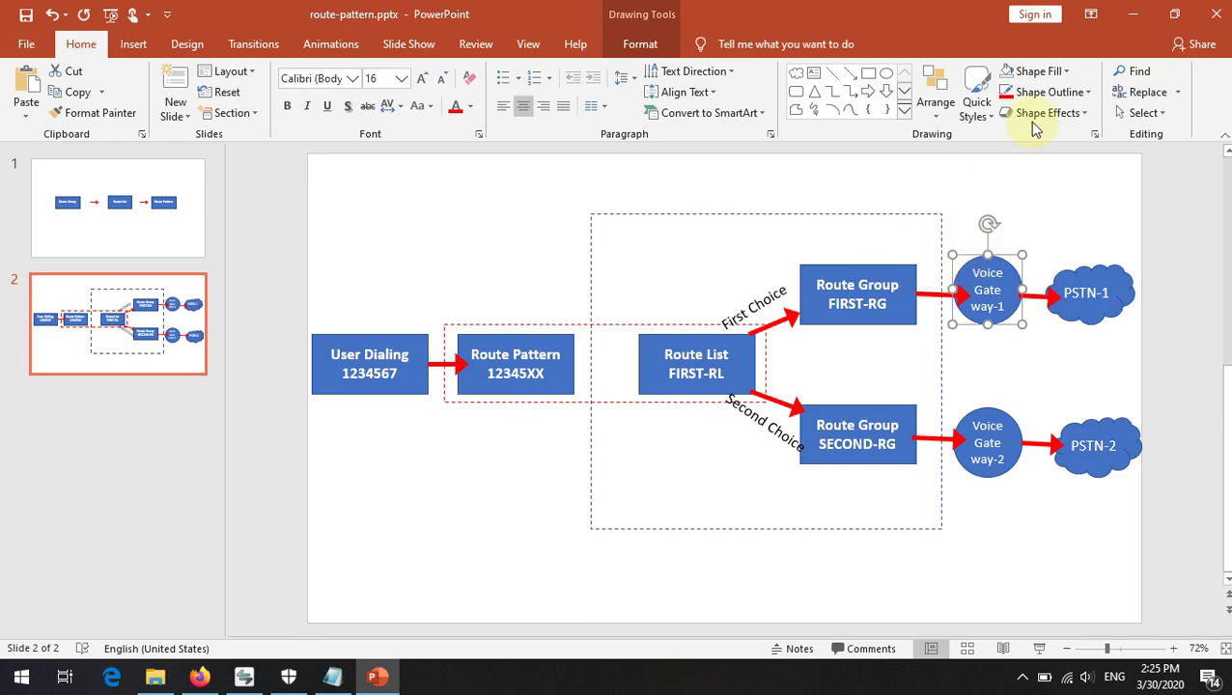
click(1135, 14)
scroll(340, 456, down, 2)
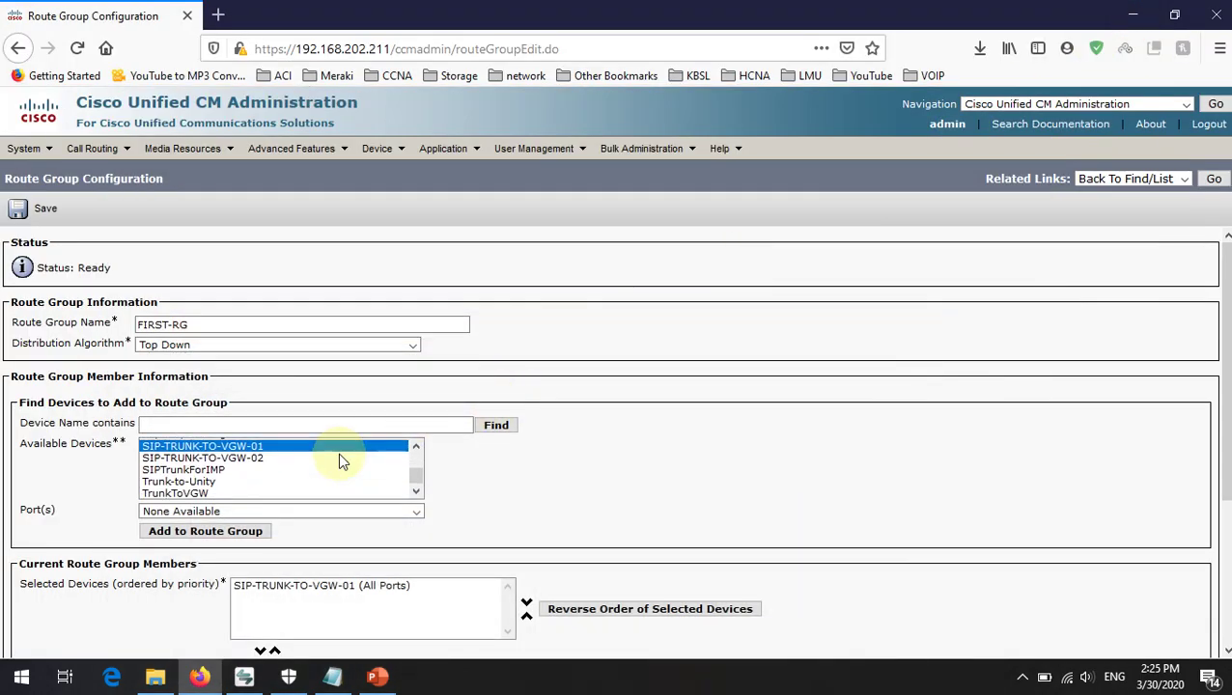
click(544, 479)
scroll(551, 462, down, 2)
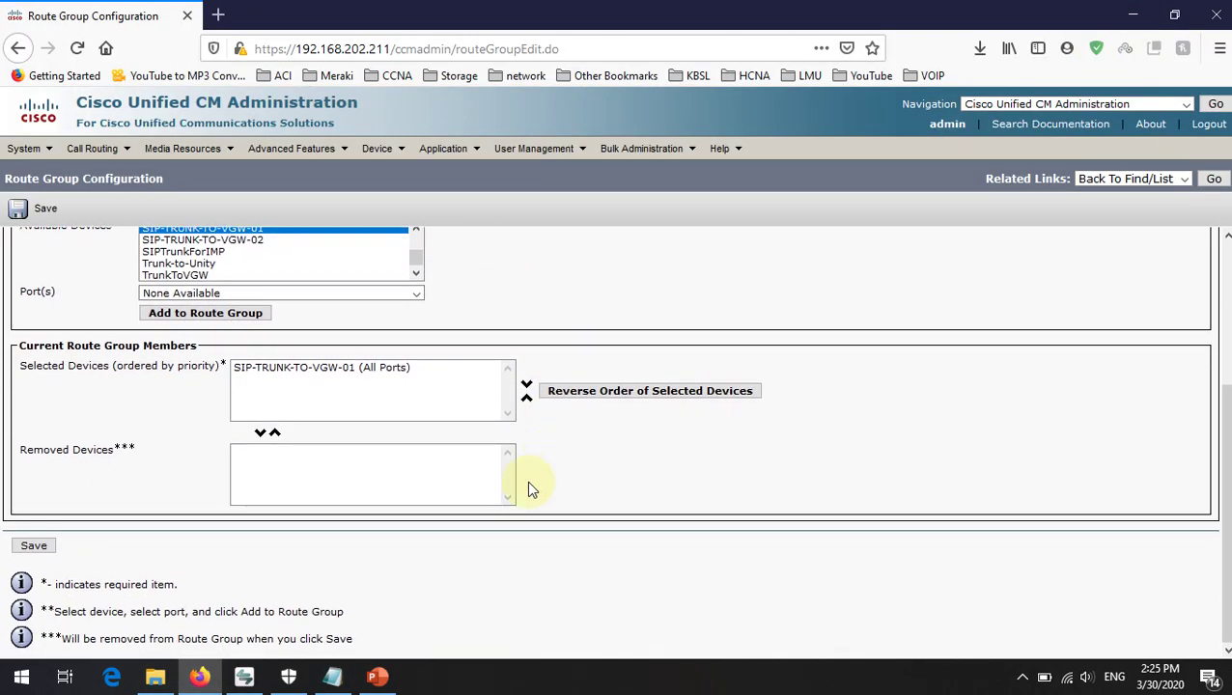
scroll(427, 533, up, 2)
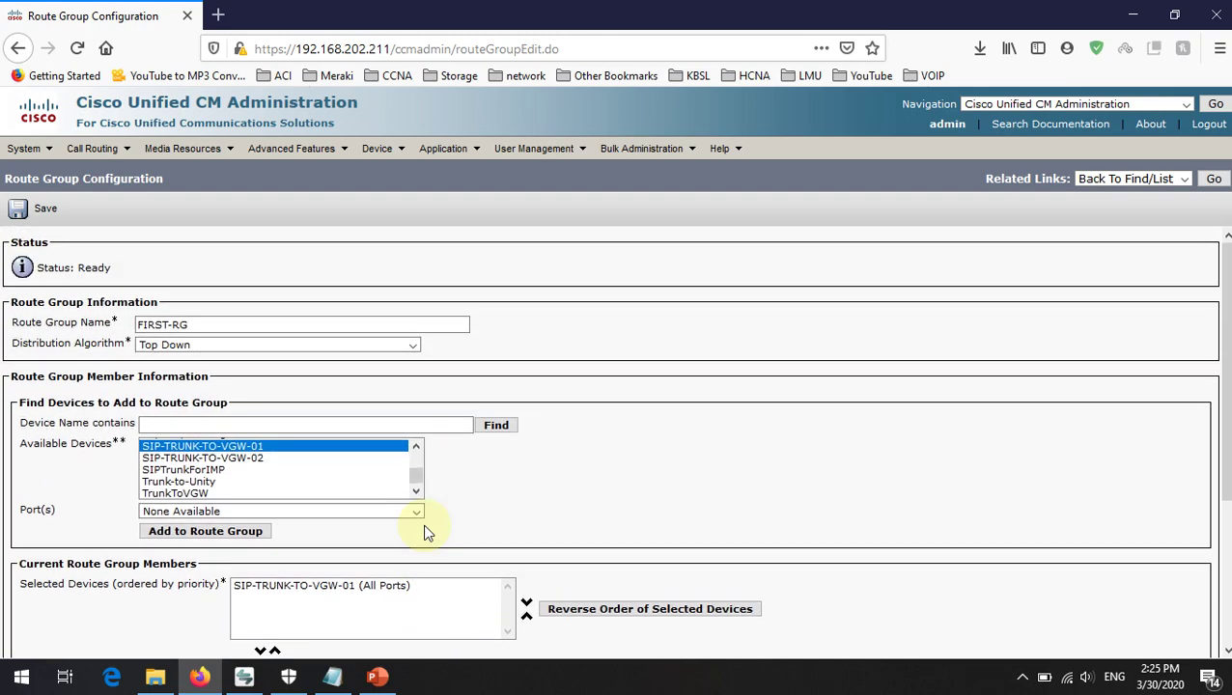
click(39, 214)
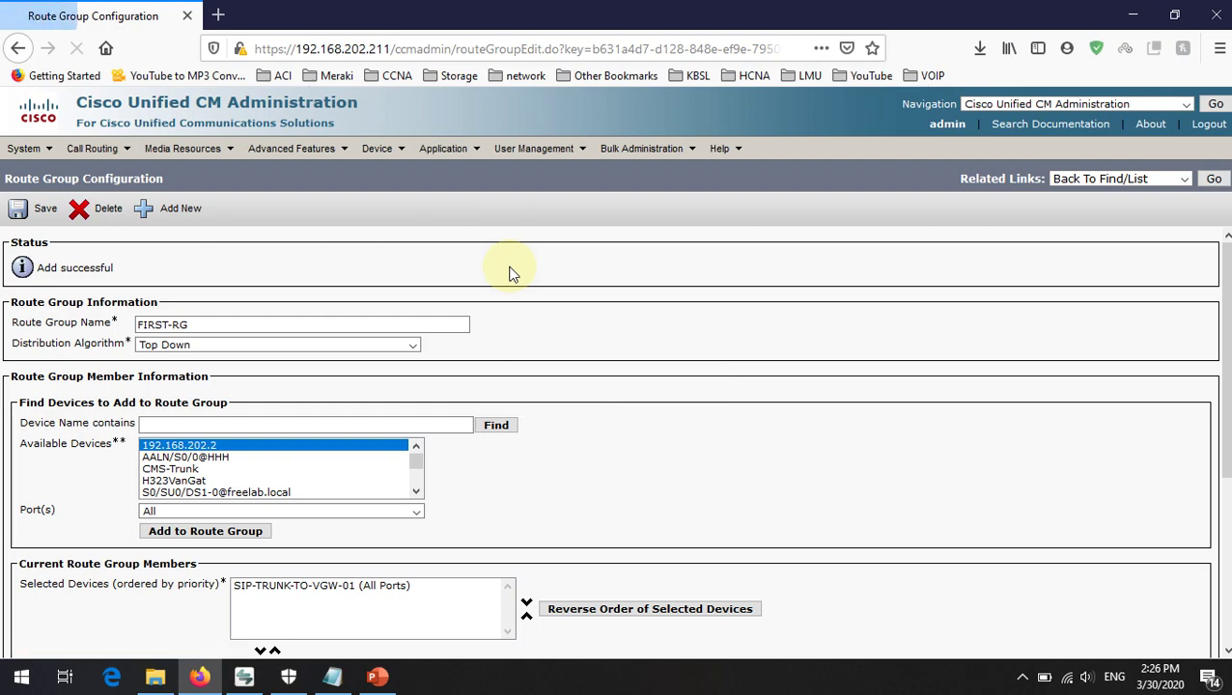
- Compare the members of the saved FIRST-RG route group with the Notepad notes and the PowerPoint diagram
scroll(686, 448, down, 5)
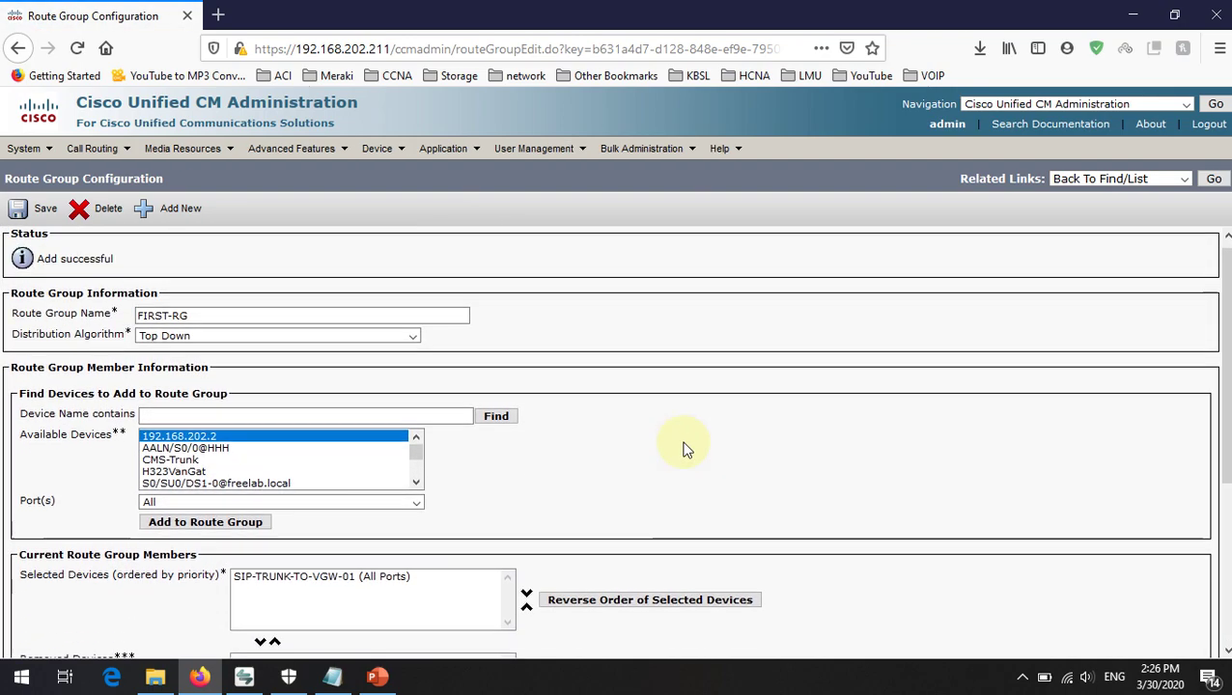
click(332, 676)
drag(539, 335, 214, 340)
click(377, 677)
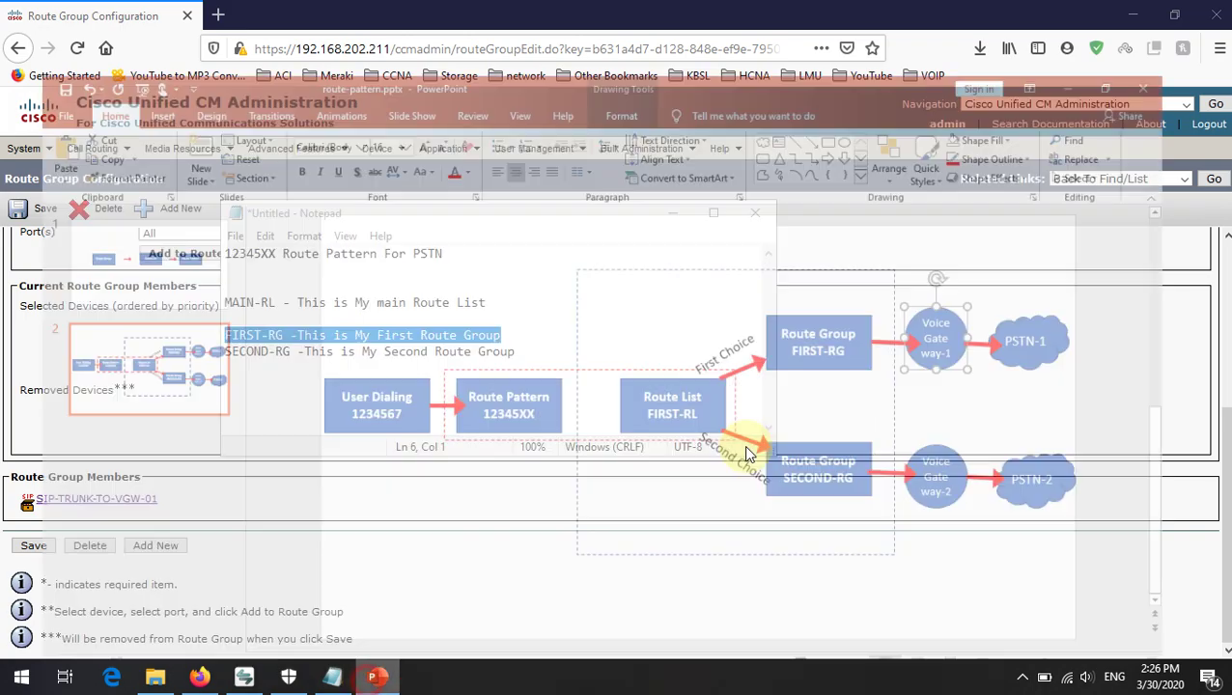
click(1126, 15)
click(473, 526)
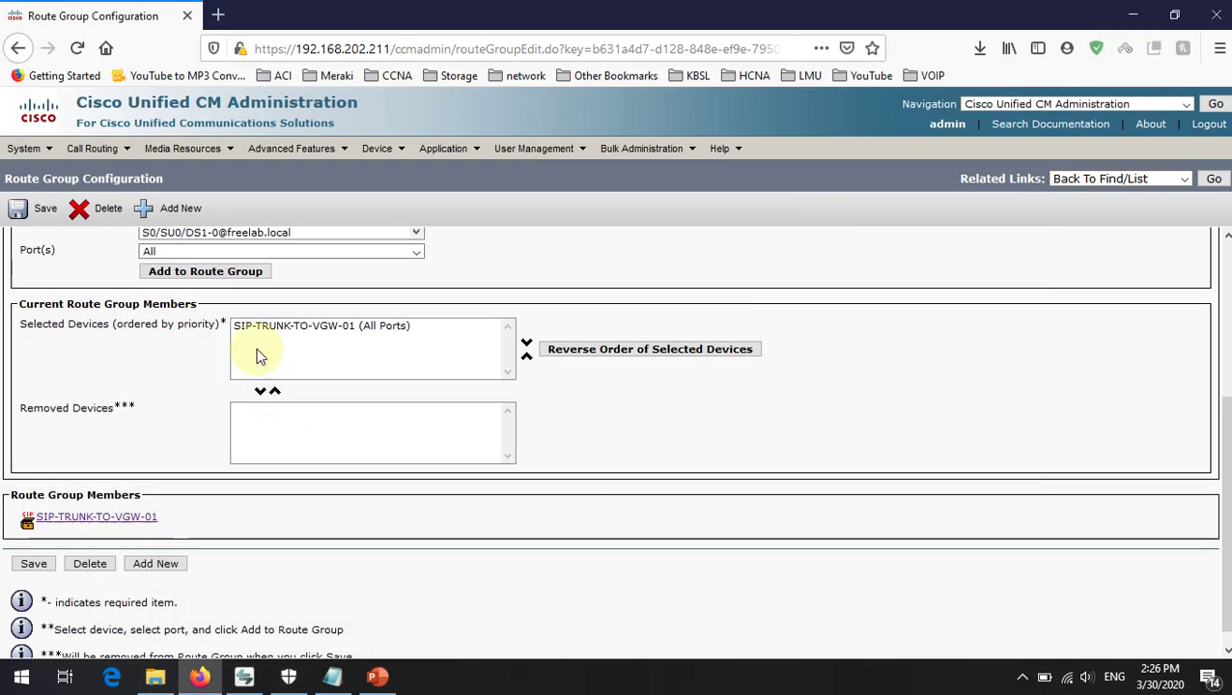
scroll(256, 343, up, 5)
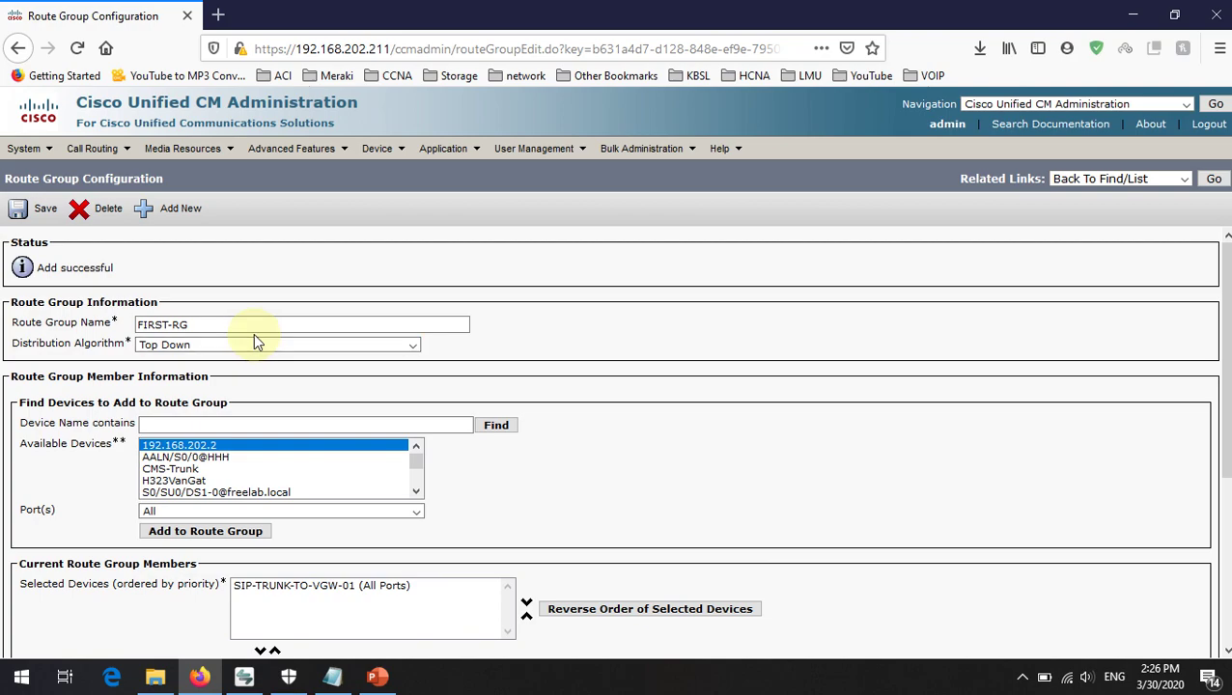
- Add a new route group named SECOND-RG, copied from the Notepad notes, with the Top Down distribution algorithm
click(169, 214)
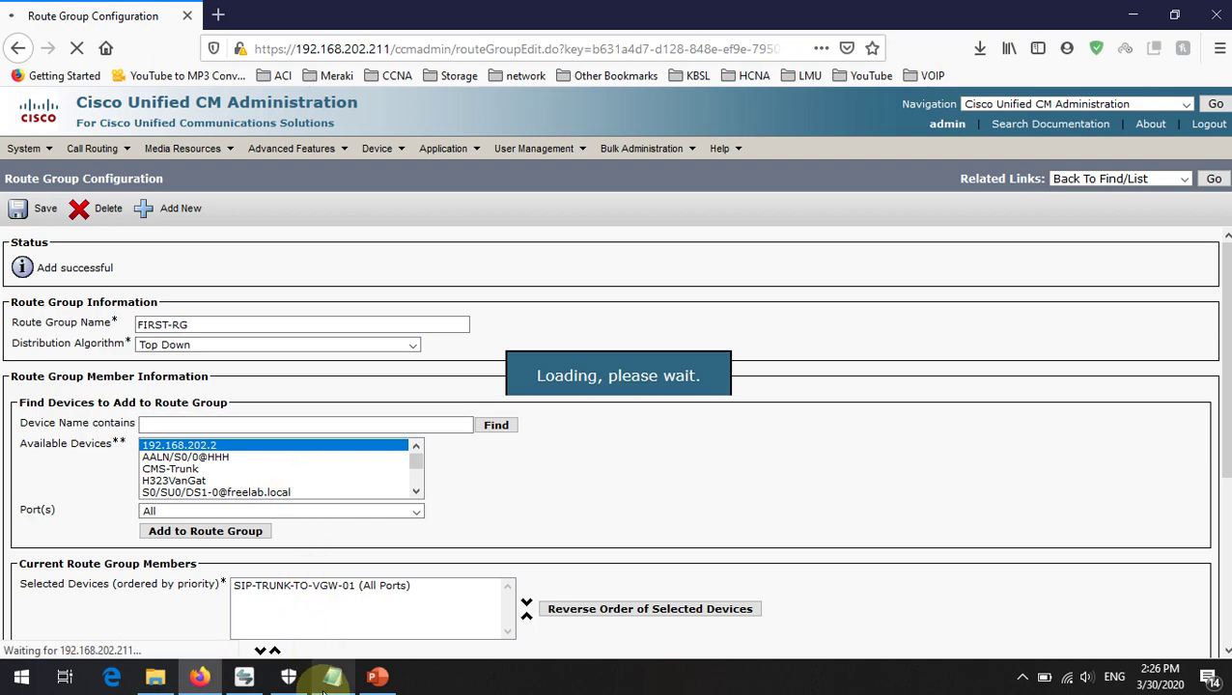
click(332, 676)
drag(291, 354, 225, 354)
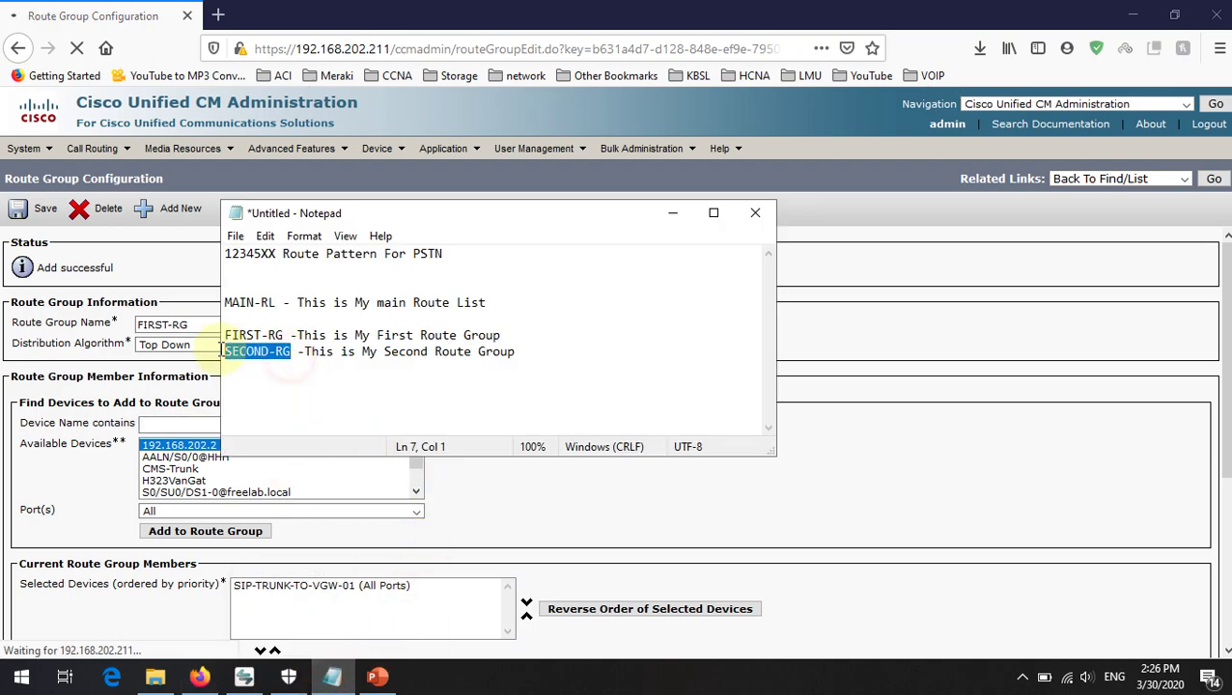
right_click(254, 361)
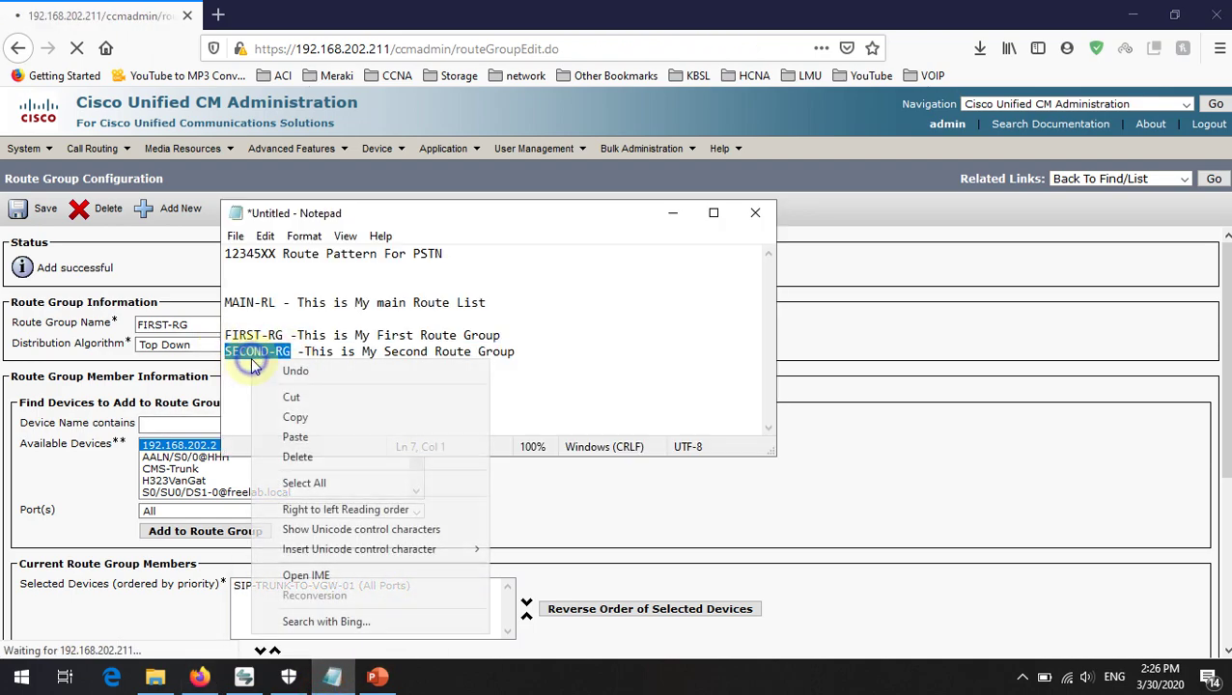
click(289, 418)
click(216, 312)
click(184, 322)
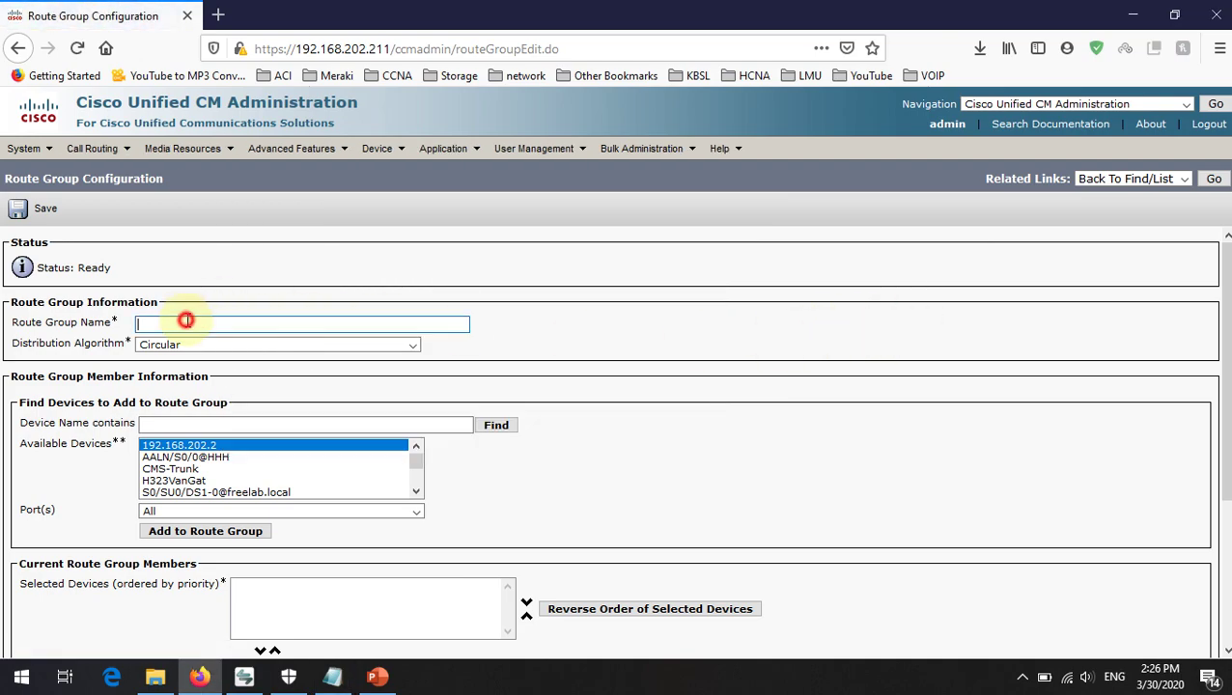
right_click(178, 324)
click(226, 398)
click(605, 331)
click(358, 347)
click(271, 363)
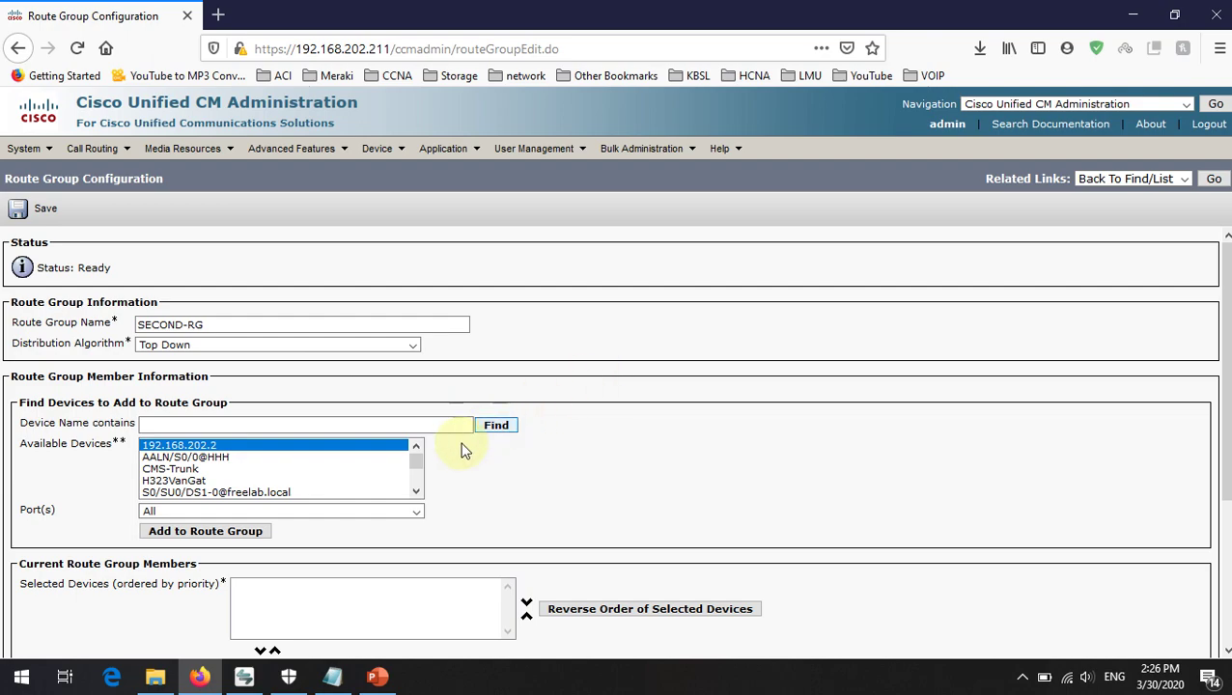
- Add the device SIP-TRUNK-TO-VGW-02 to the SECOND-RG route group, following the gateway assignment in the PowerPoint diagram, and save the group
scroll(330, 472, down, 2)
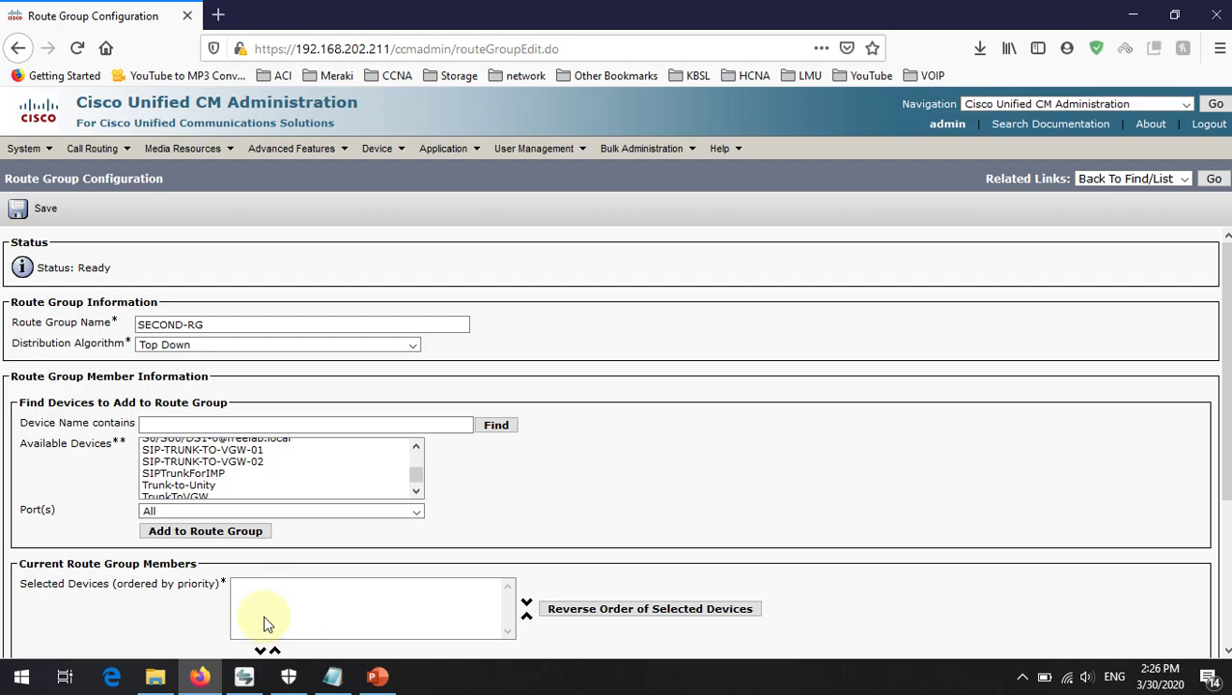
click(378, 676)
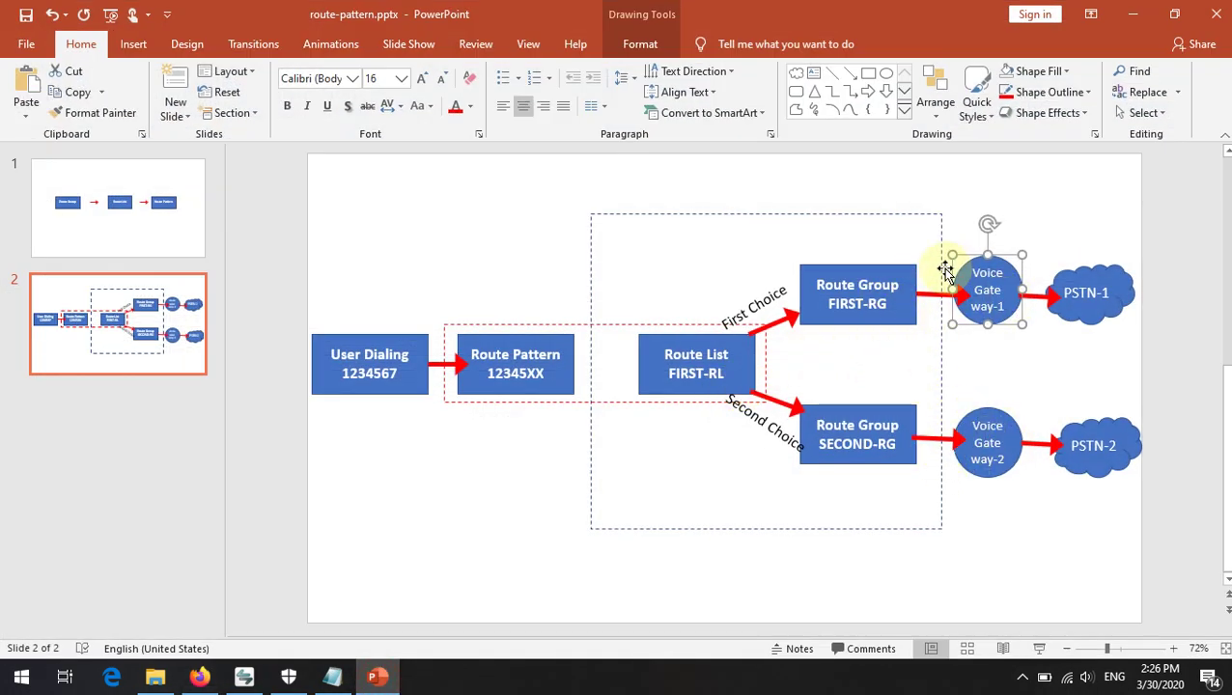
click(1133, 15)
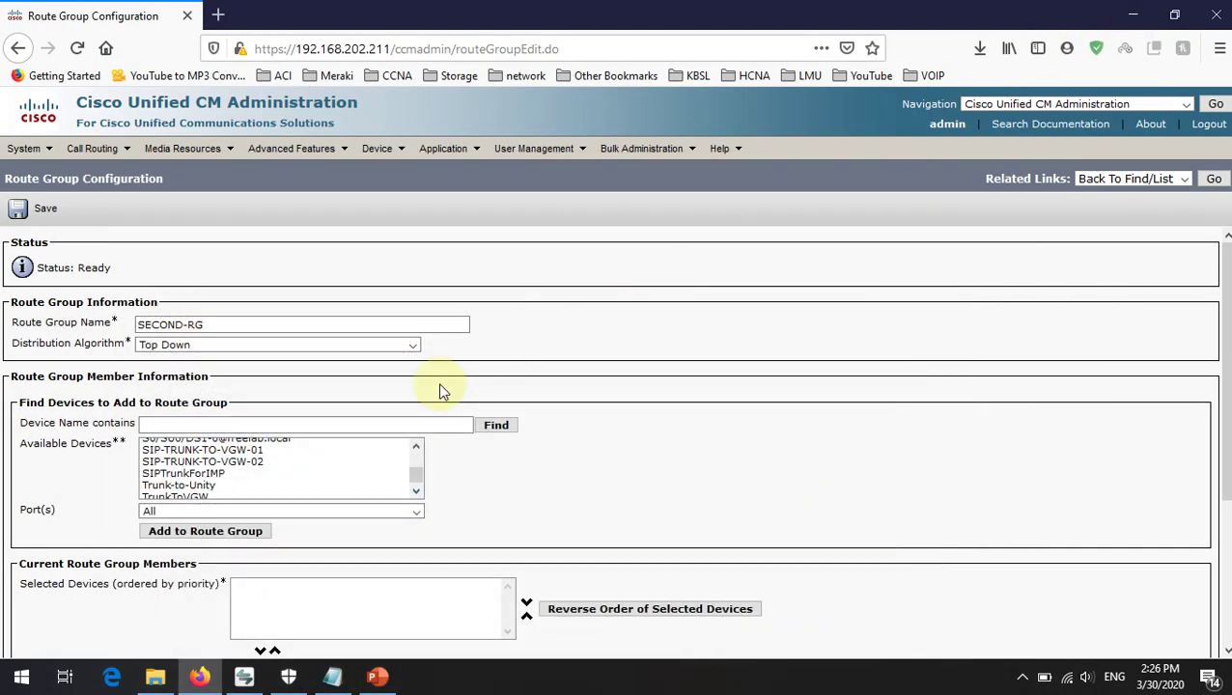
click(377, 676)
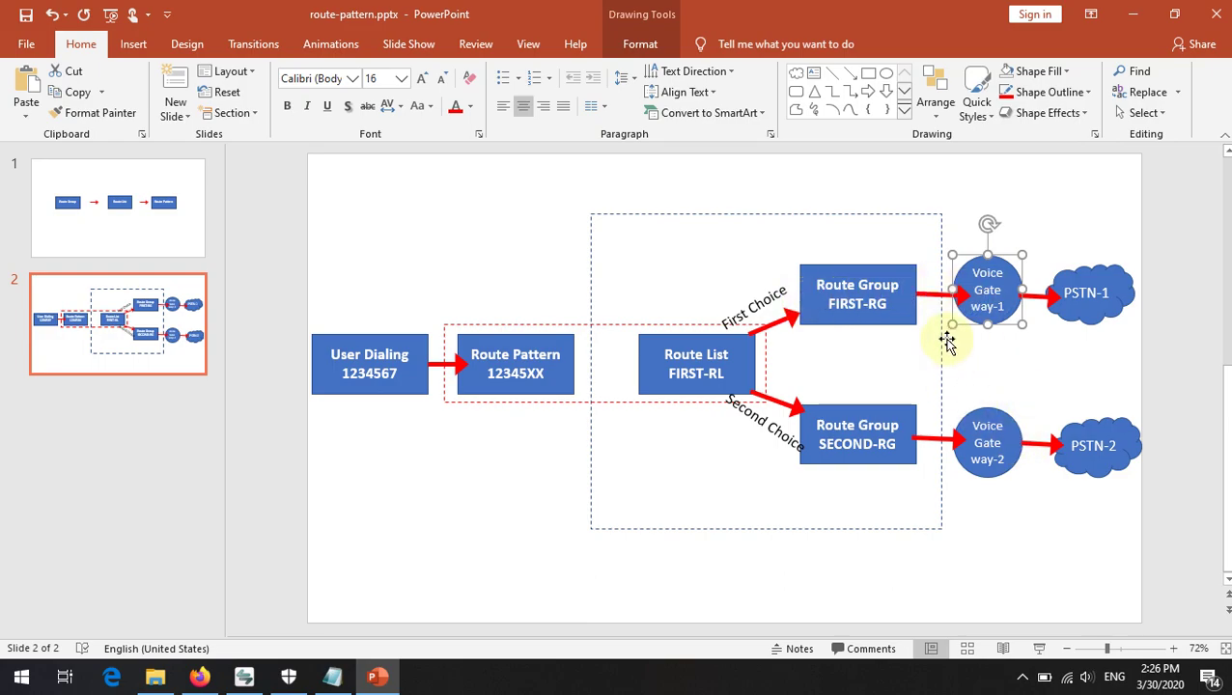
click(1132, 13)
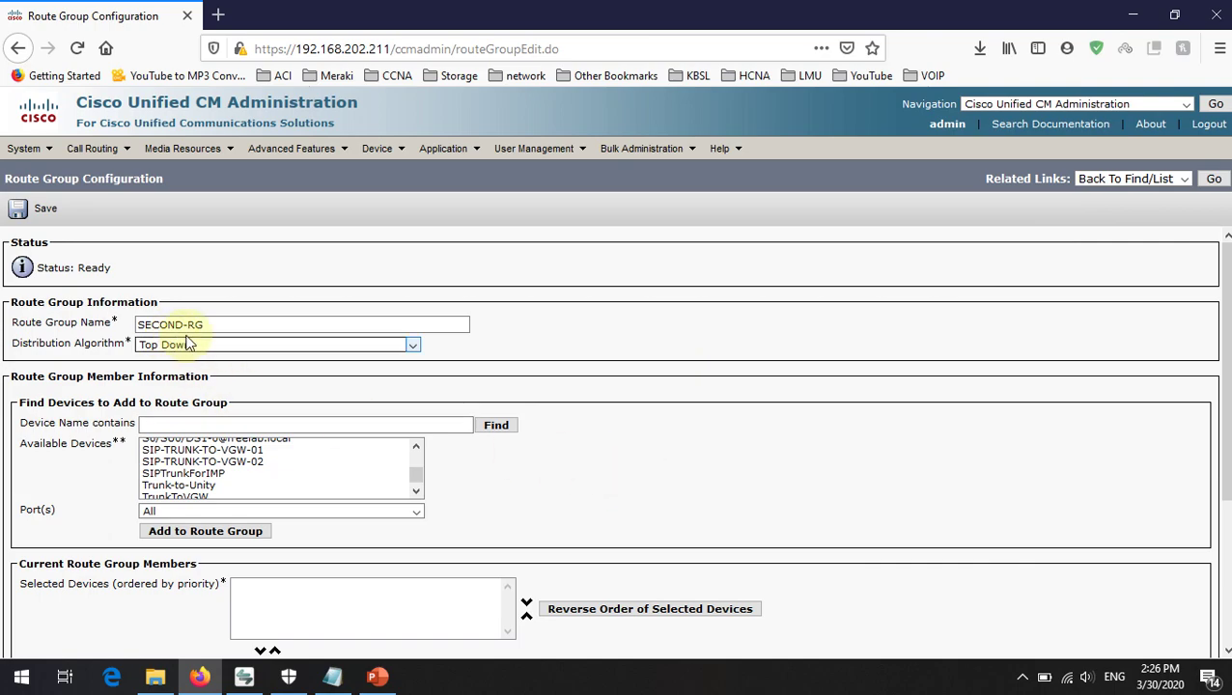
click(226, 462)
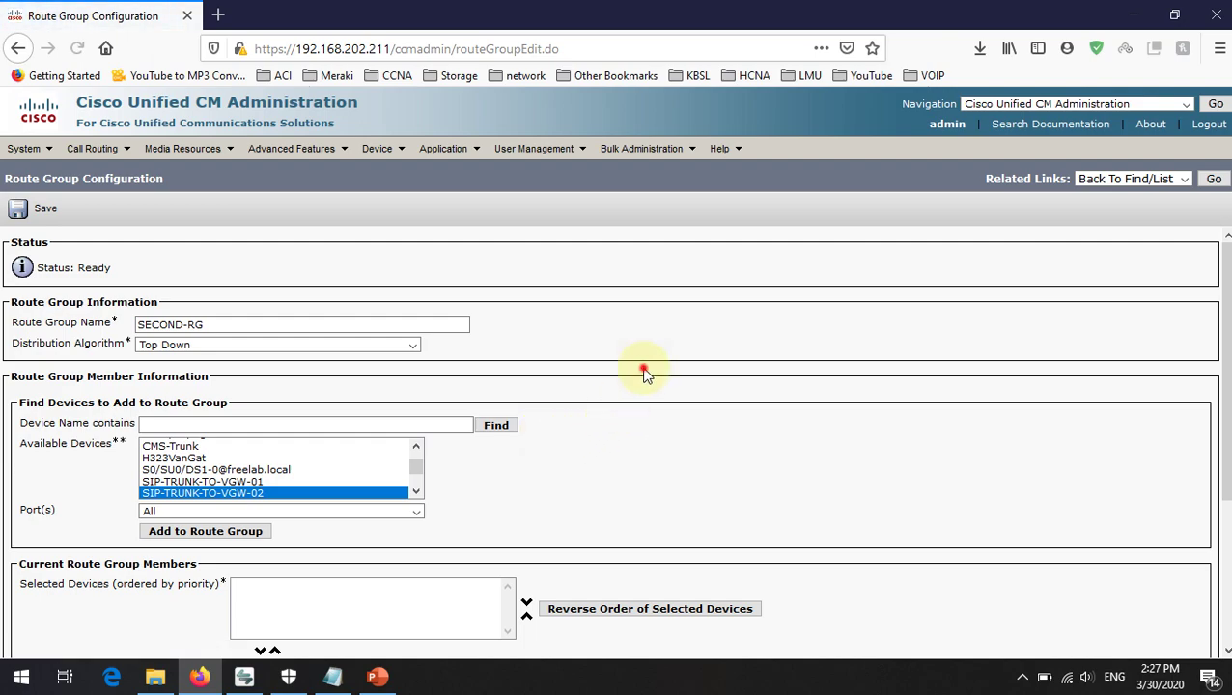
scroll(647, 375, down, 3)
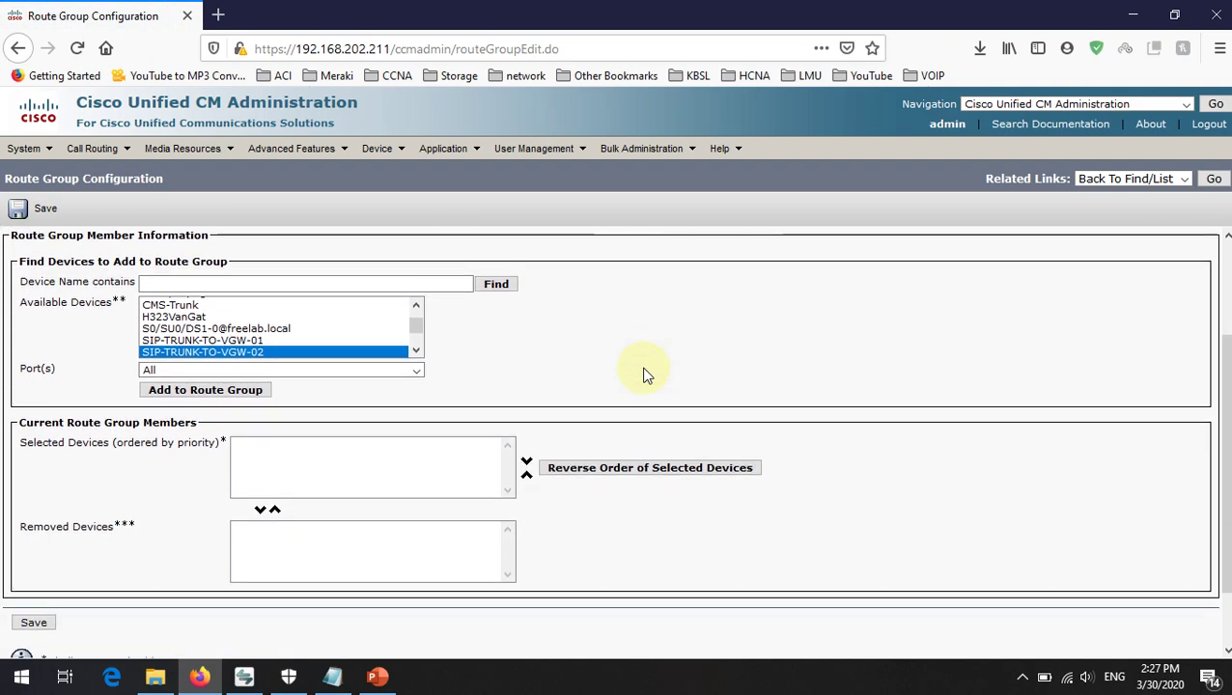
click(216, 396)
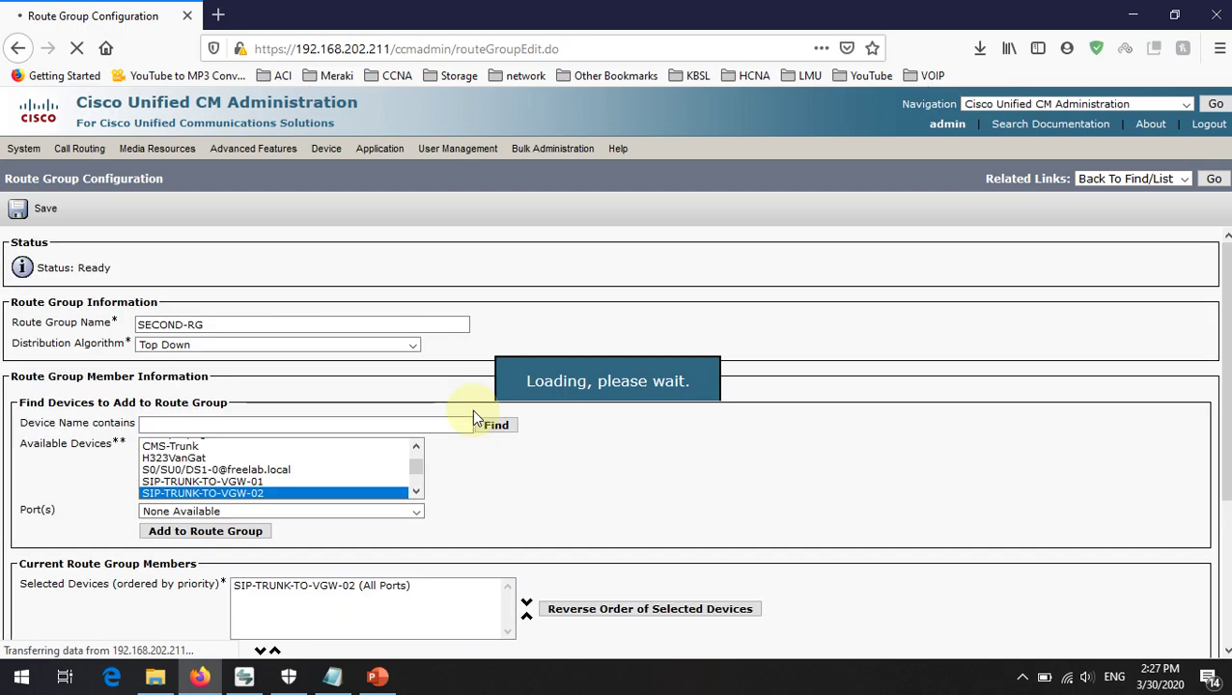
scroll(474, 417, down, 3)
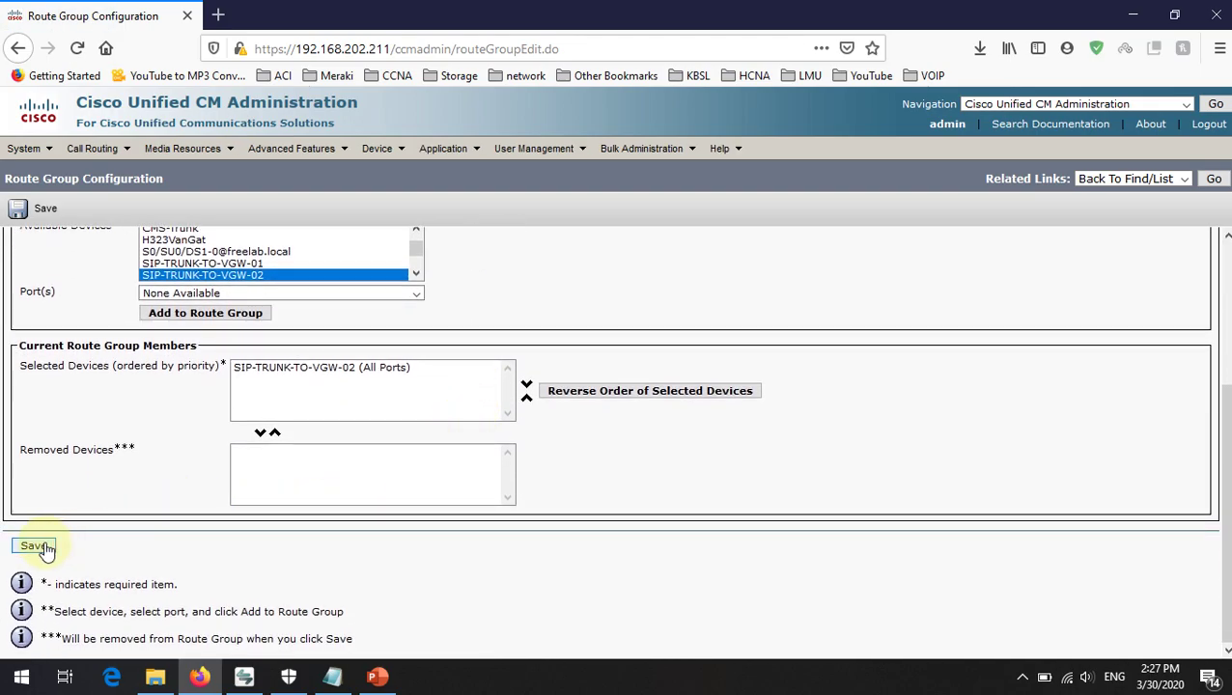
click(39, 547)
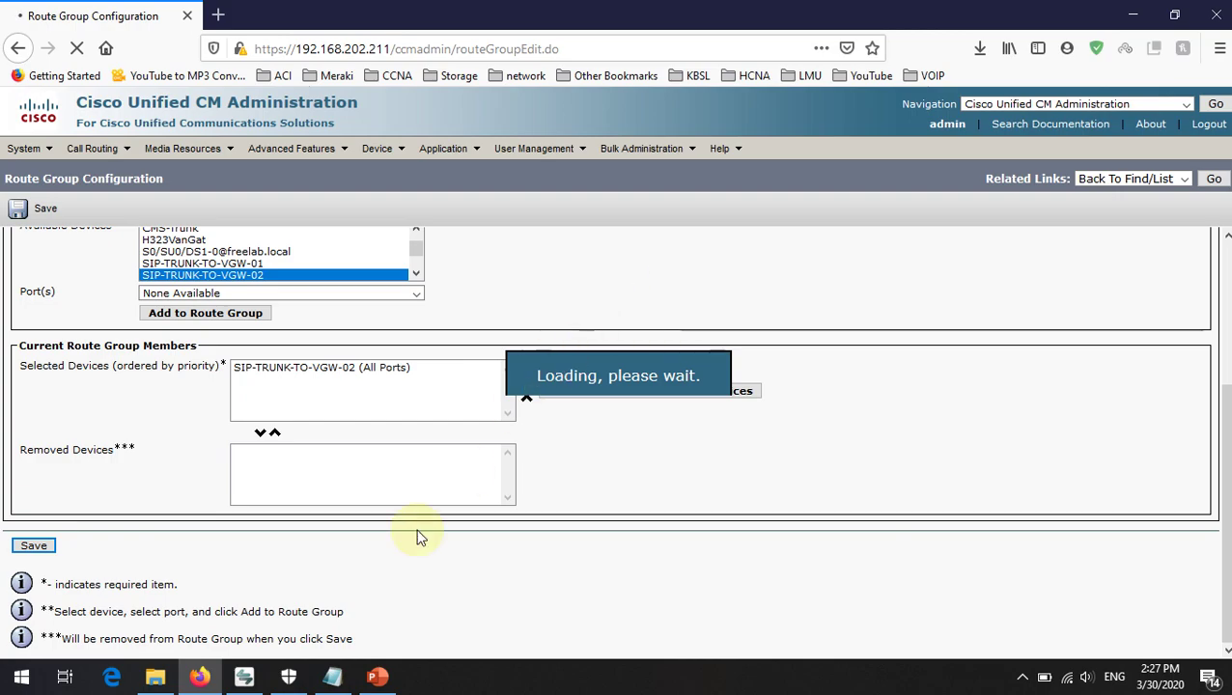
- Review the two route group names in the Notepad notes and the configuration order on the first PowerPoint slide
click(332, 676)
drag(287, 337, 214, 328)
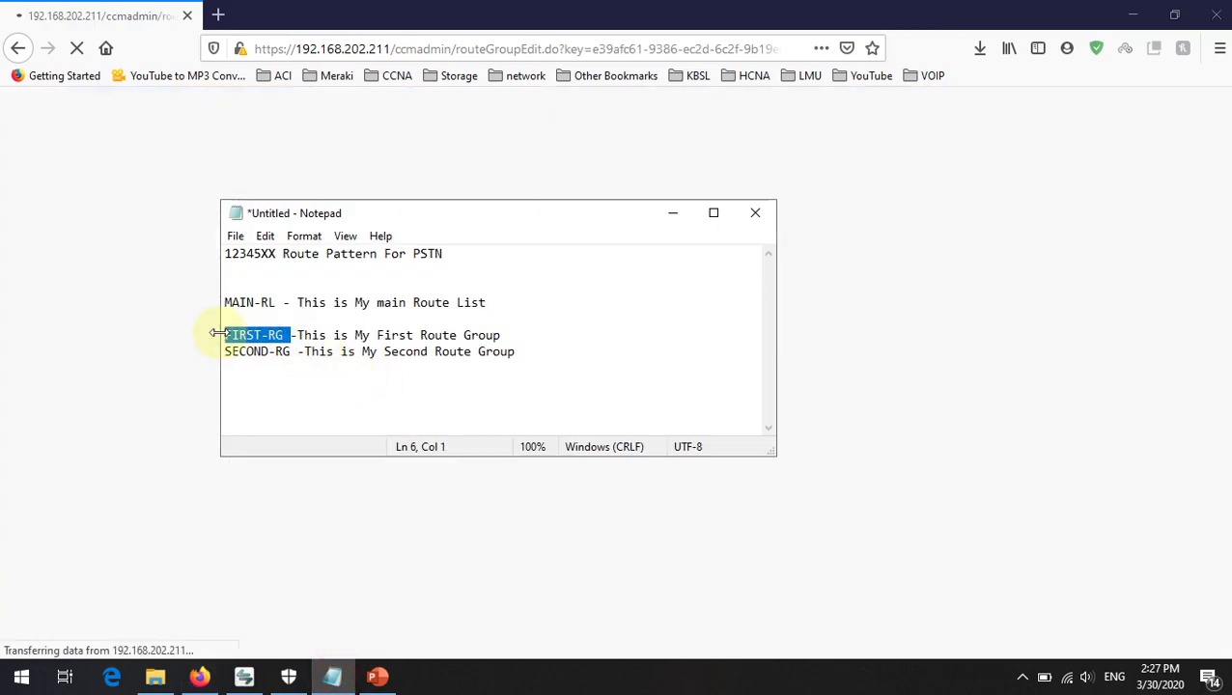
drag(298, 352, 224, 336)
click(381, 676)
click(135, 218)
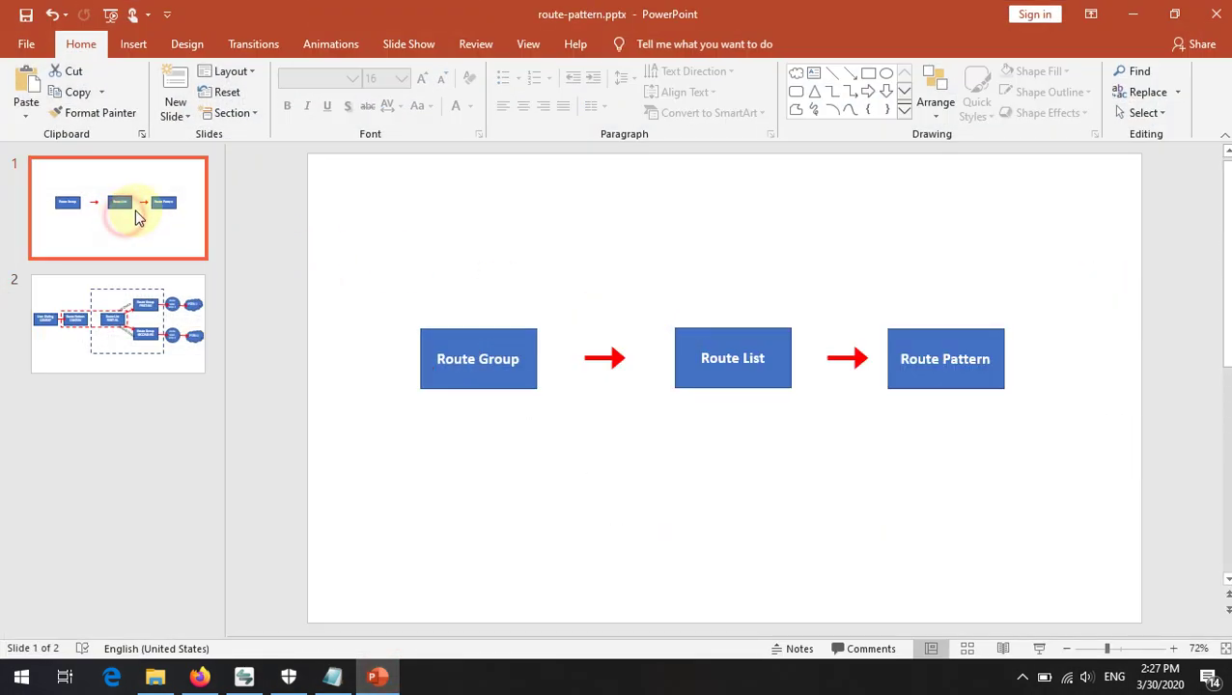
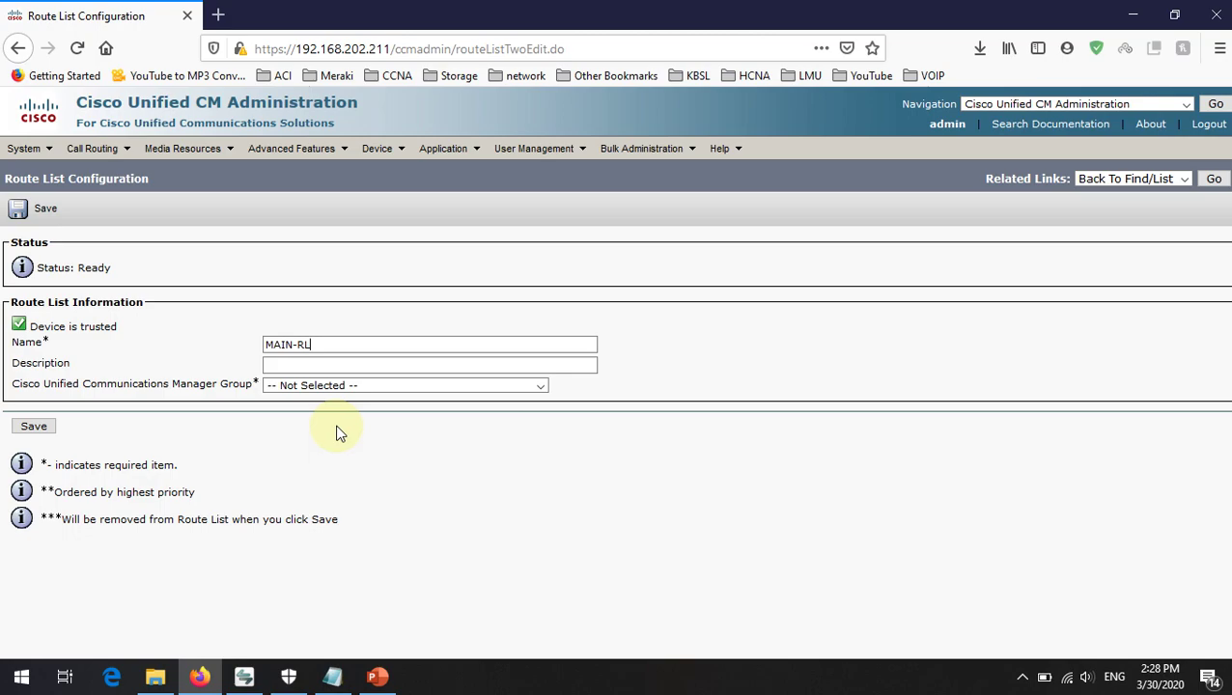
- Set the description of the MAIN-RL route list to "This is My main Route List", copied from the Notepad notes
click(332, 676)
drag(300, 304, 473, 303)
right_click(468, 299)
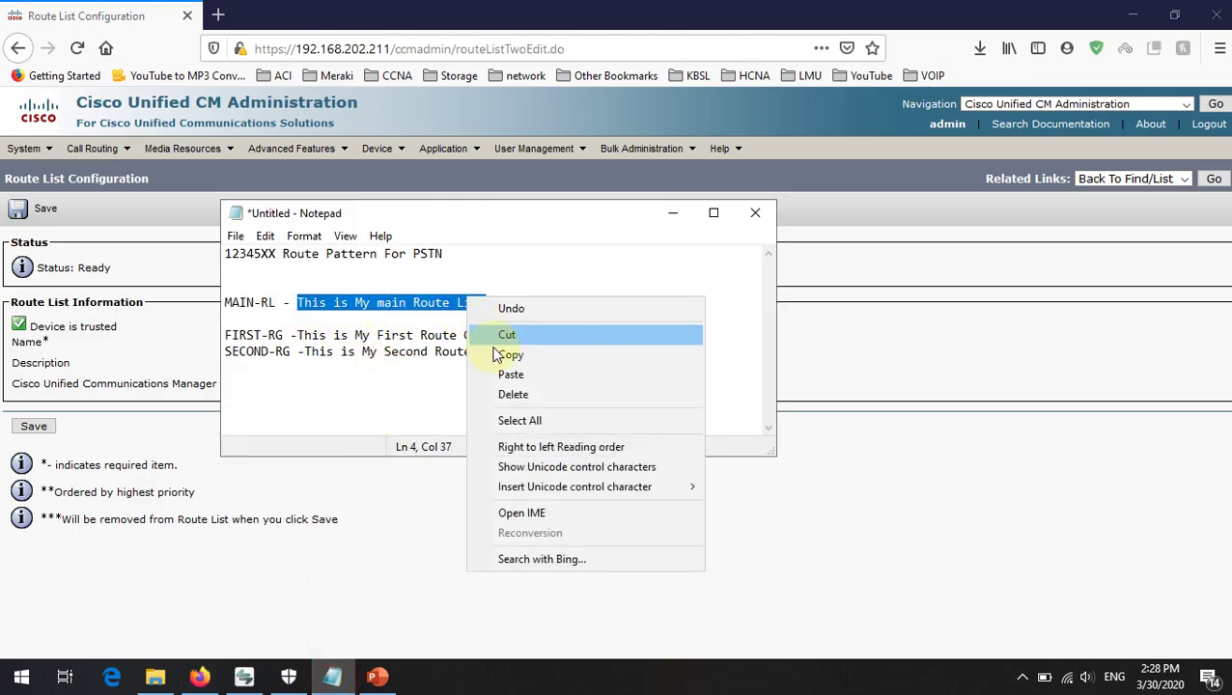
click(506, 355)
click(890, 352)
click(368, 371)
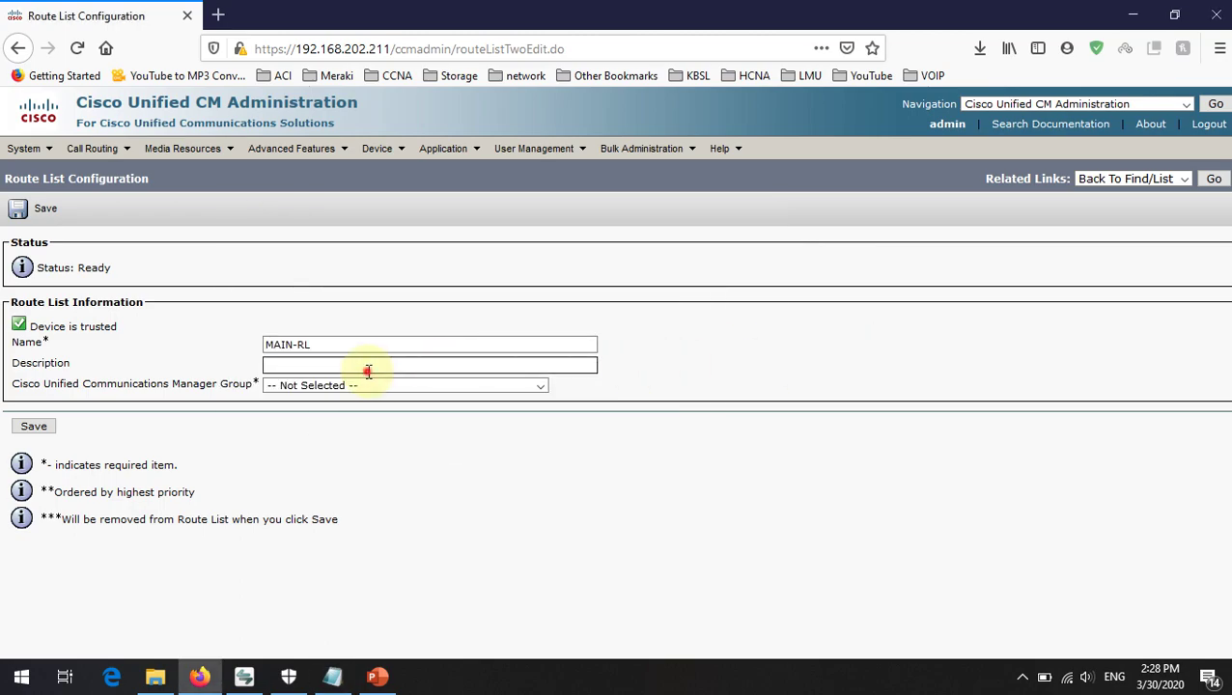
right_click(368, 371)
click(441, 447)
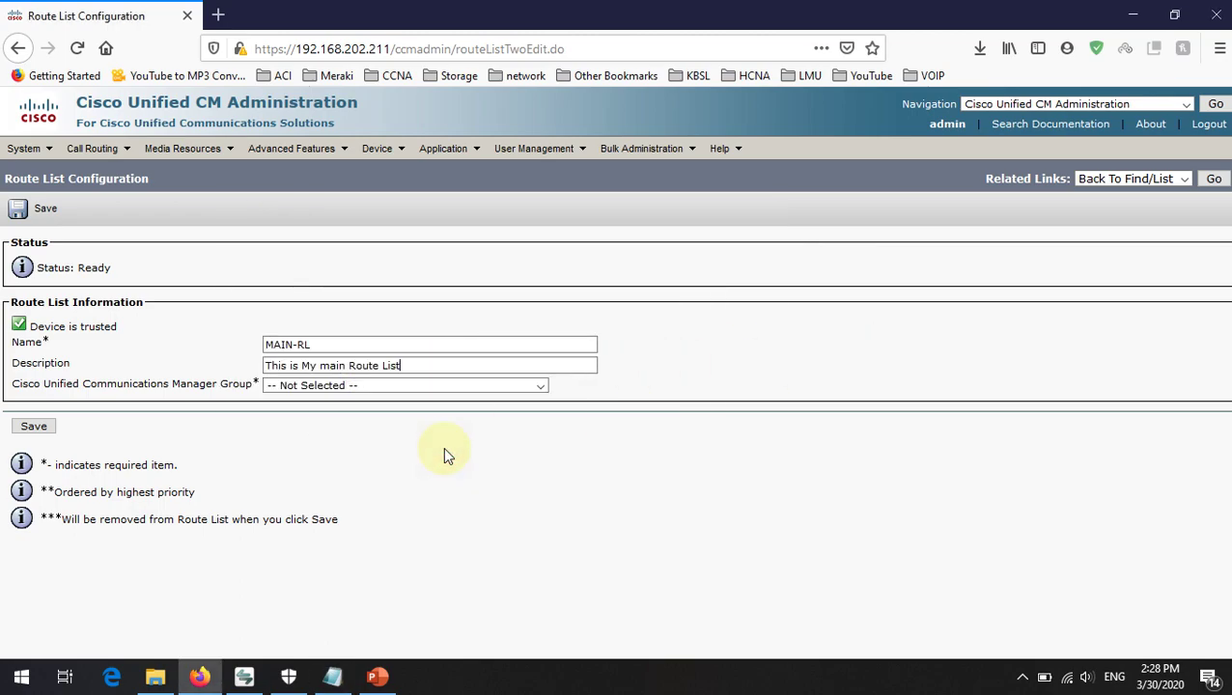
- Check the route groups in the Notepad notes, then set MAIN-RL's Cisco Unified Communications Manager Group to Default and save the route list
click(333, 676)
drag(302, 353, 225, 336)
click(580, 529)
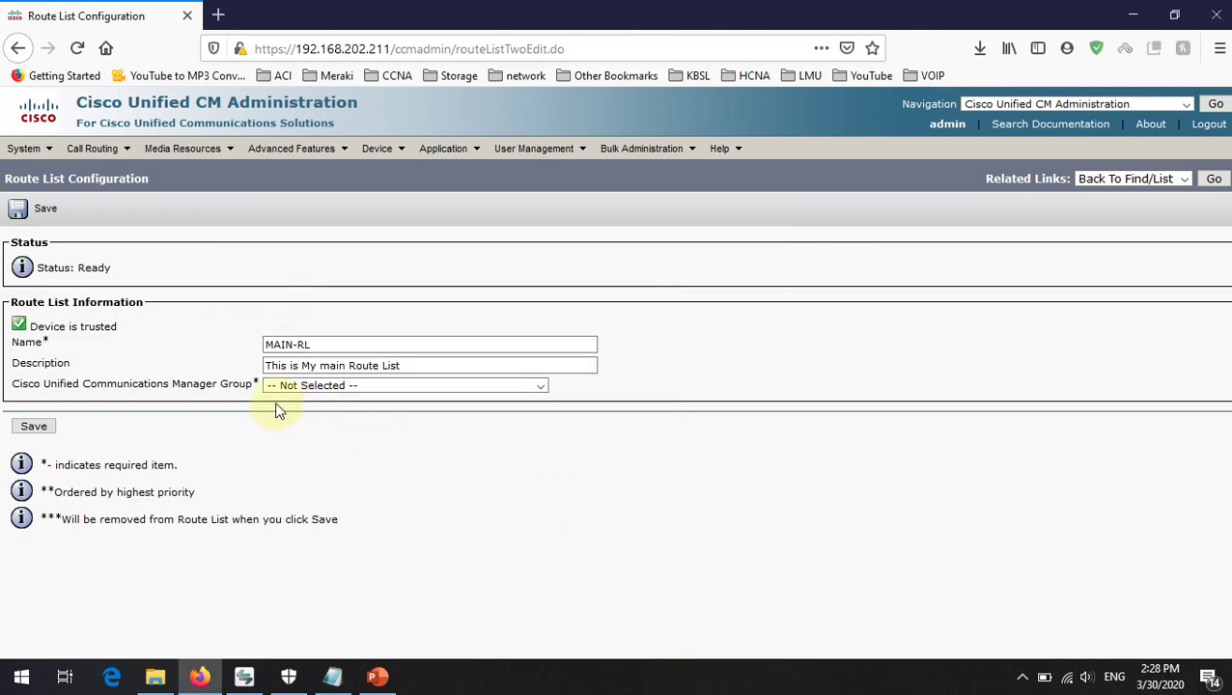
click(321, 389)
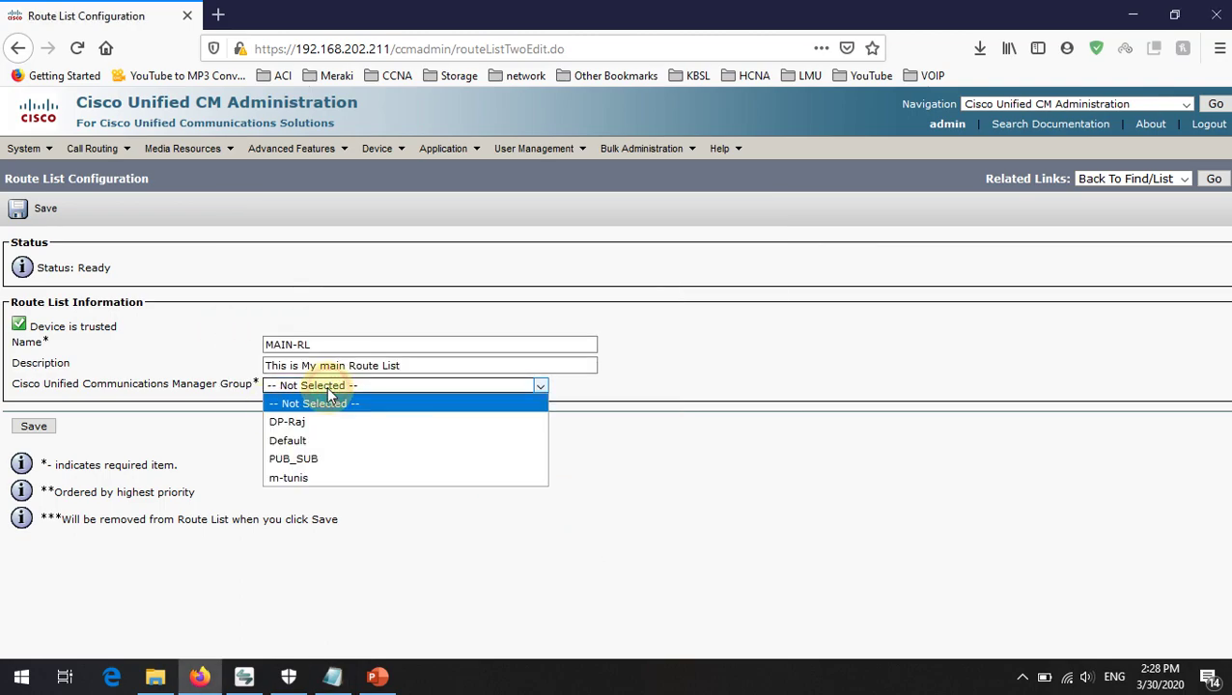
click(323, 442)
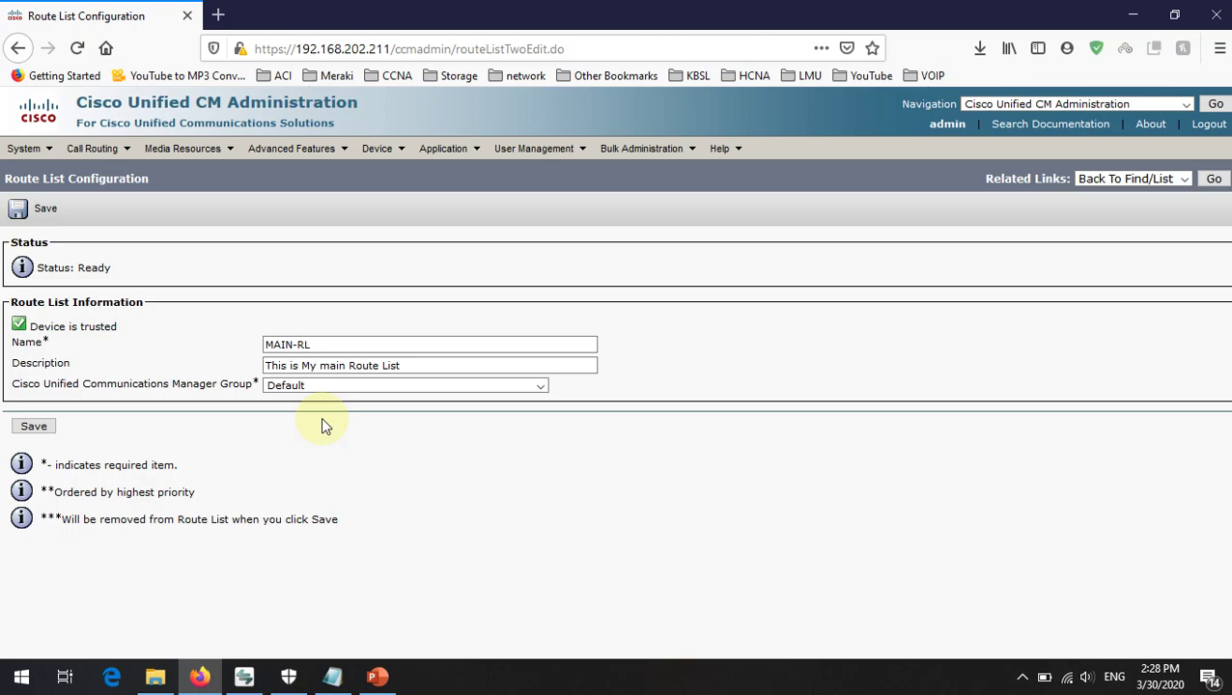
click(41, 432)
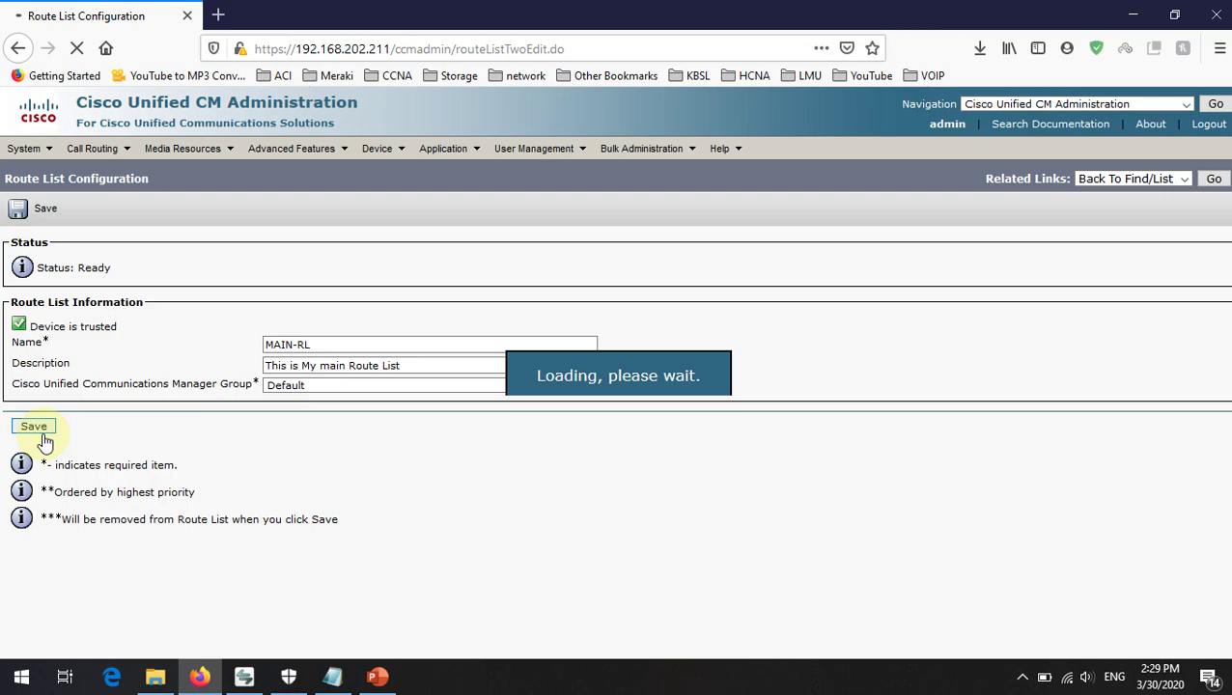
- Review the MAIN-RL route list entry in the Notepad notes and return to the saved route list in the browser
click(332, 676)
click(260, 326)
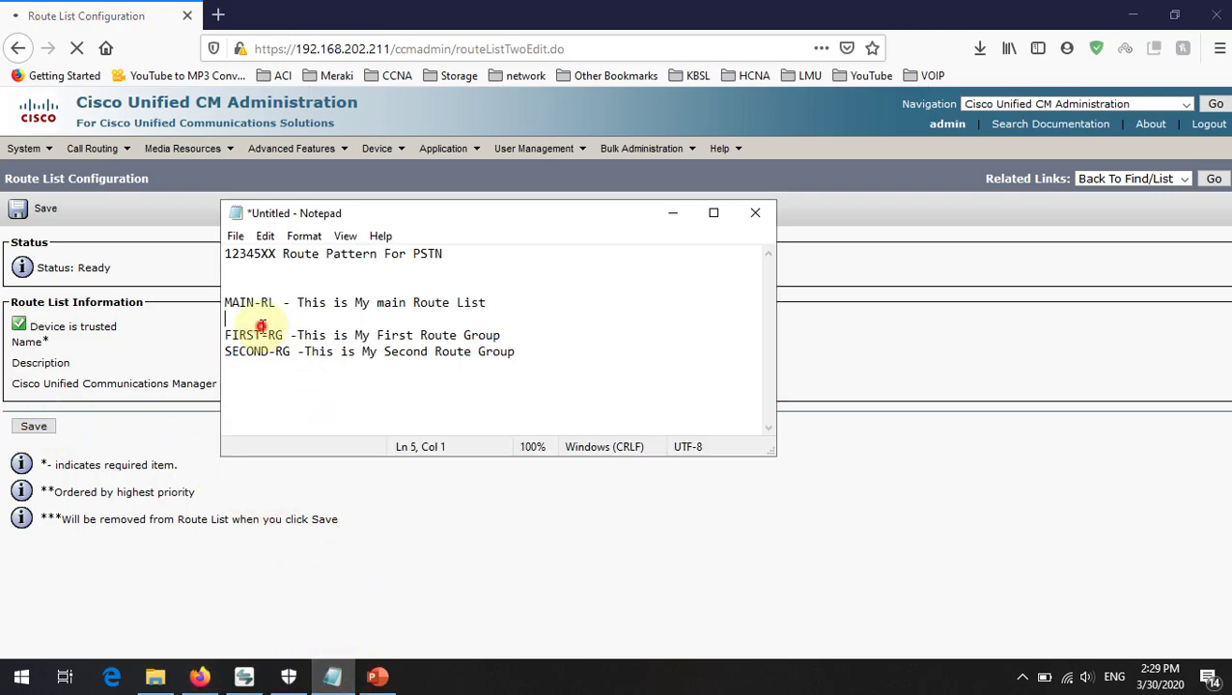
click(254, 303)
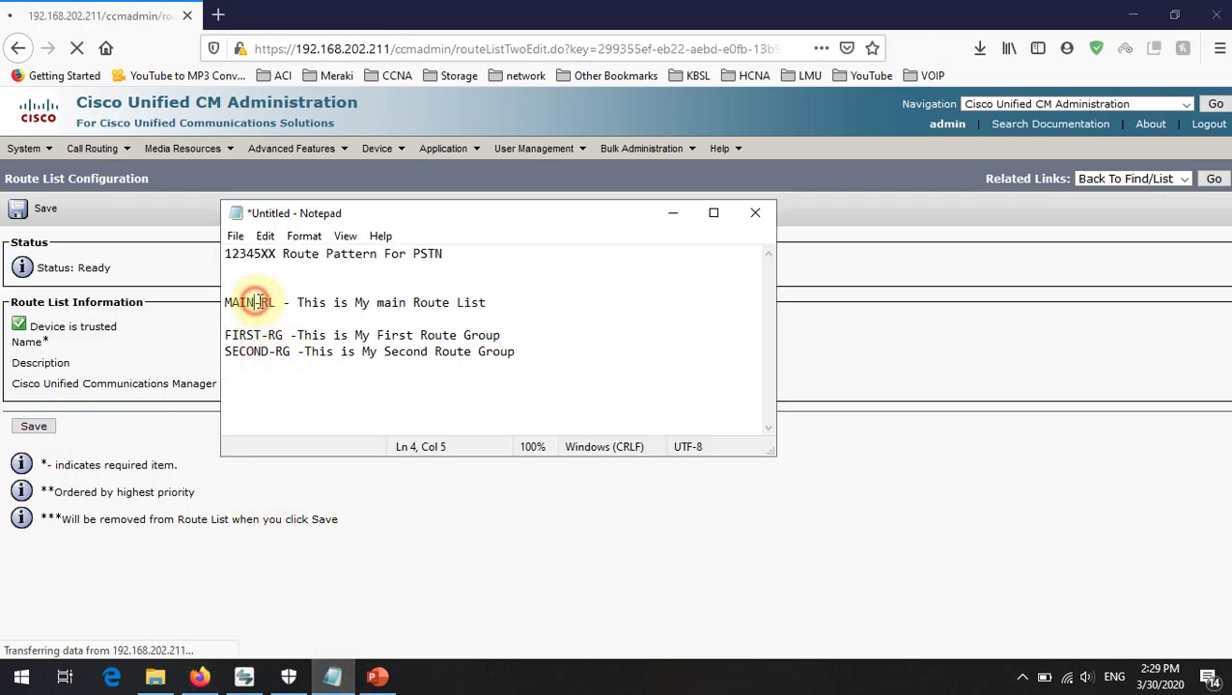
double_click(254, 302)
click(48, 14)
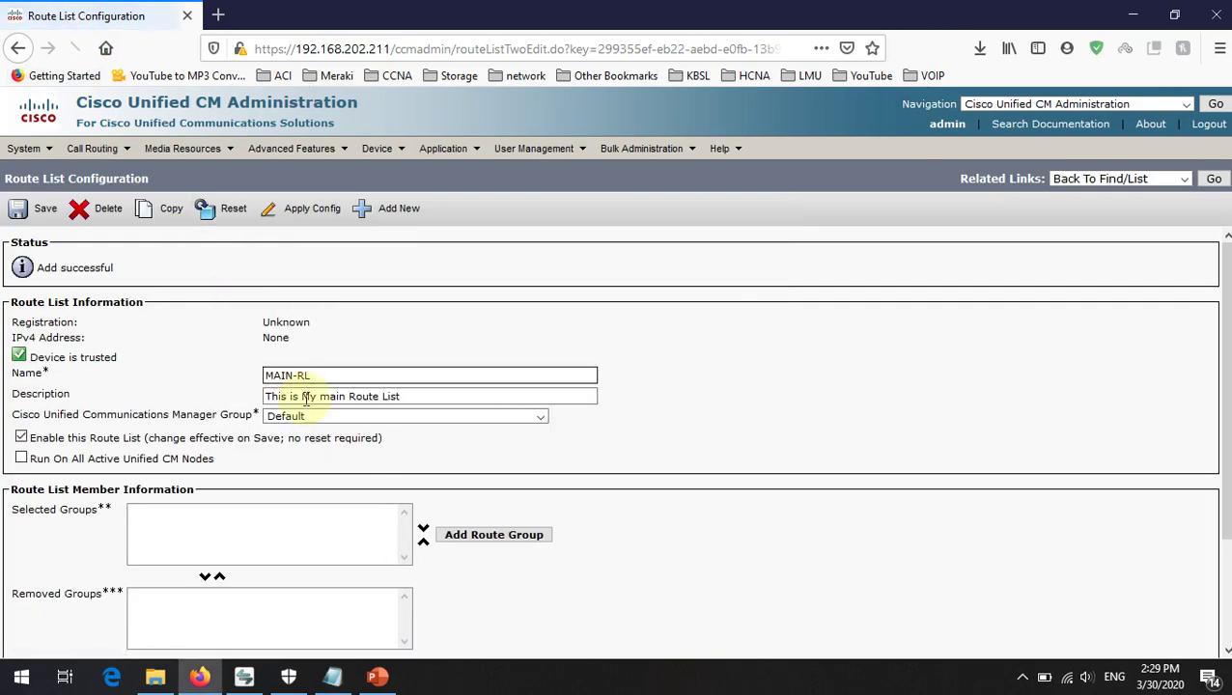
- Start adding a route group to the MAIN-RL route list and choose FIRST-RG-[NON-QSIG] as the member
scroll(328, 454, down, 2)
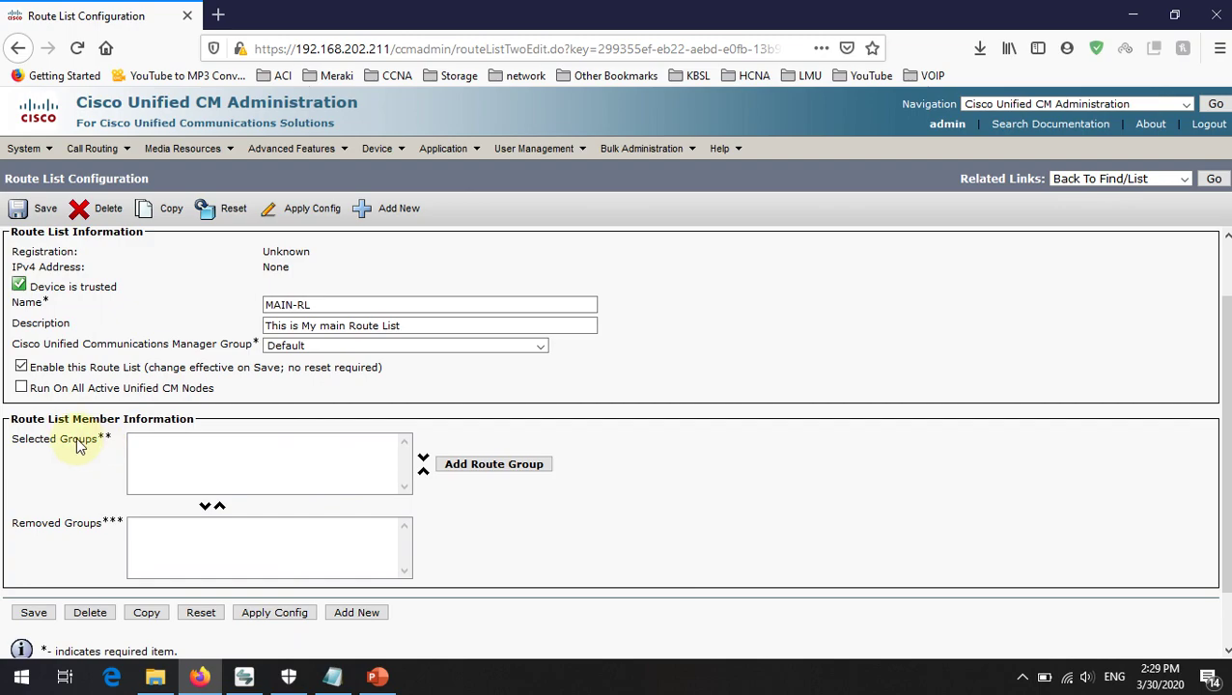
click(458, 467)
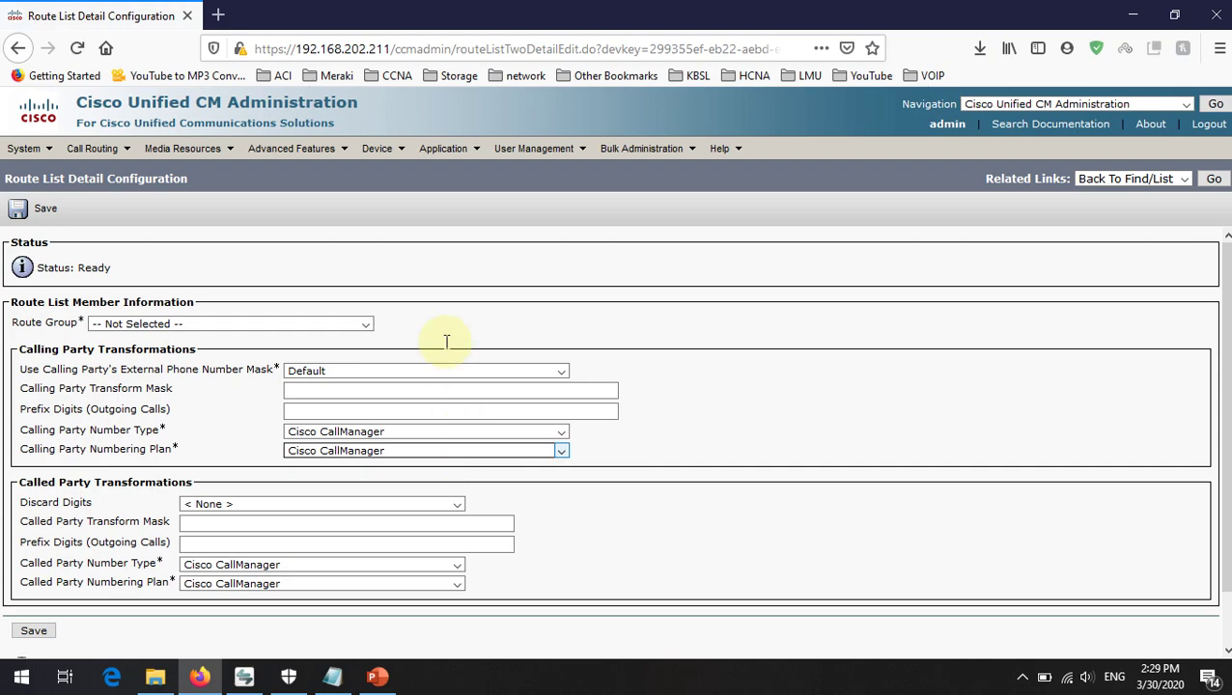
click(324, 318)
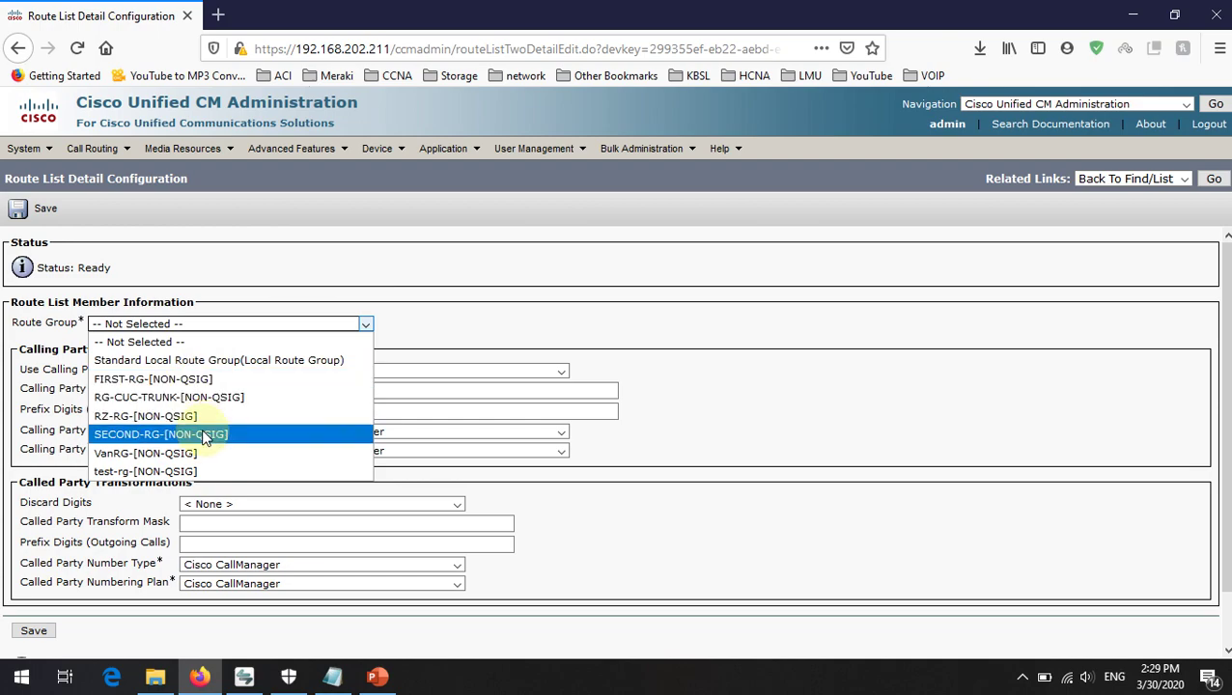
click(182, 381)
- Examine the calling party and called party transformation settings for the FIRST-RG member of the route list
scroll(231, 417, down, 1)
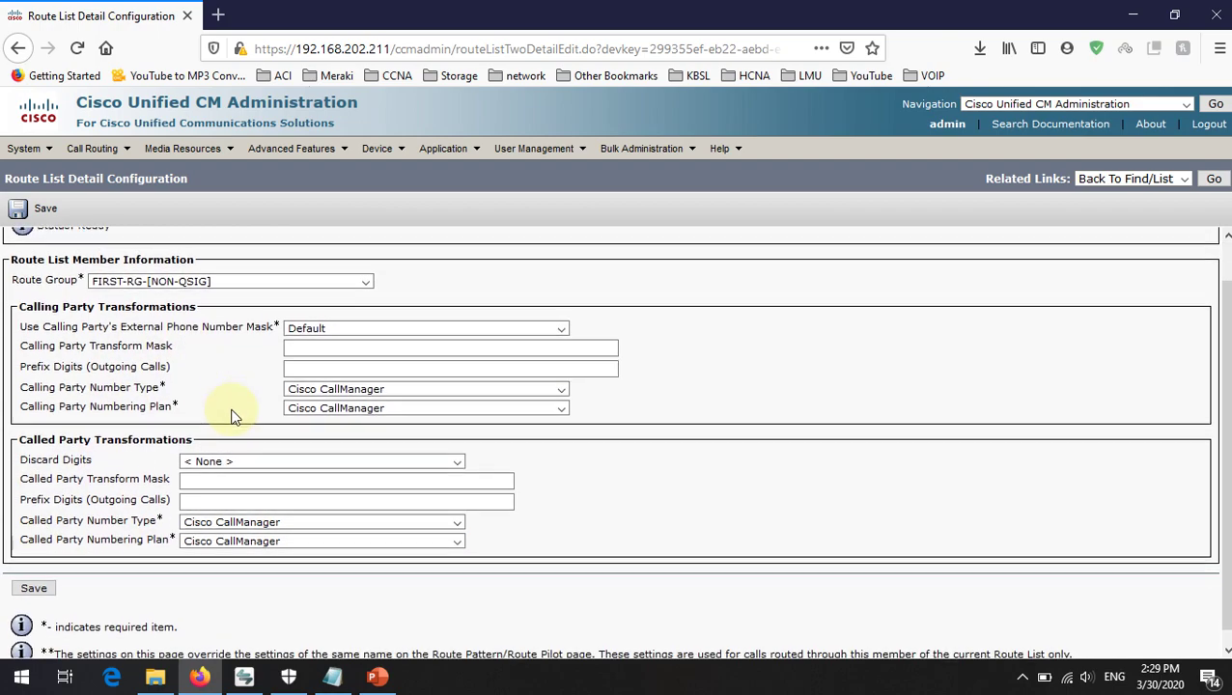
click(289, 331)
drag(52, 331, 172, 332)
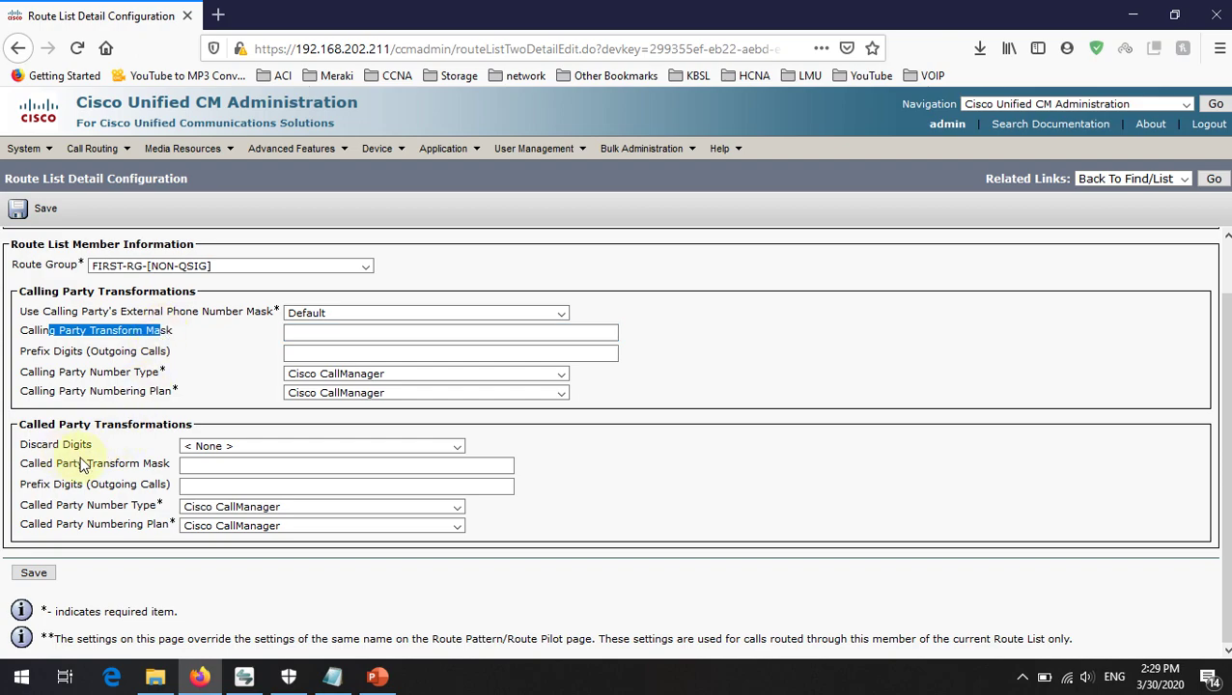
click(205, 364)
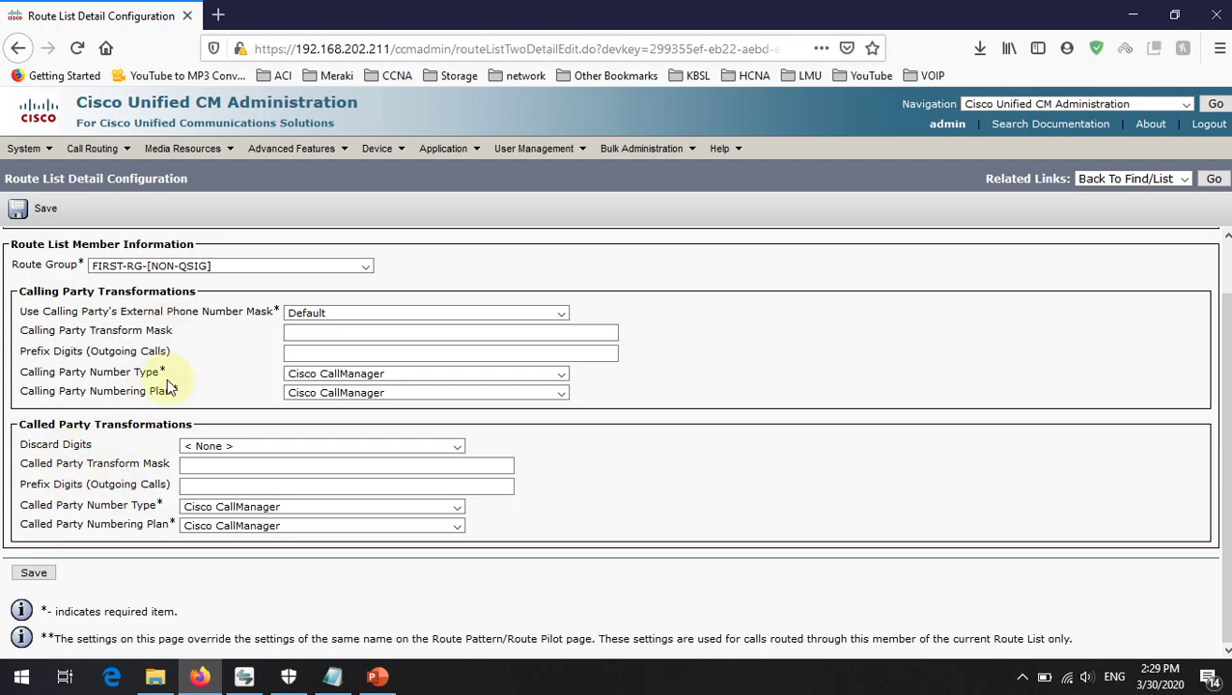
scroll(166, 386, up, 2)
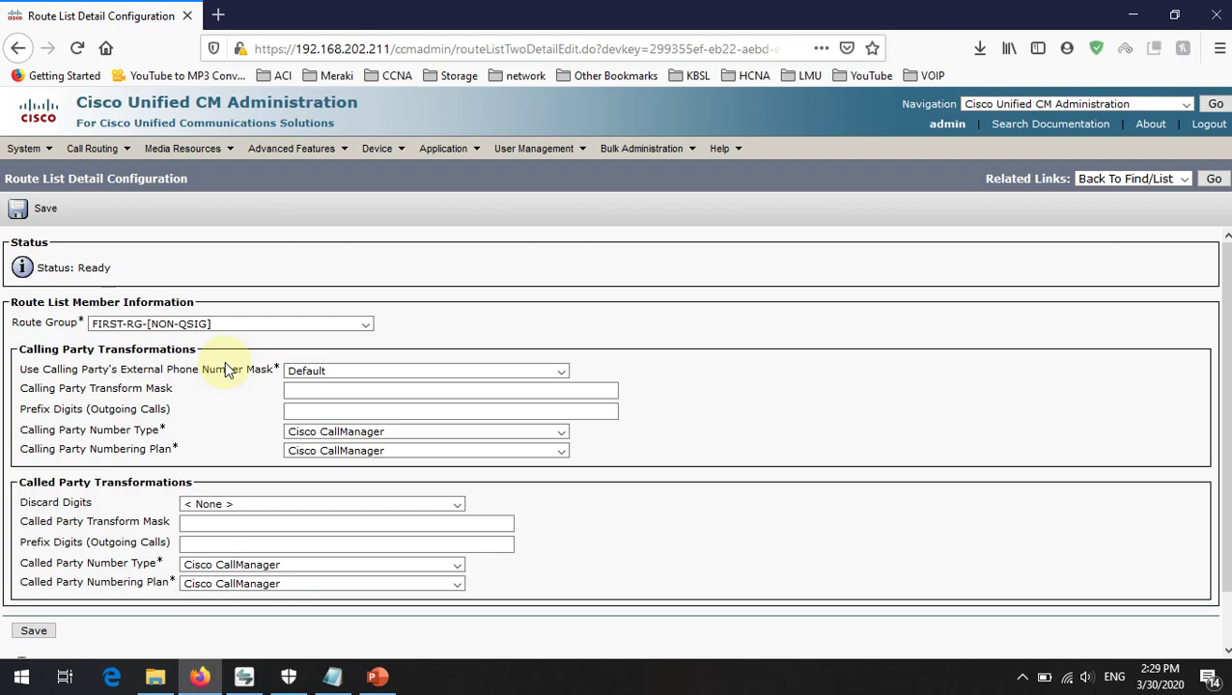
- Save FIRST-RG as a member of the route list and confirm the return to the MAIN-RL configuration
scroll(225, 370, down, 2)
click(17, 208)
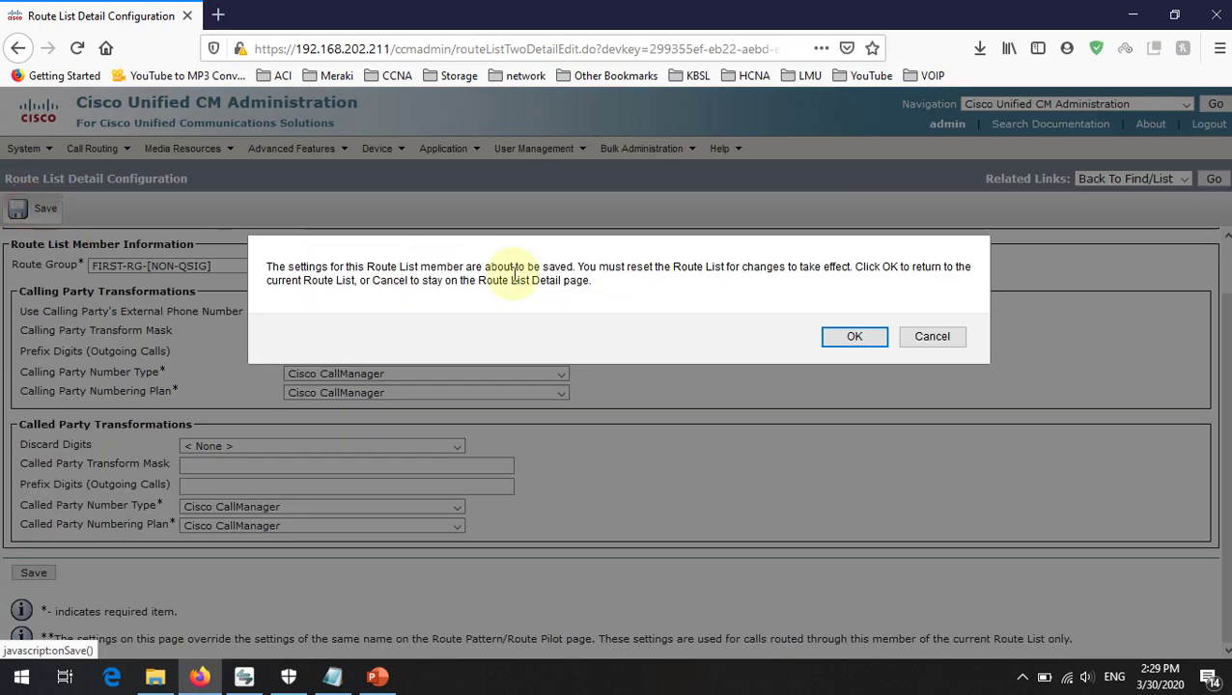
click(857, 338)
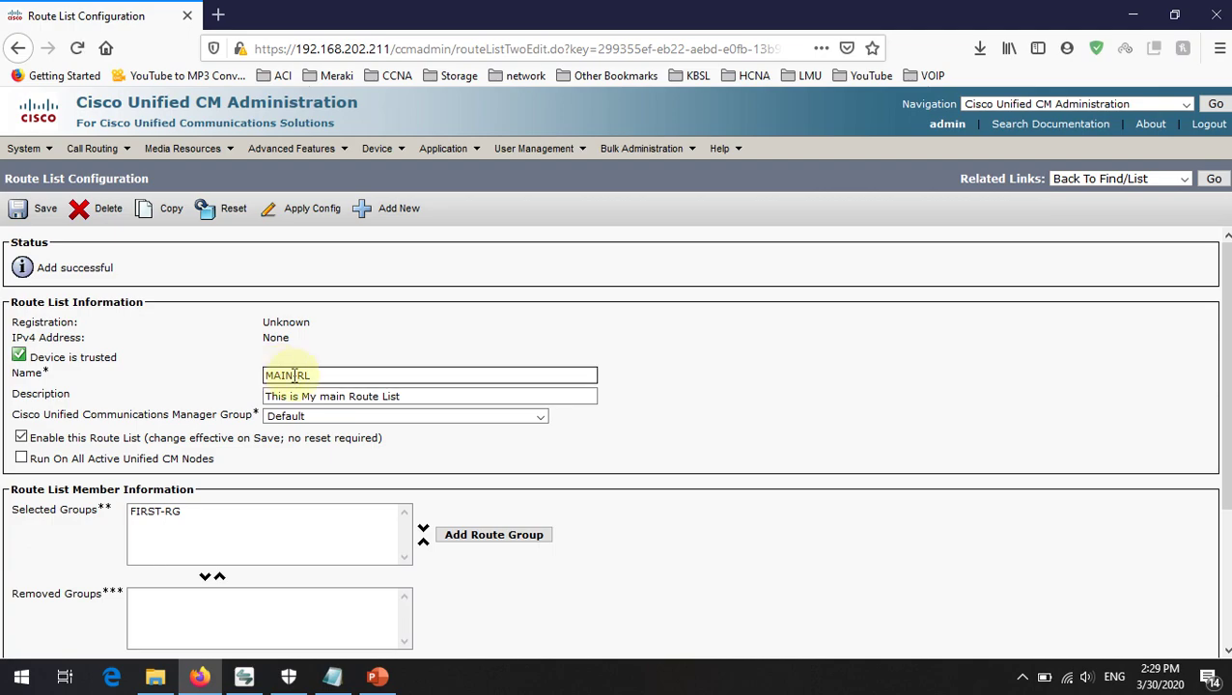
- Check the MAIN-RL and FIRST-RG entries in the Notepad notes, then start adding another route group to the MAIN-RL route list
click(333, 676)
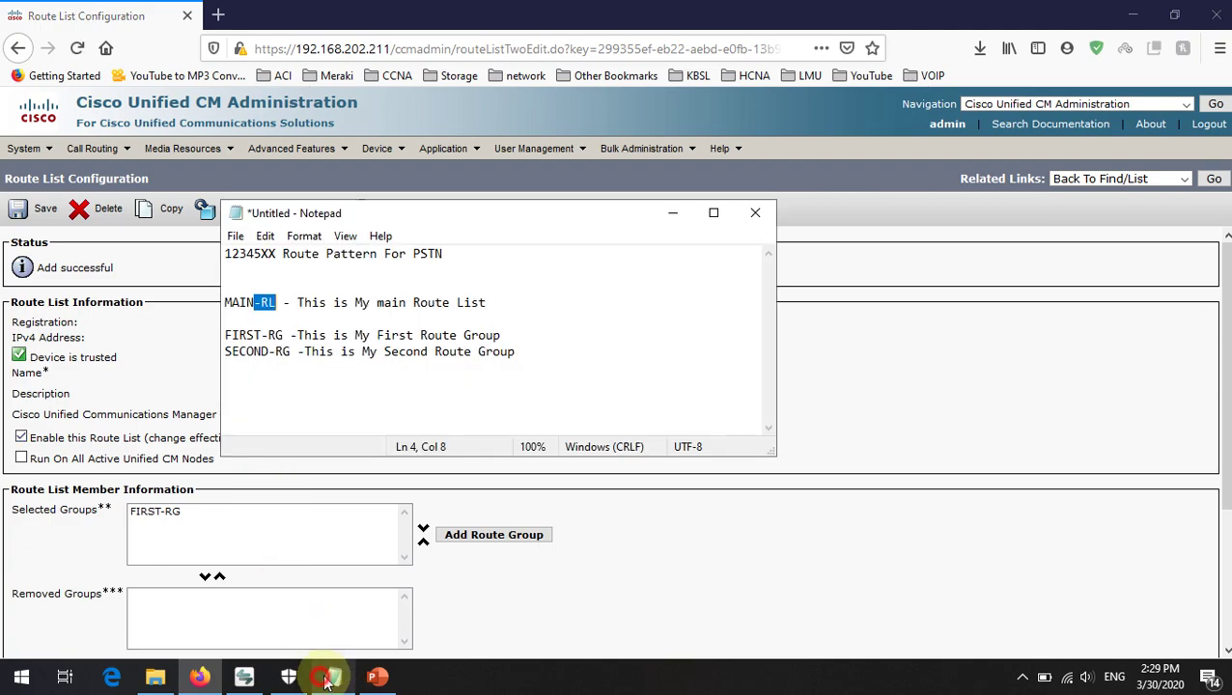
click(245, 302)
drag(245, 302, 277, 335)
click(792, 386)
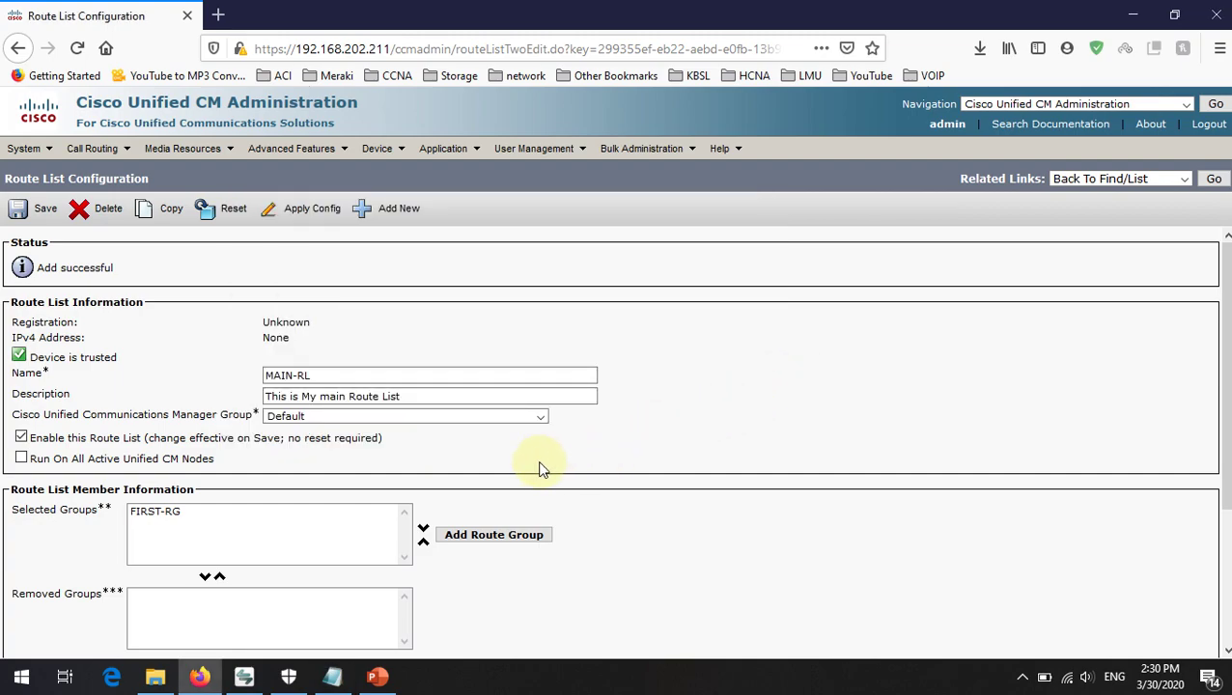
scroll(529, 471, down, 1)
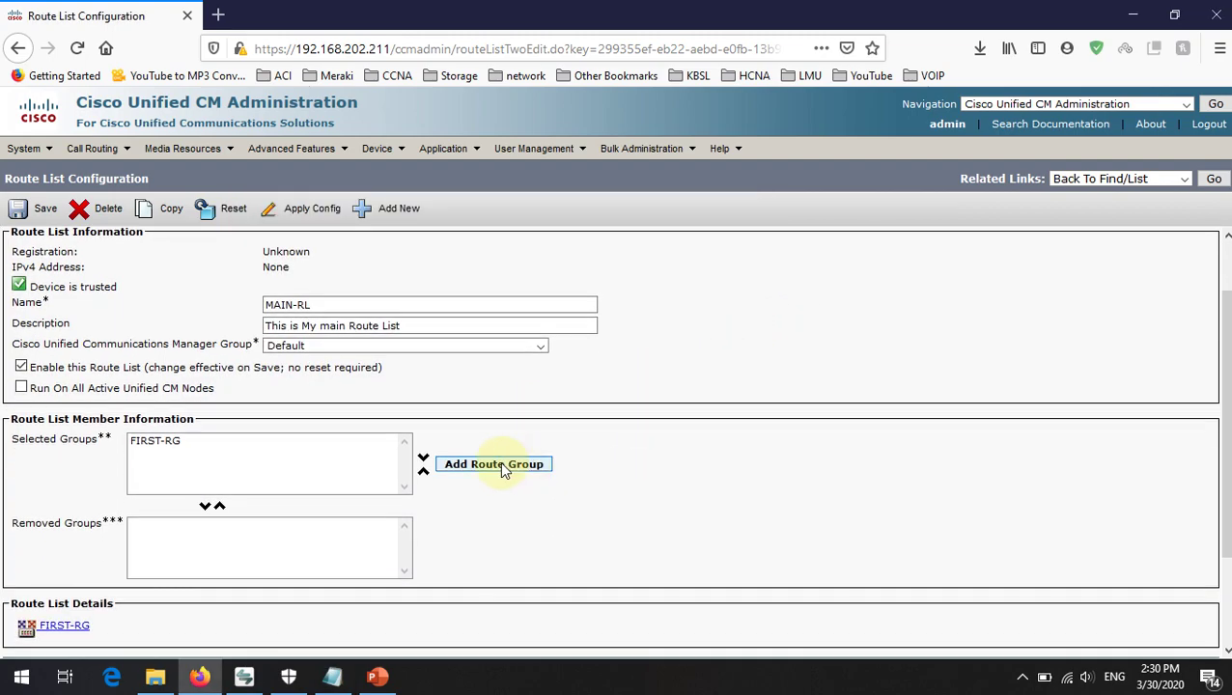
click(501, 467)
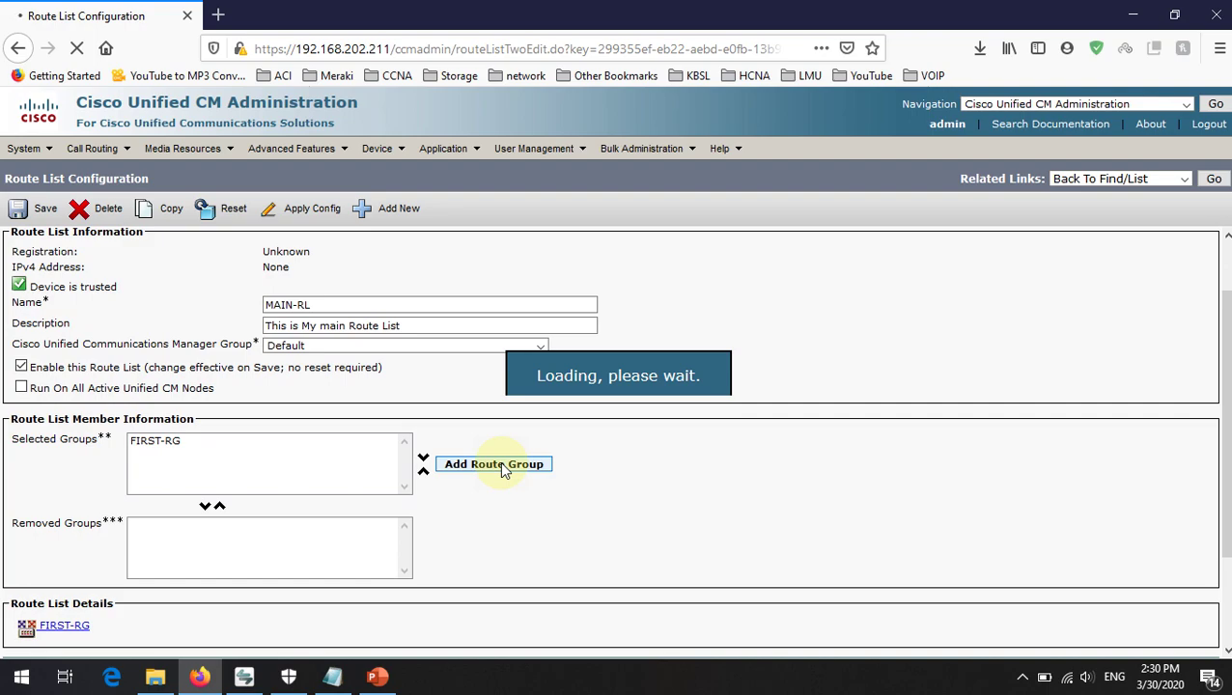
- Switch to PowerPoint to examine the first-choice and second-choice route groups in the call routing diagram, then return to the browser
click(377, 676)
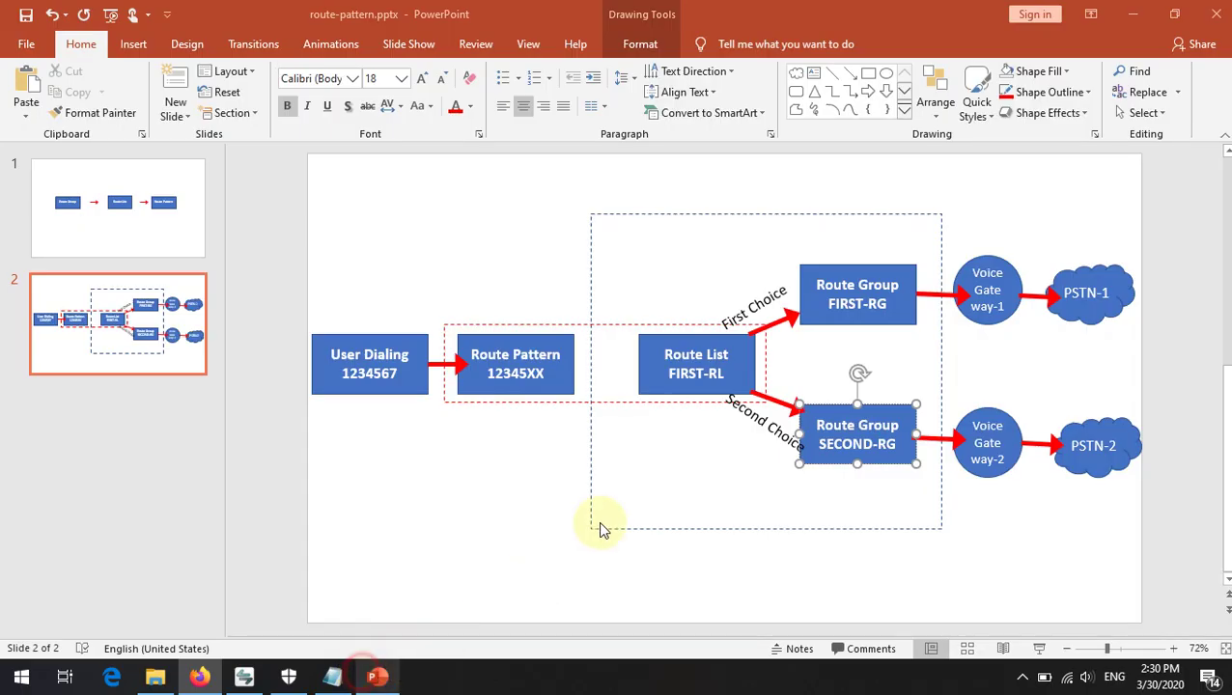
click(715, 355)
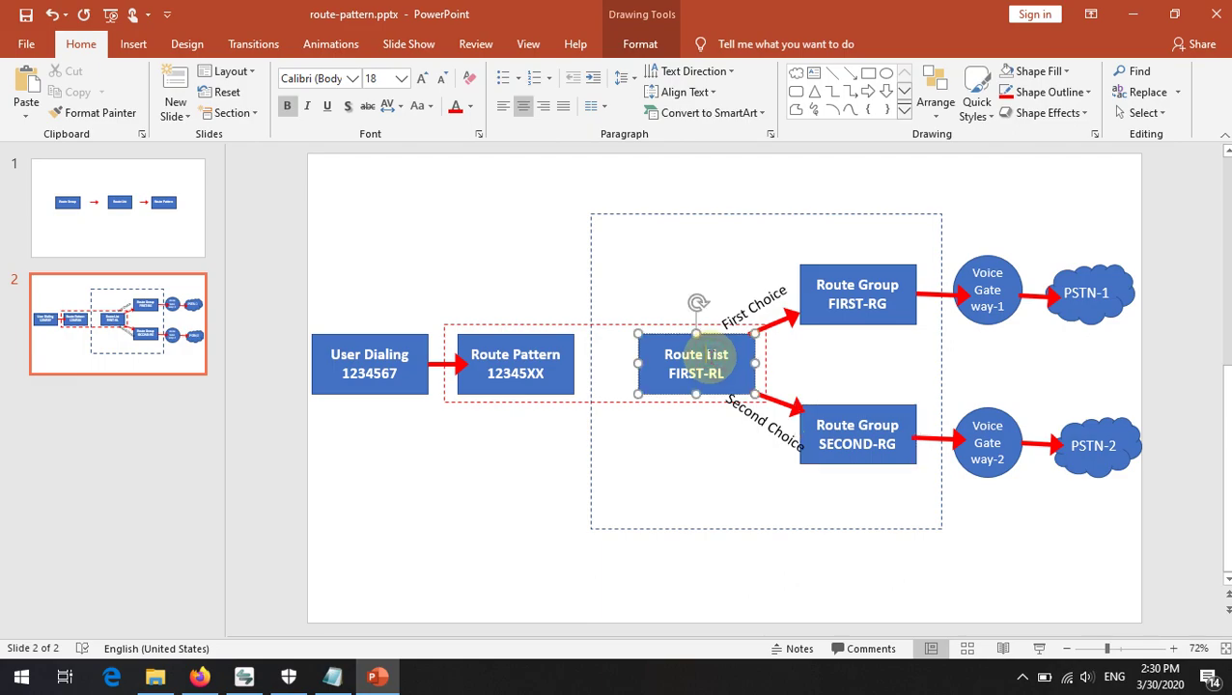
click(844, 286)
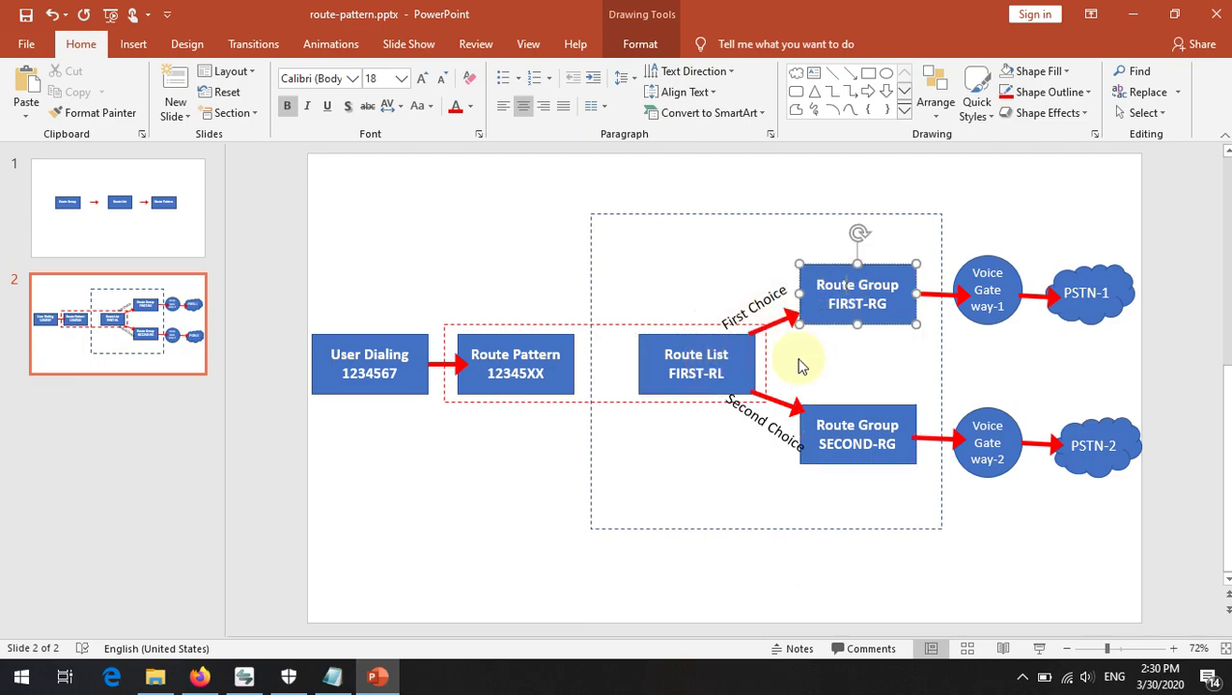
click(702, 366)
click(843, 423)
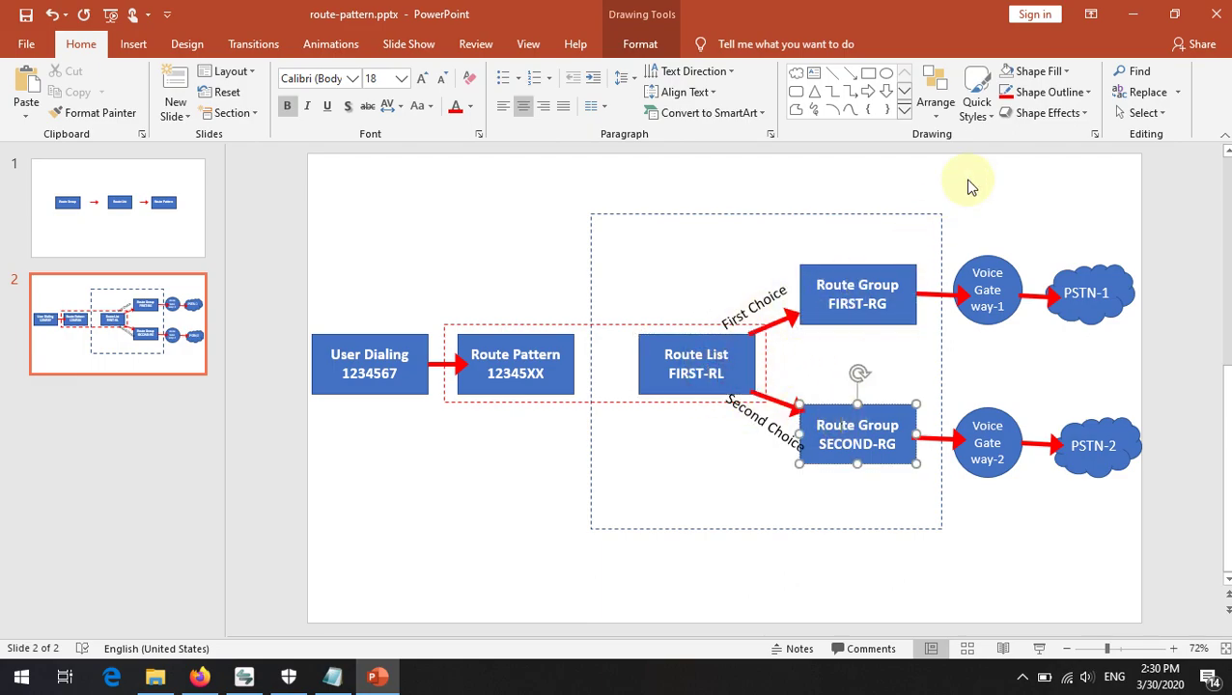
click(1133, 13)
- Choose SECOND-RG-[NON-QSIG] as the route list member, save it and confirm the return to the route list
click(217, 326)
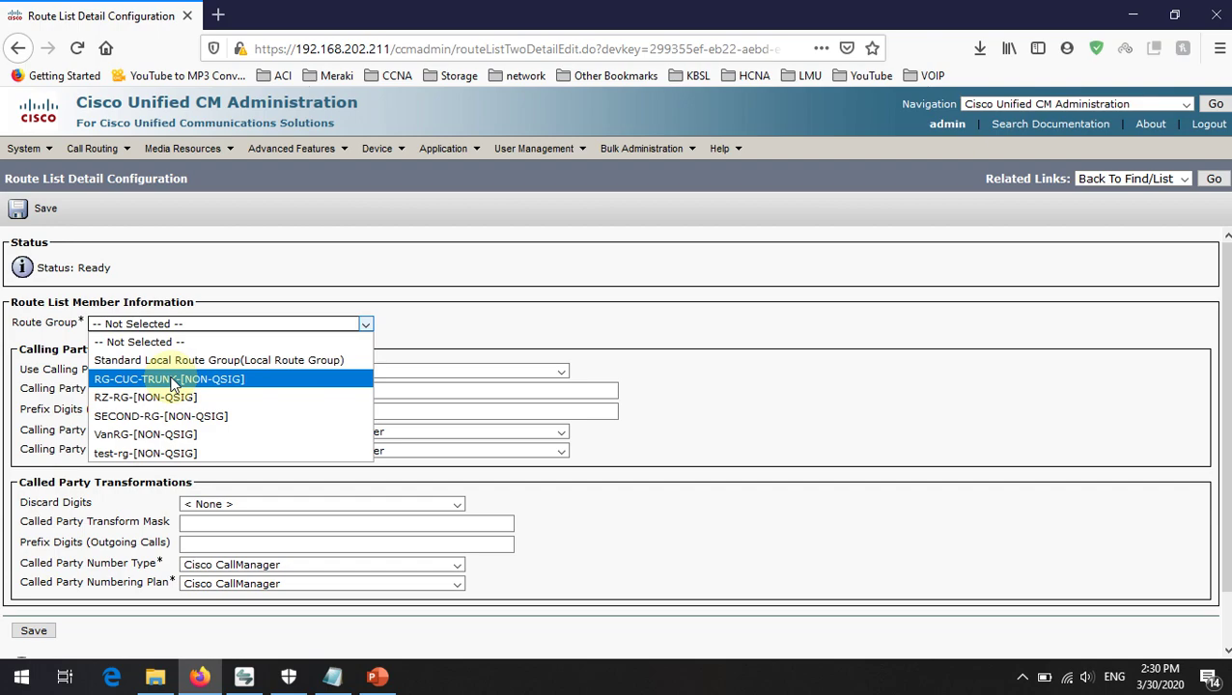
click(169, 416)
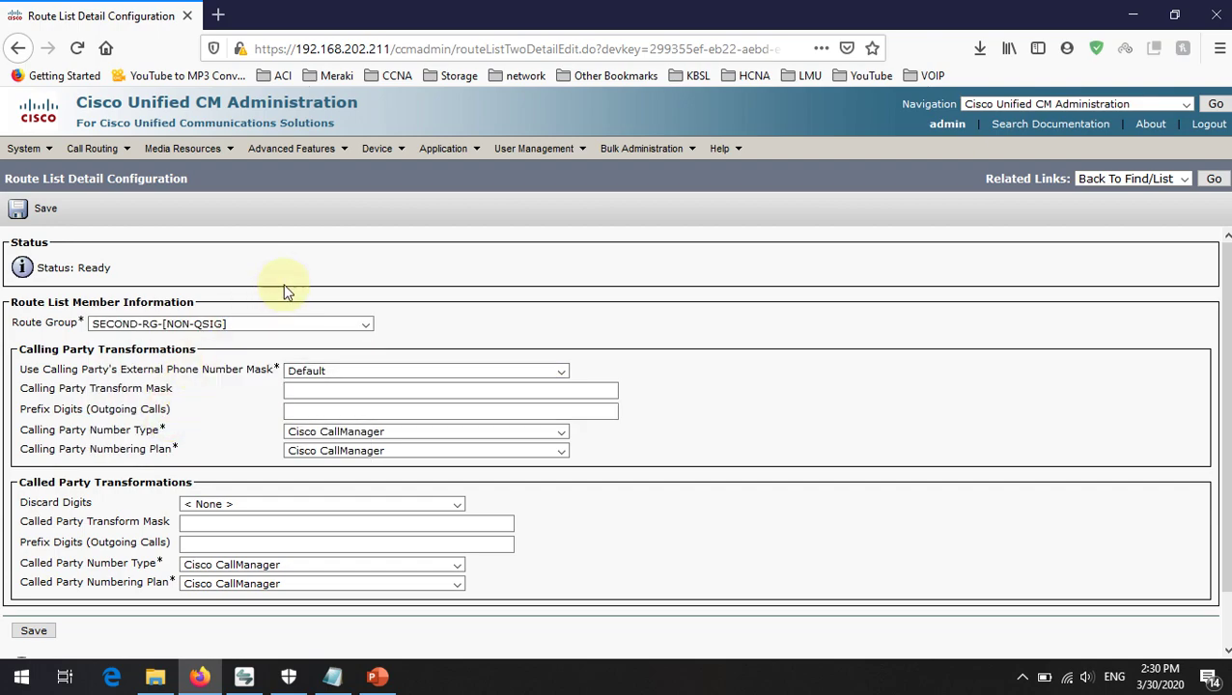
scroll(135, 502, down, 1)
click(35, 574)
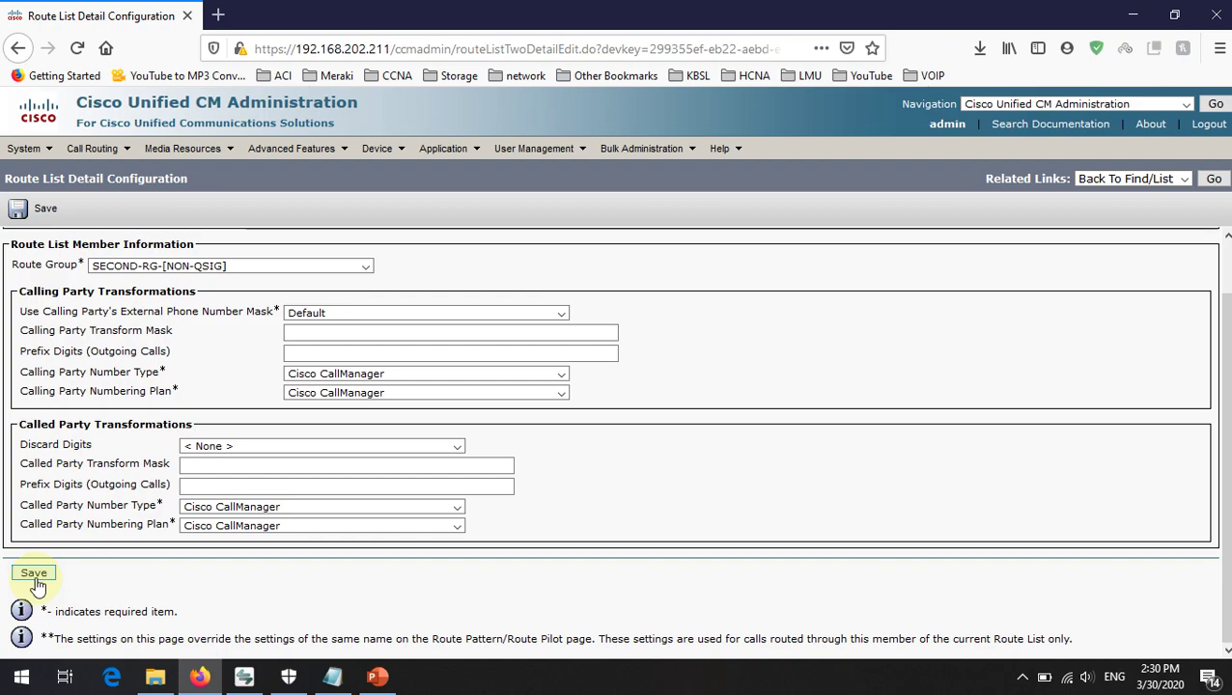
click(852, 340)
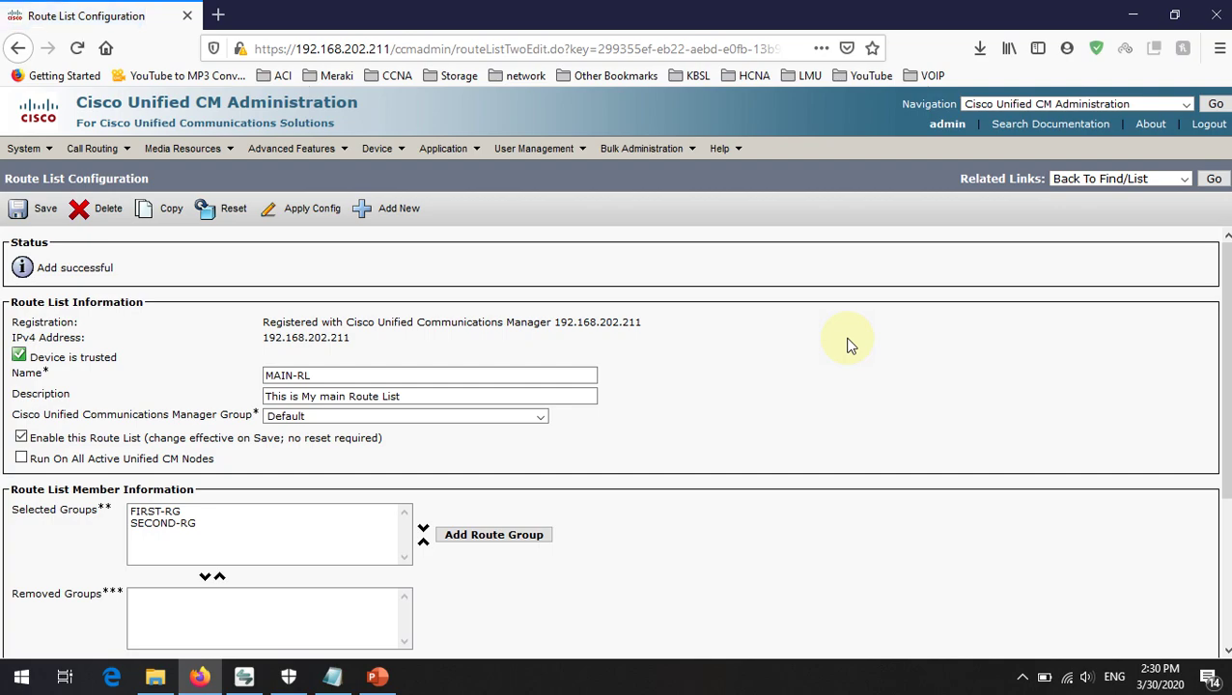
- Compare the route list's two member groups with the PowerPoint routing diagram and return to the saved route list
click(377, 676)
click(684, 338)
click(839, 275)
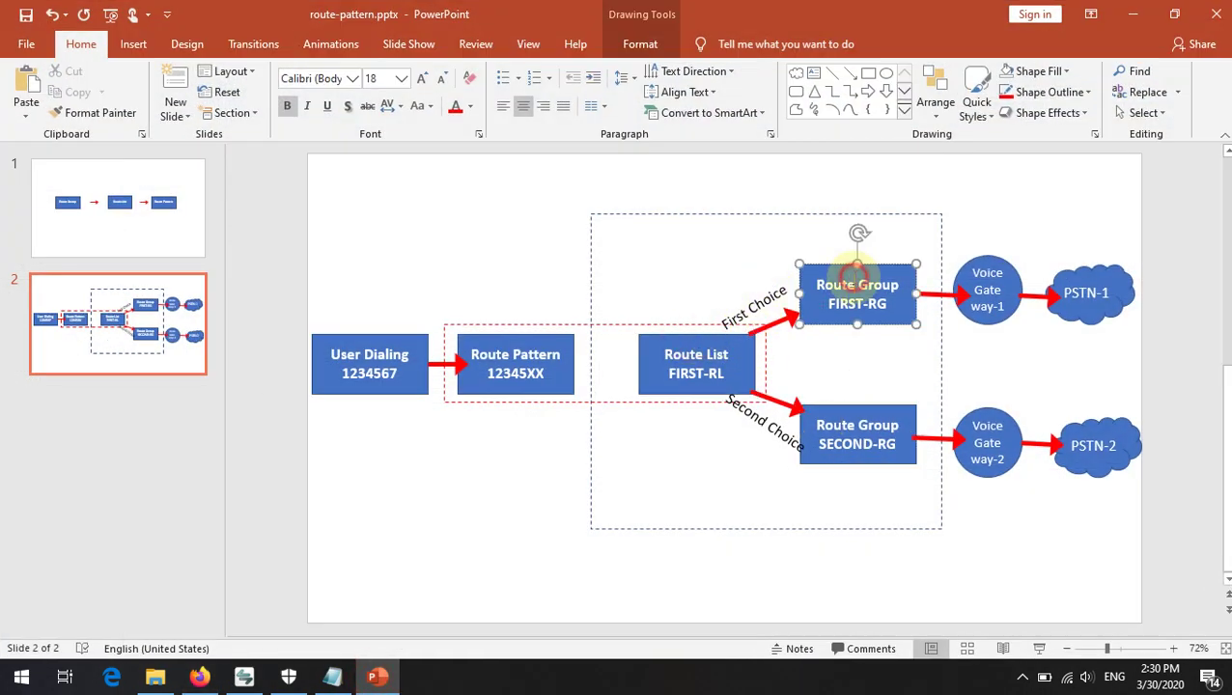
click(864, 442)
click(723, 377)
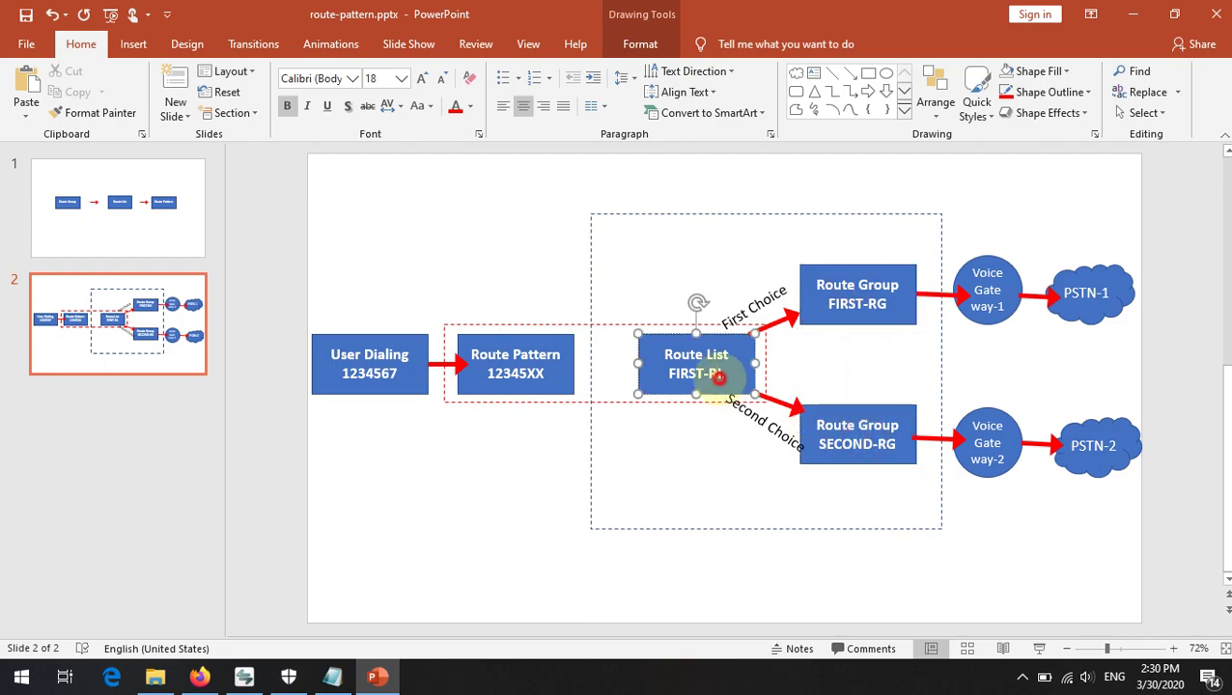
click(1133, 14)
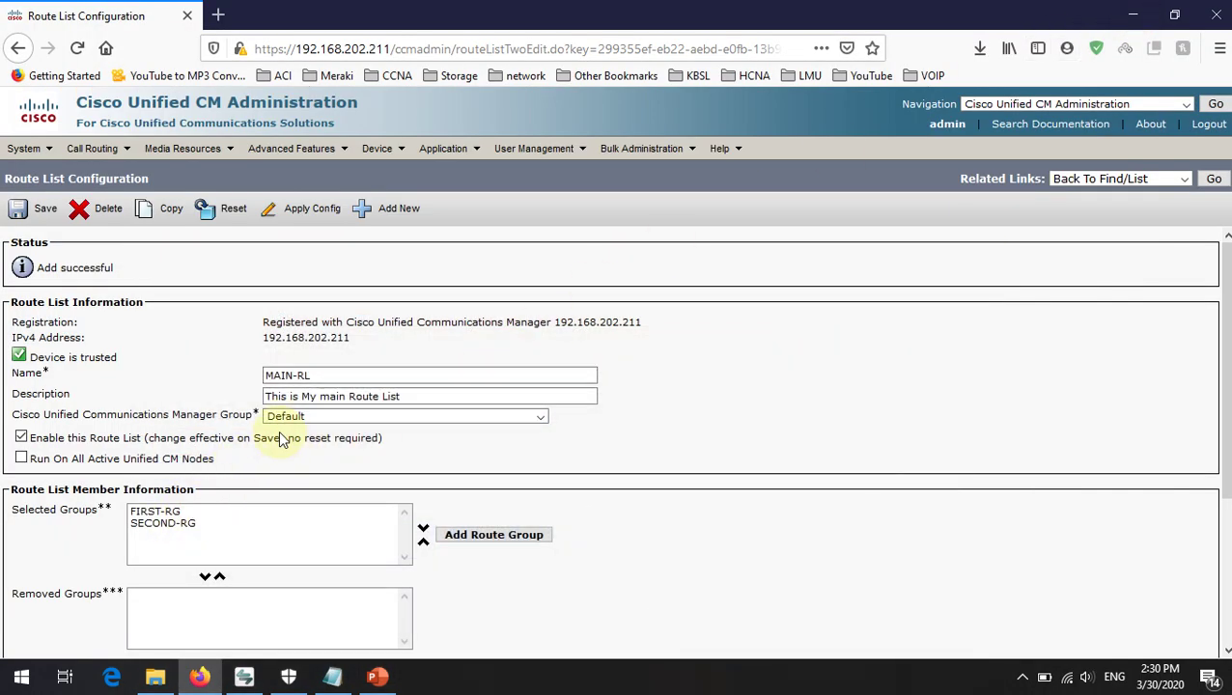
- Review the order of the selected groups in MAIN-RL and save the route list
scroll(278, 431, down, 3)
click(170, 382)
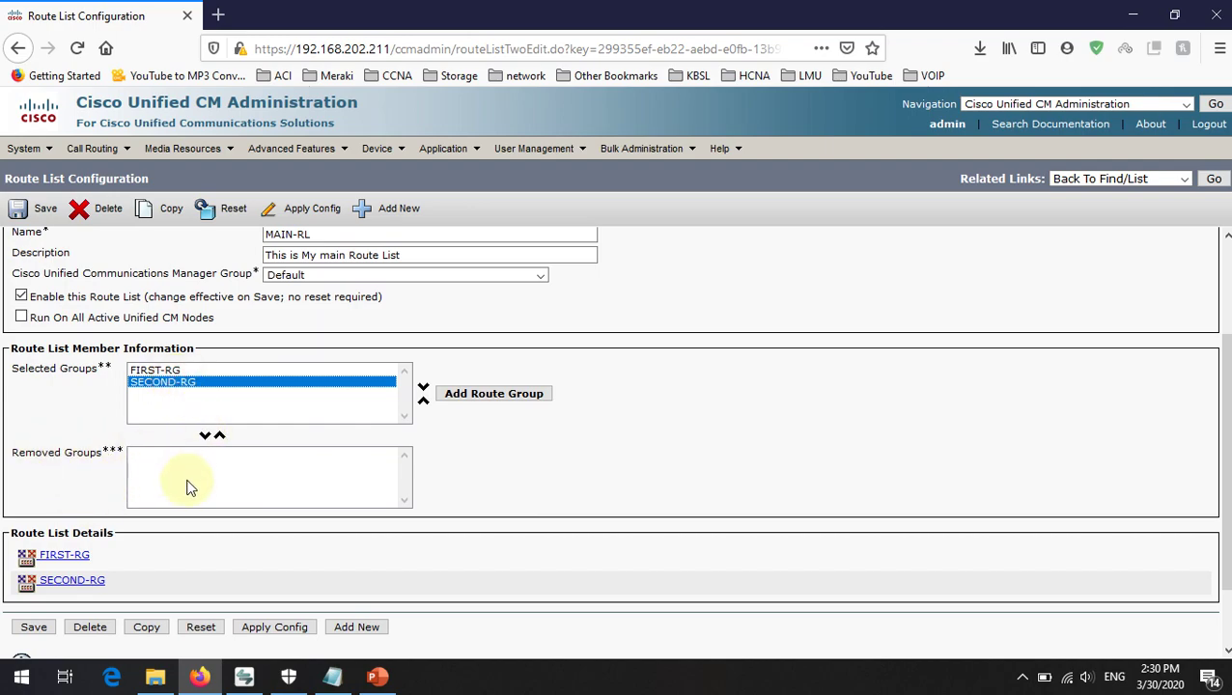
click(720, 473)
scroll(311, 311, up, 3)
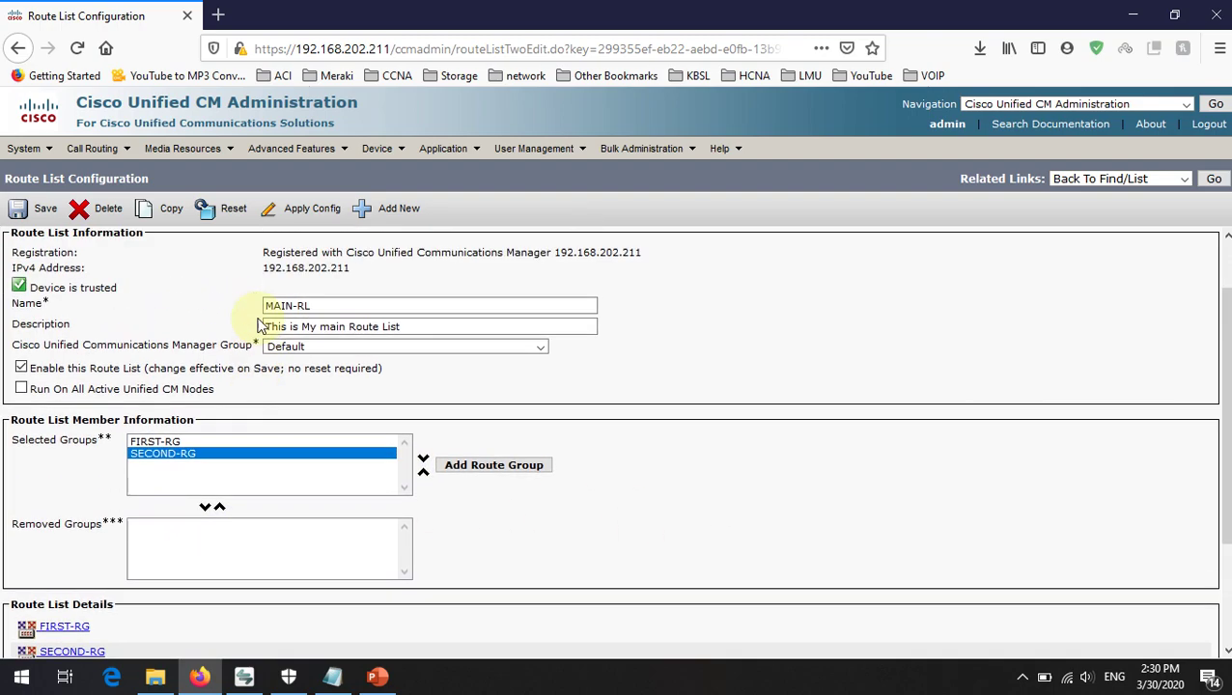
click(37, 209)
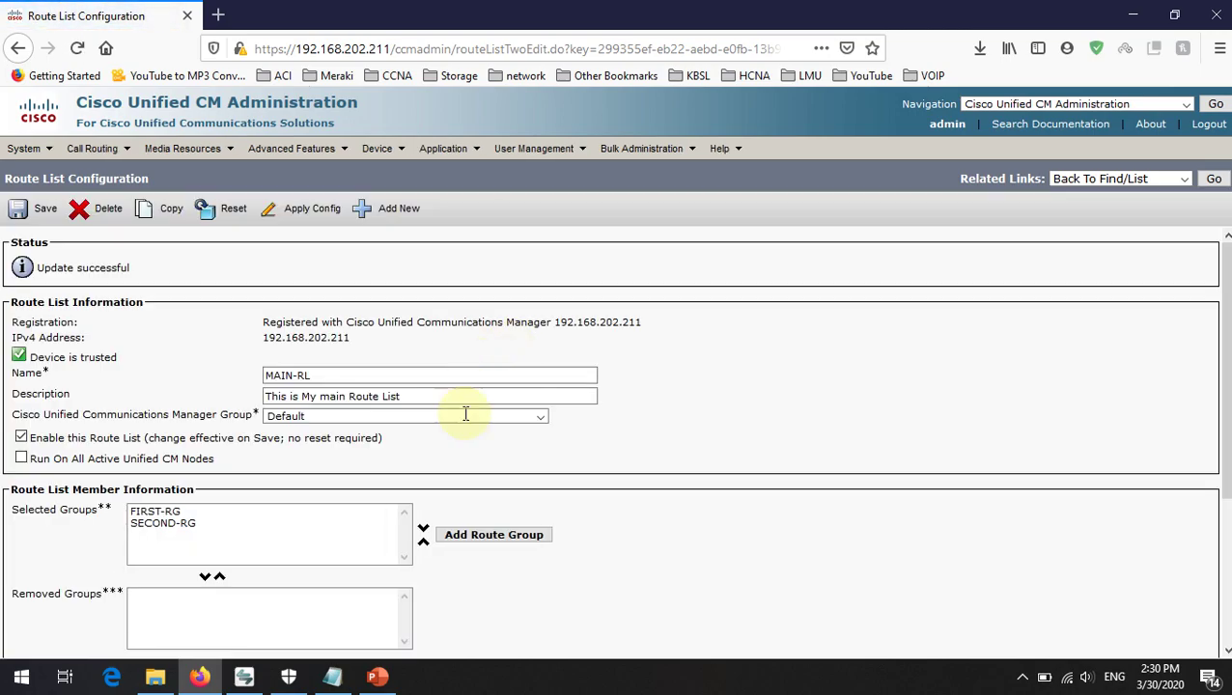
- Review the routing diagram and the Route Group, Route List, Route Pattern sequence slide in PowerPoint, then return to the browser
click(377, 677)
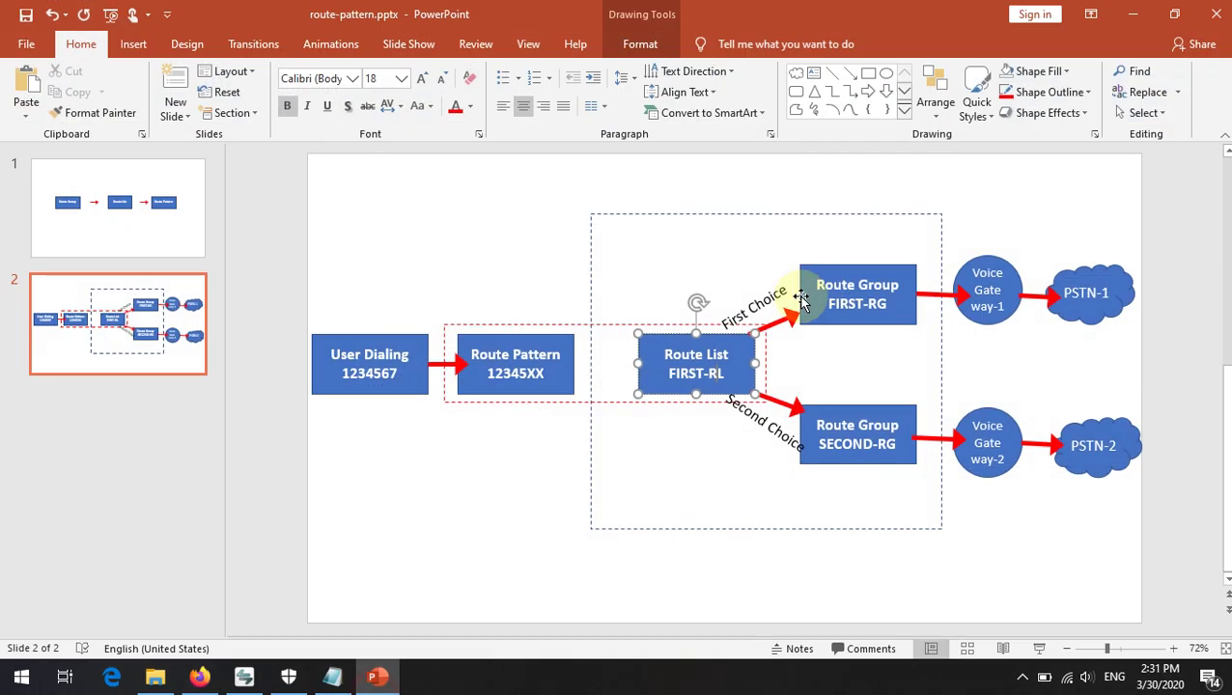
click(887, 278)
click(866, 441)
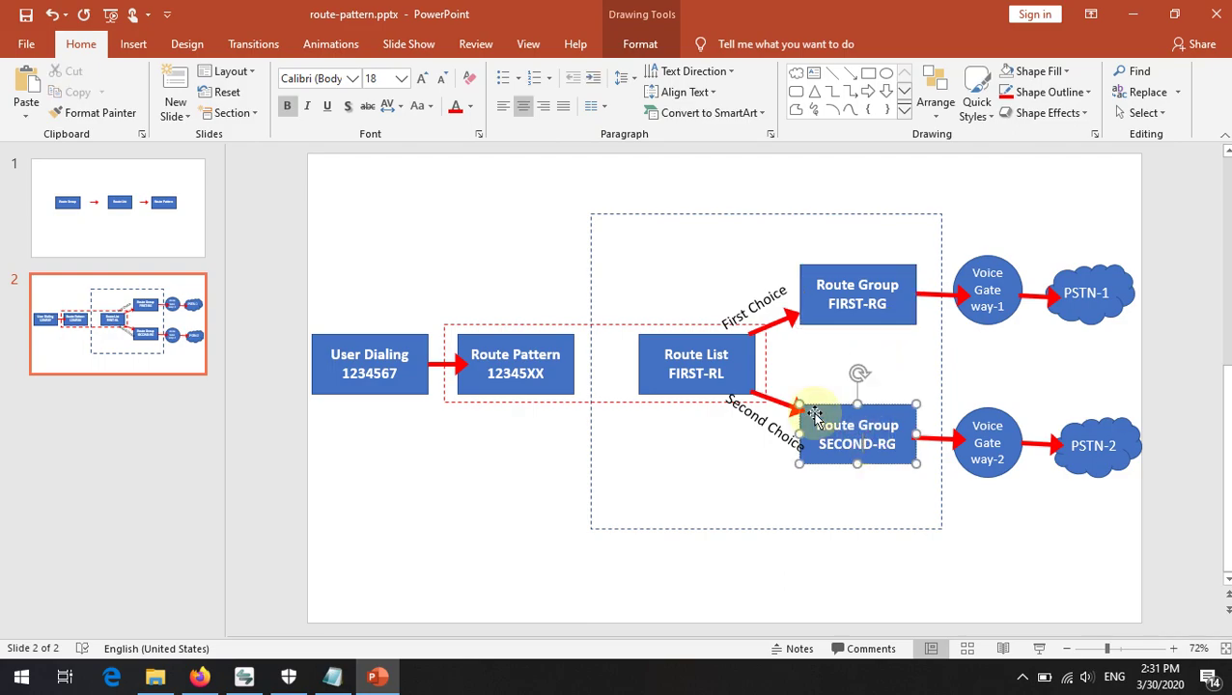
click(717, 356)
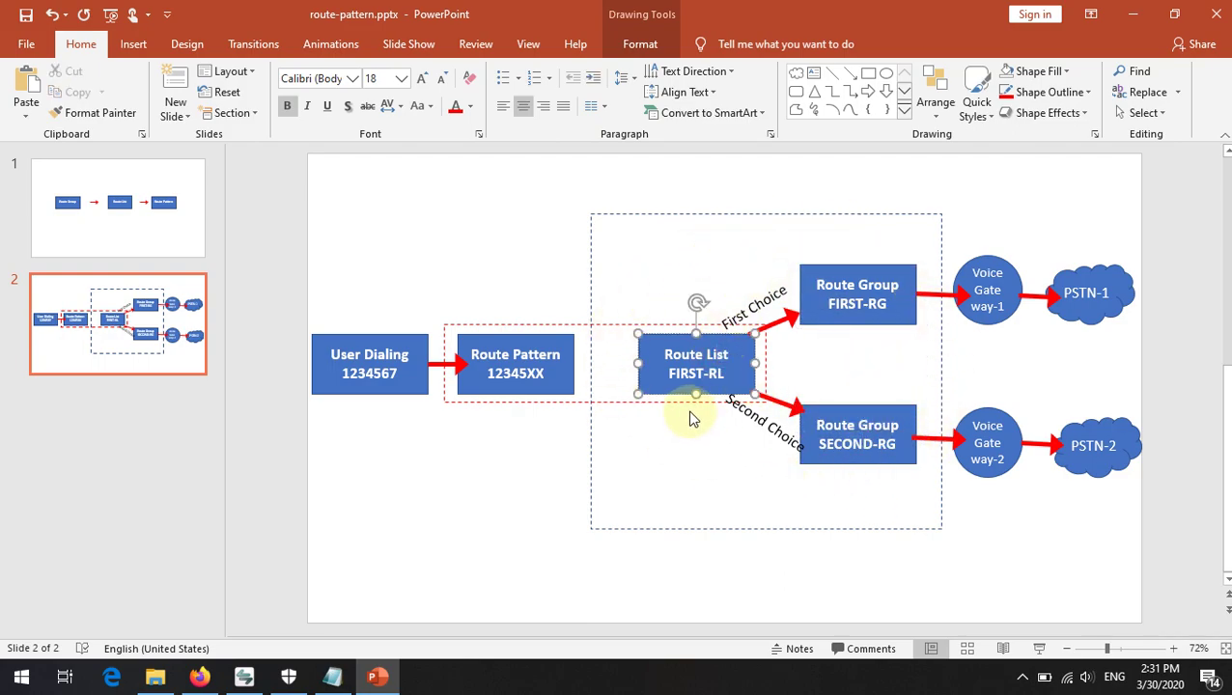
click(118, 237)
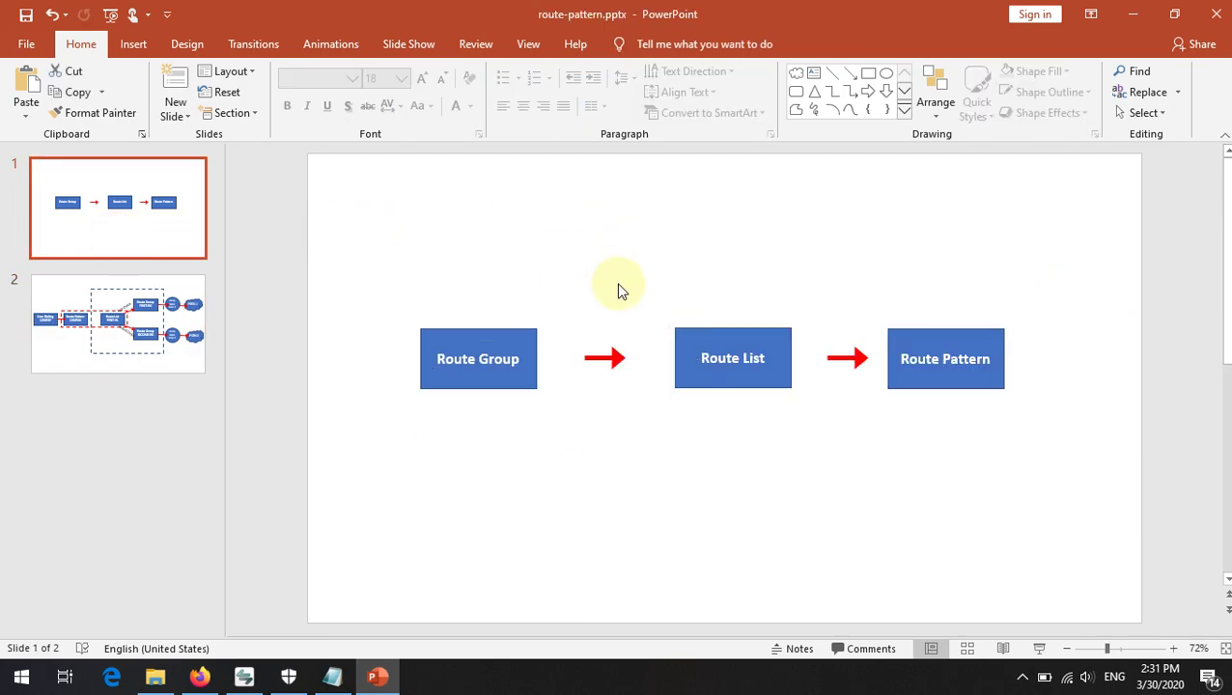
click(942, 346)
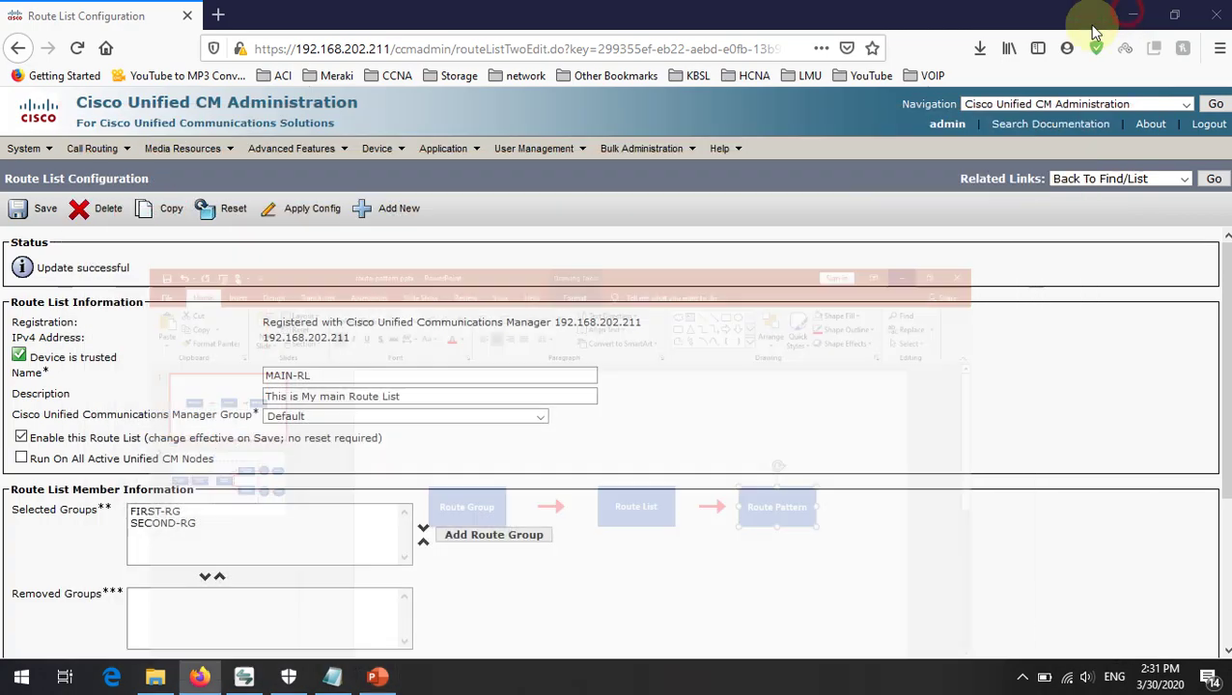
click(1133, 14)
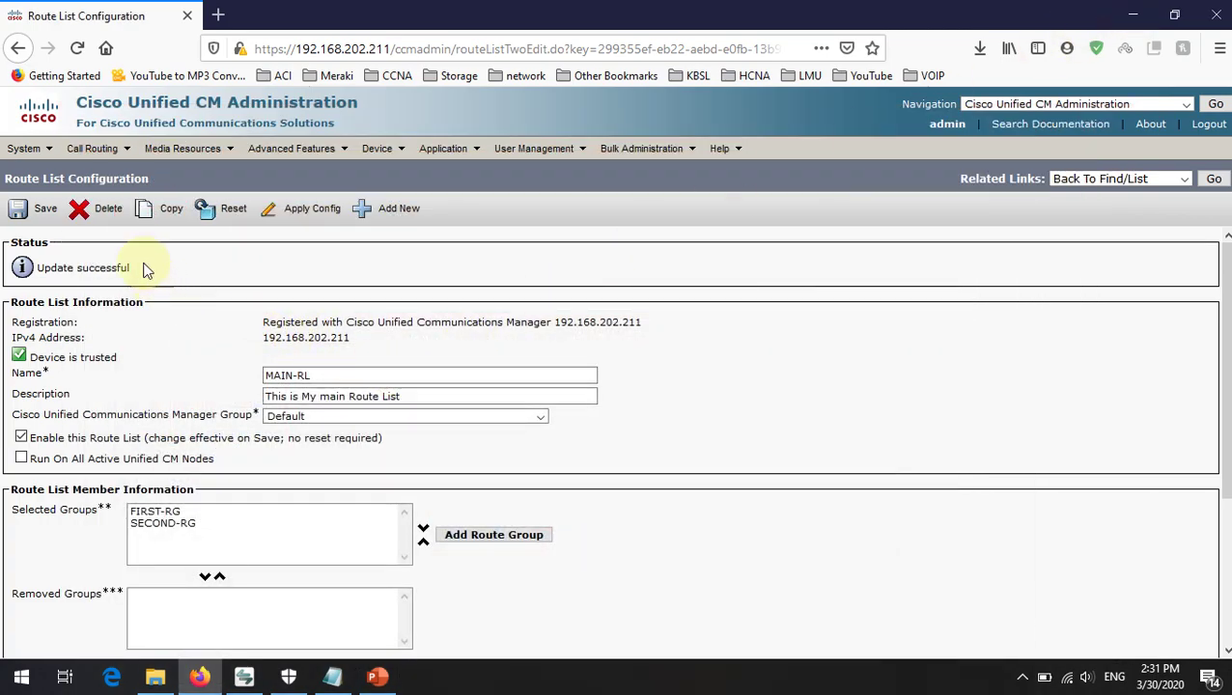
- Open the route patterns list and start adding a new route pattern
mouse_move(99, 149)
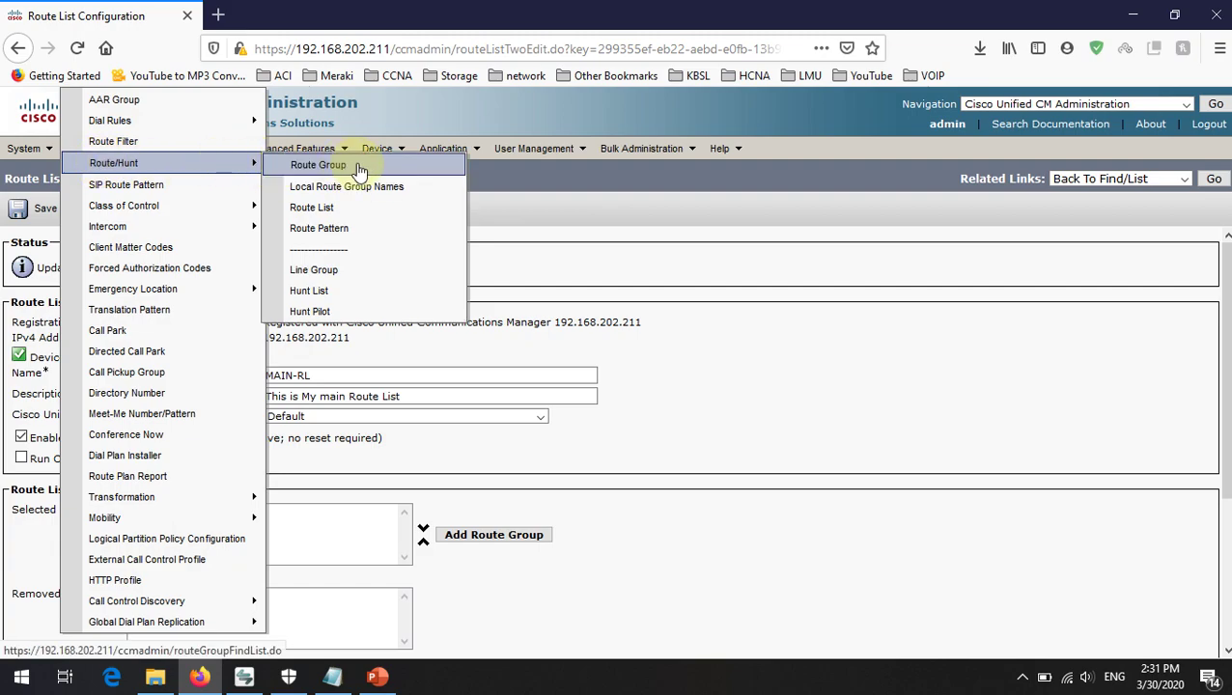
click(327, 231)
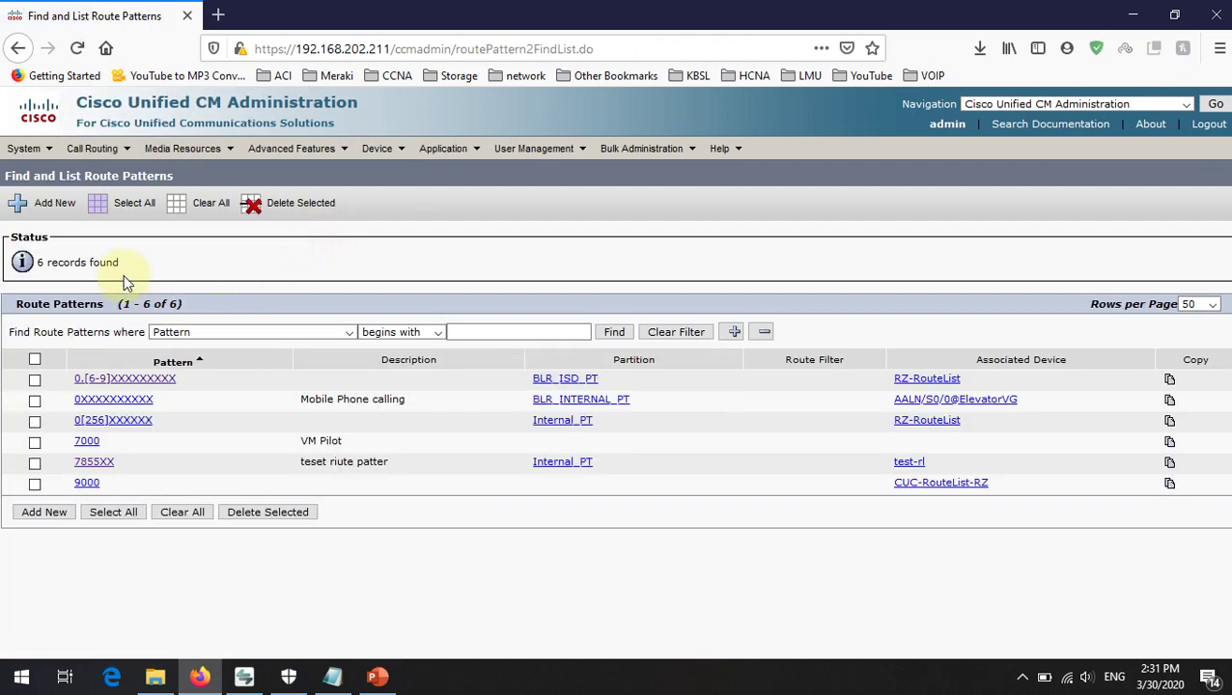
click(49, 218)
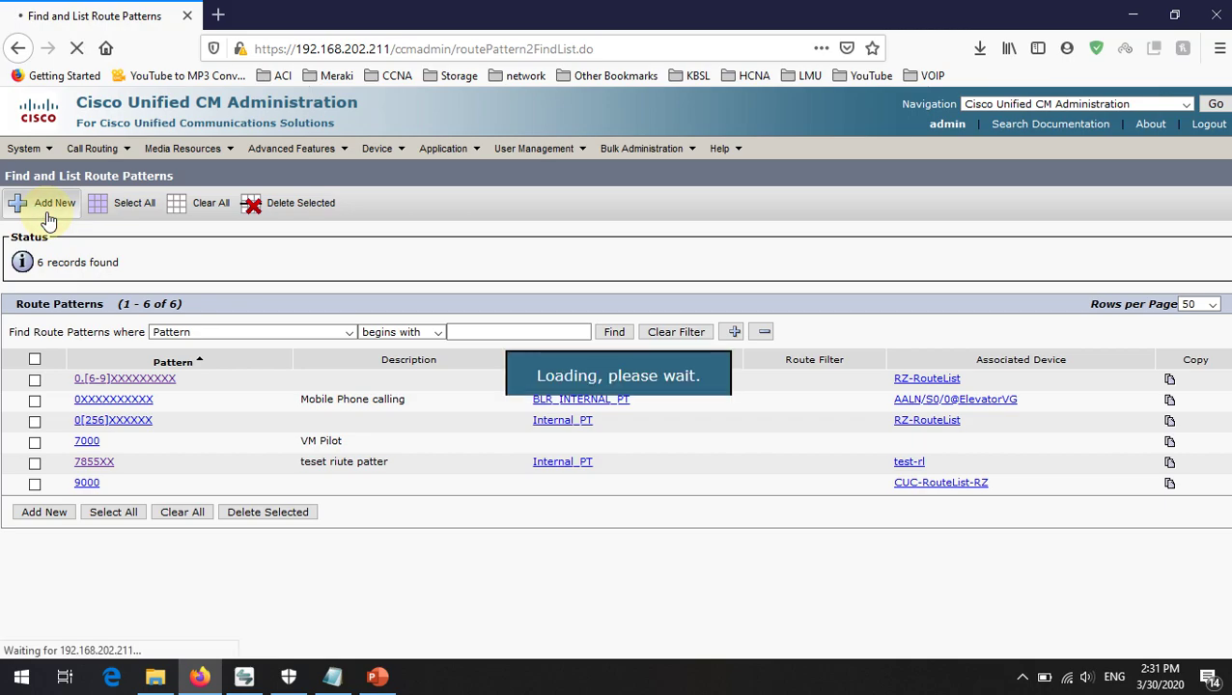
- Check the PSTN route pattern entry in the Notepad notes and return to the new route pattern page
click(332, 676)
drag(280, 255, 449, 255)
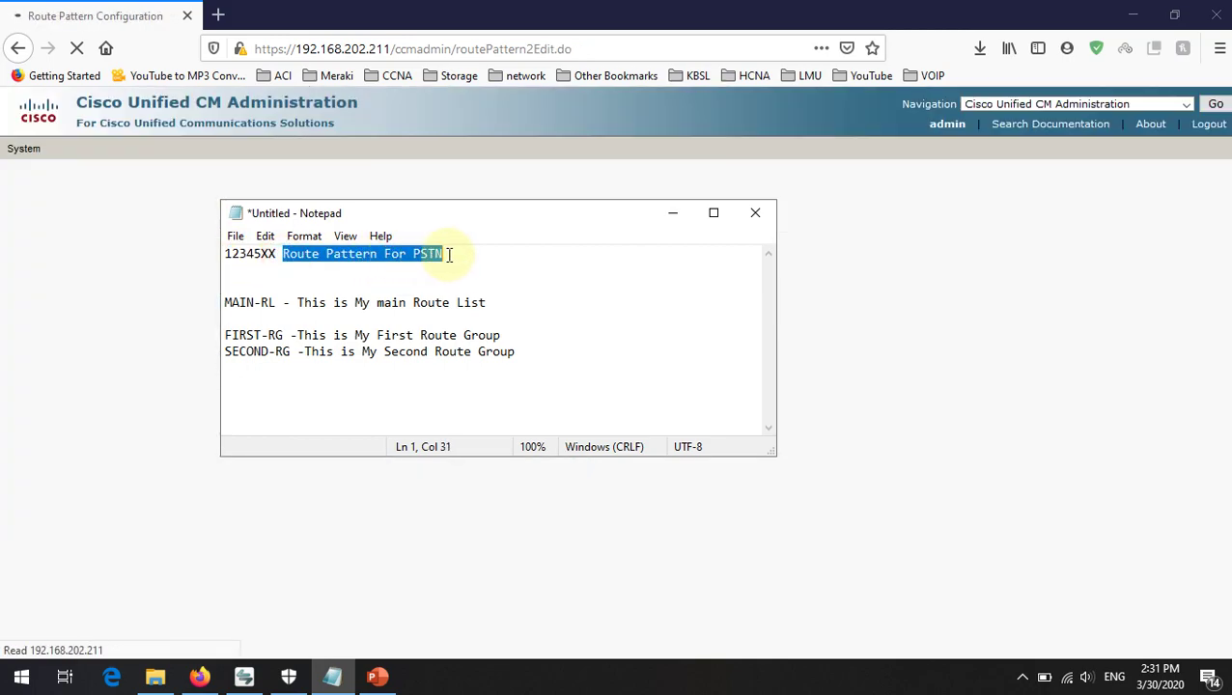
click(488, 254)
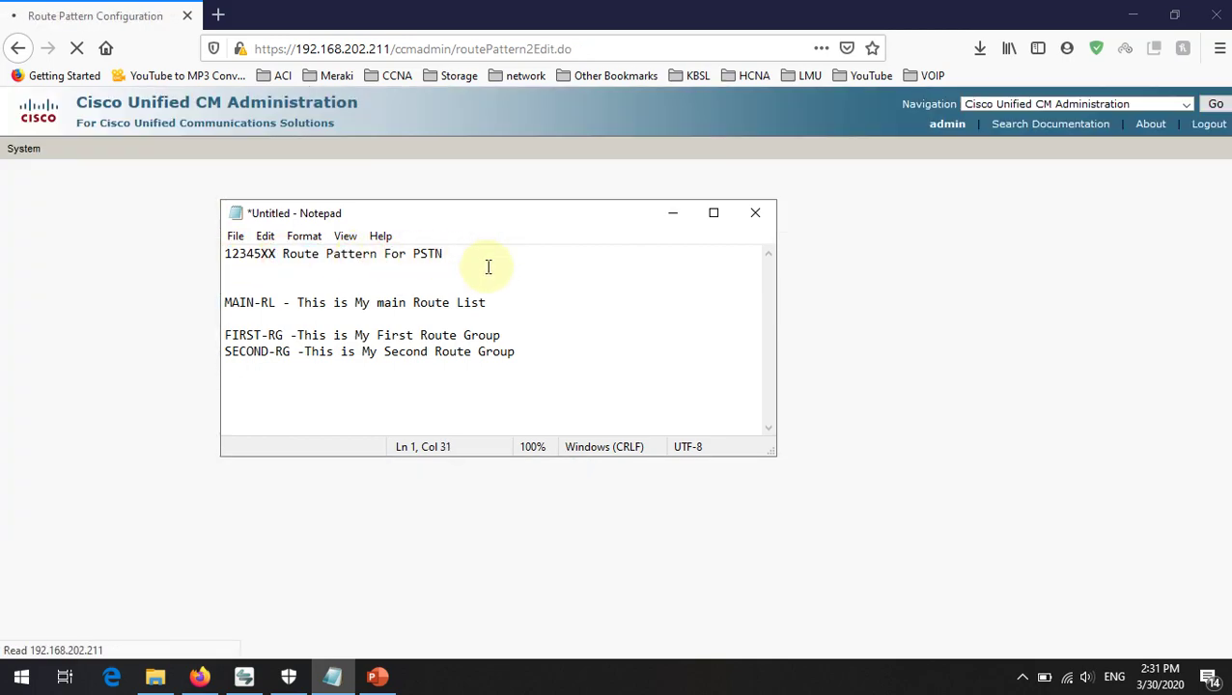
click(97, 11)
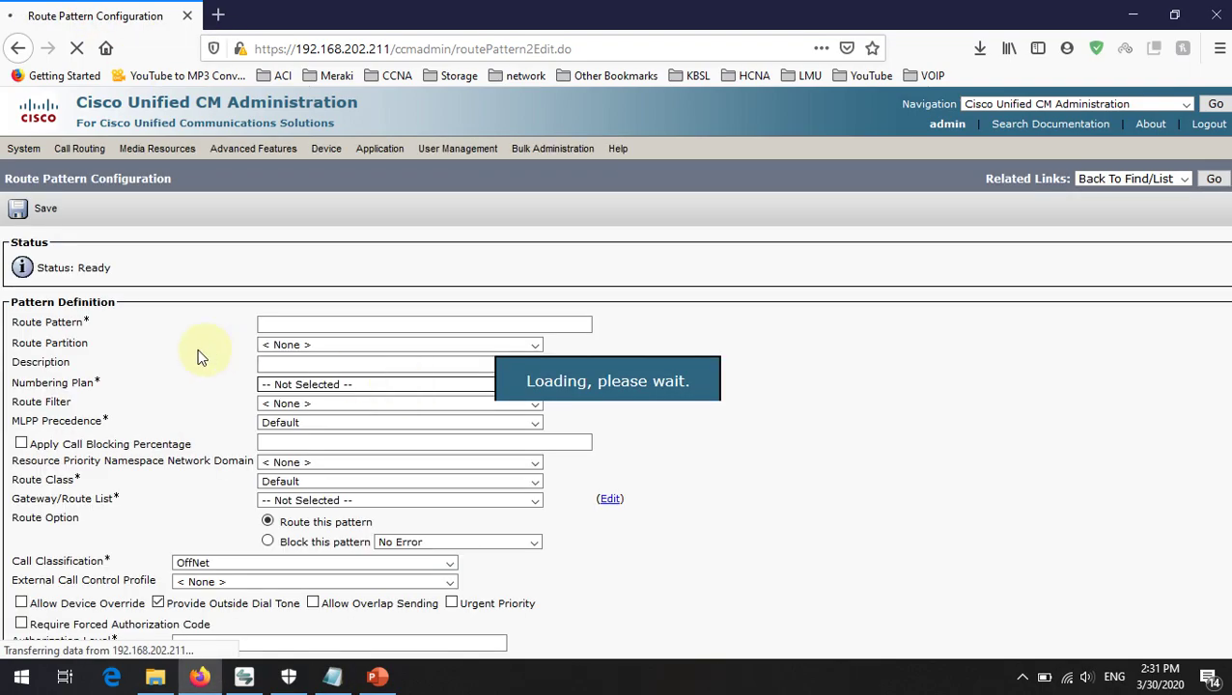
- Copy 12345XX from the Notepad notes into the new route pattern's Route Pattern field
click(305, 322)
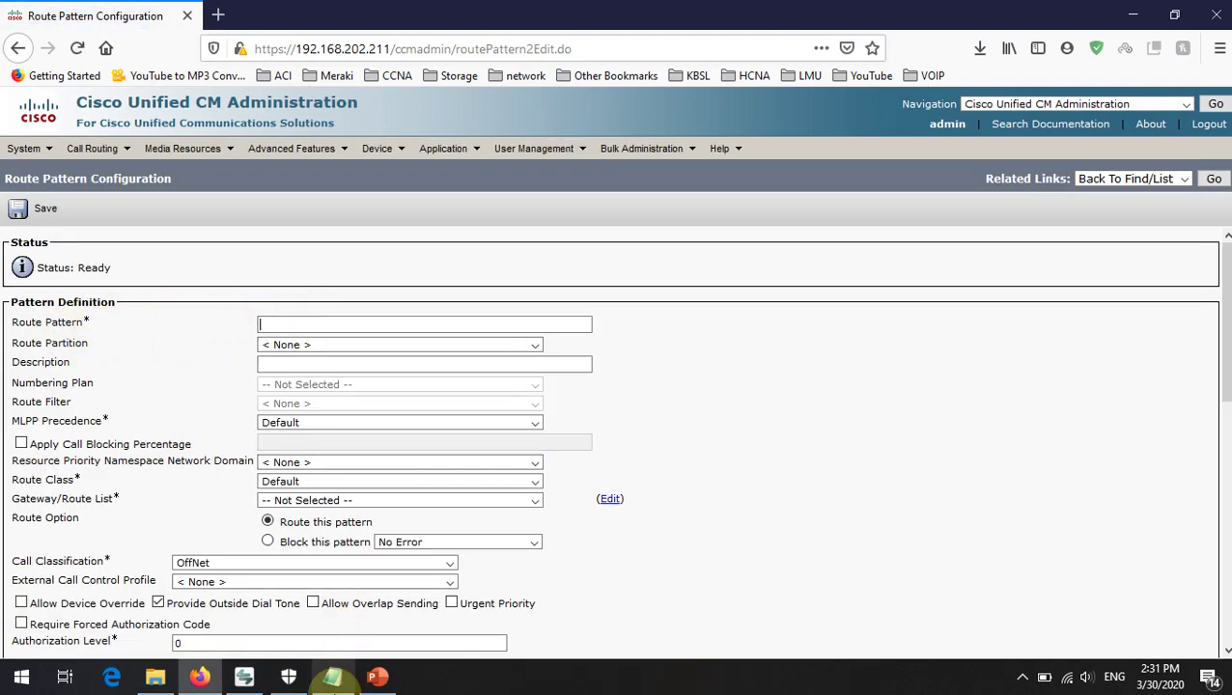
click(333, 676)
drag(275, 254, 226, 255)
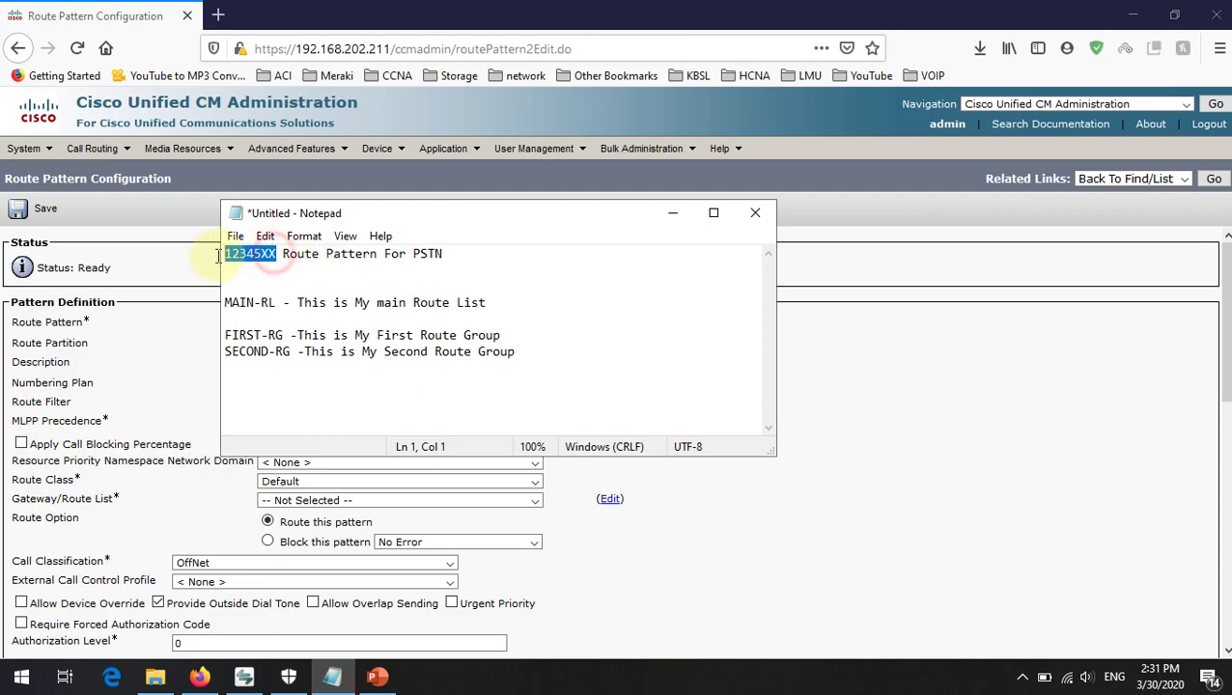
right_click(248, 259)
click(289, 319)
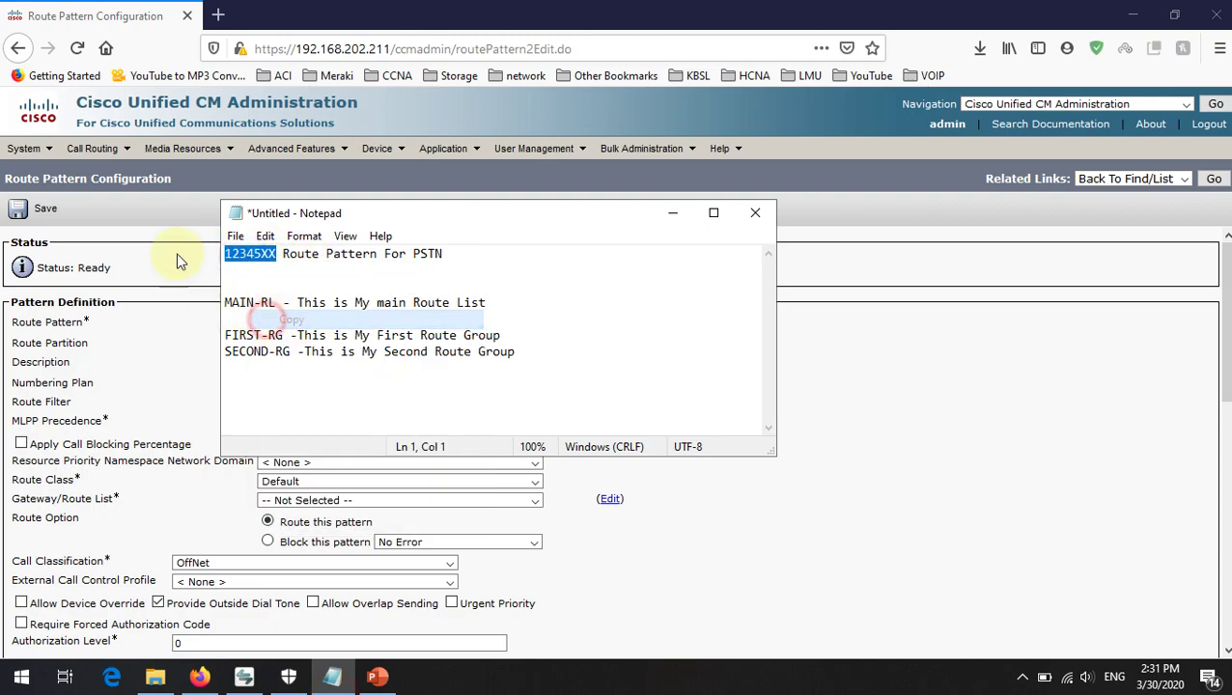
click(165, 242)
right_click(297, 325)
click(343, 401)
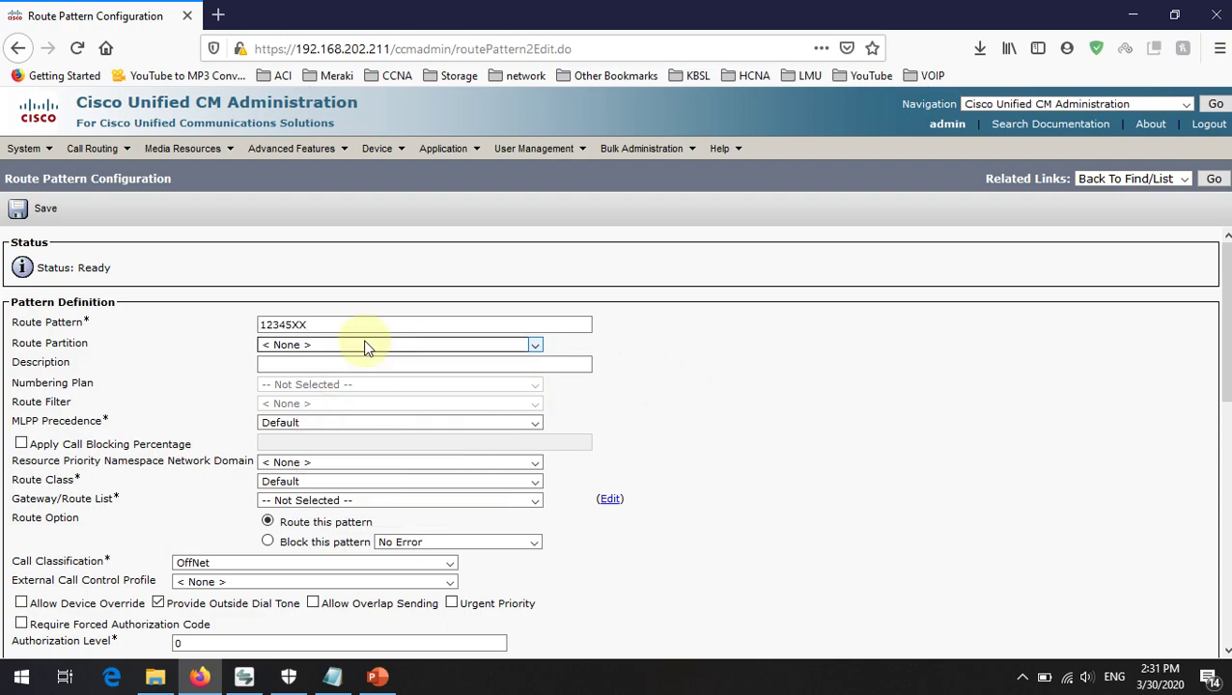
- Assign the route pattern to the Internal_PT partition
click(327, 345)
scroll(340, 440, down, 2)
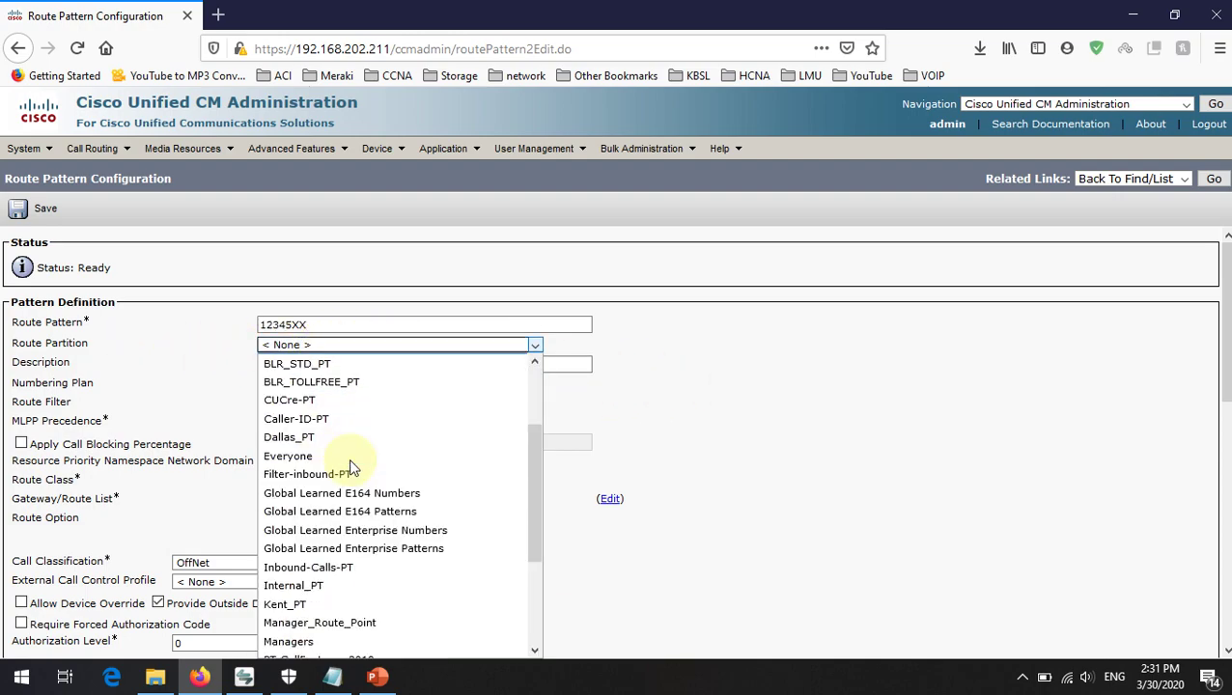
click(322, 585)
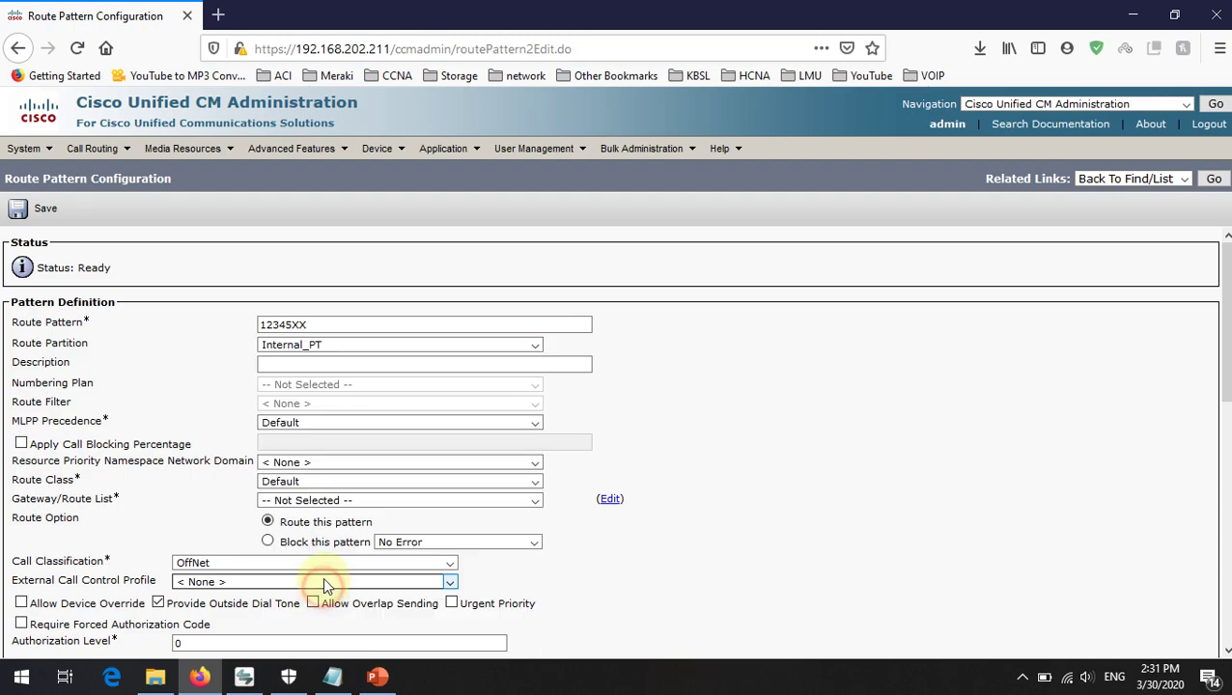
click(343, 346)
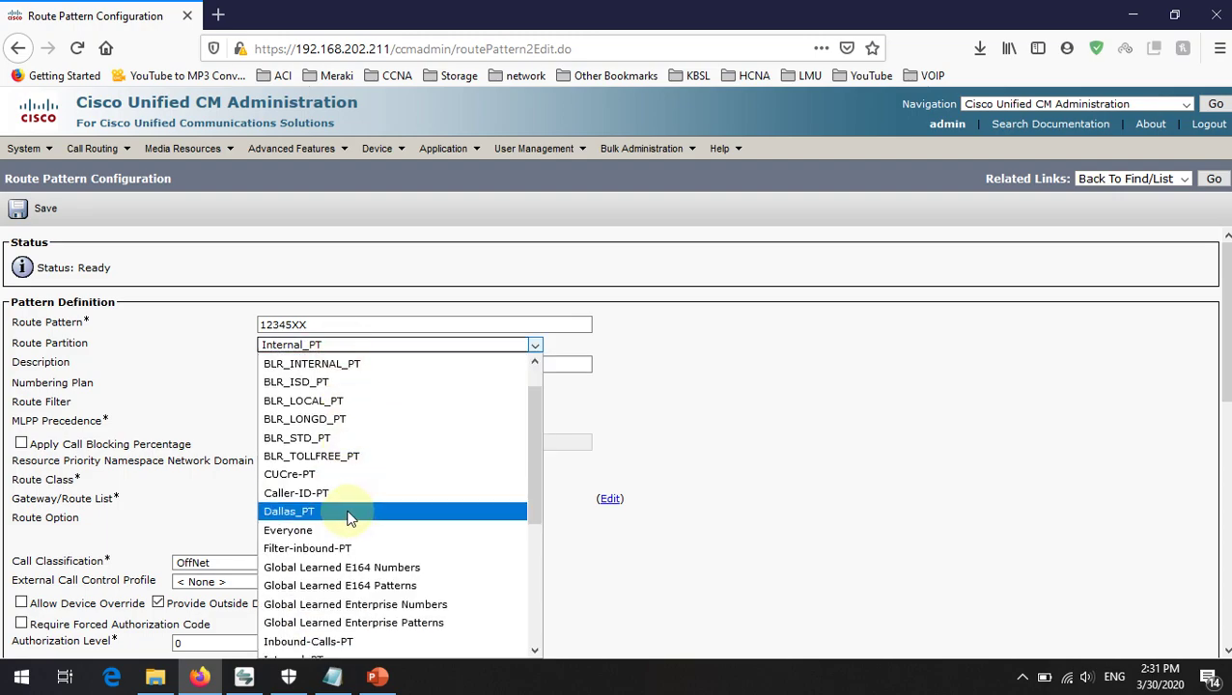
click(850, 412)
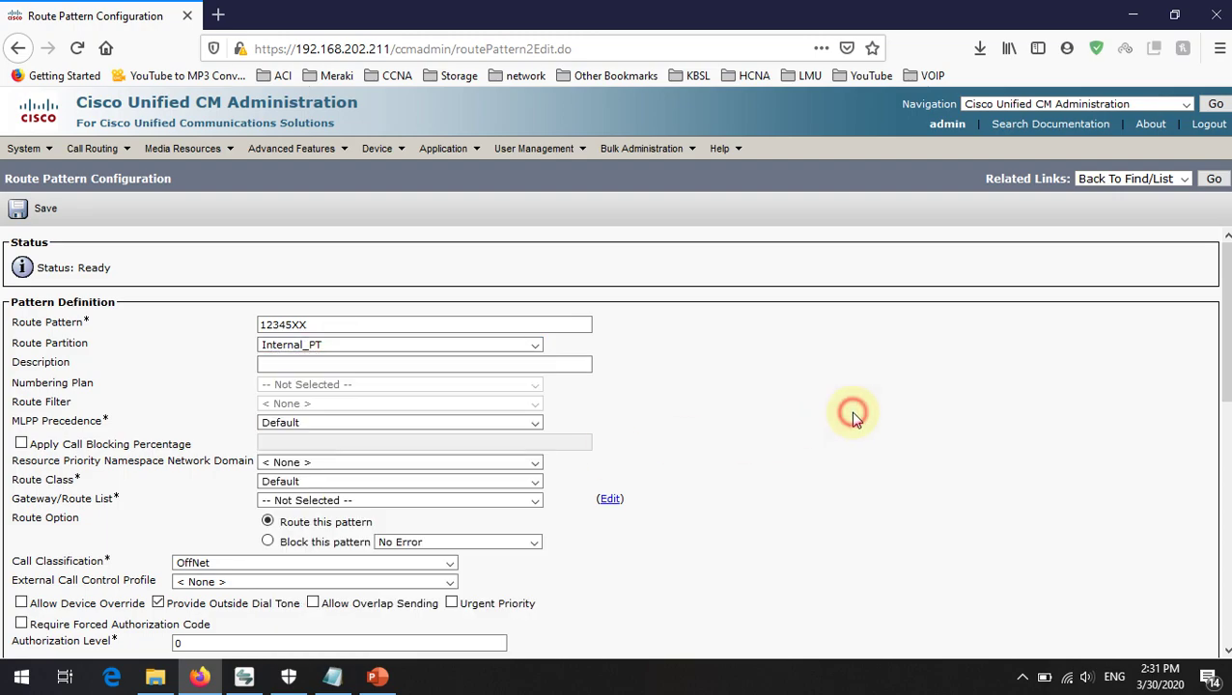
- Copy "Route Pattern For PSTN" from the Notepad notes into the route pattern's description
click(332, 676)
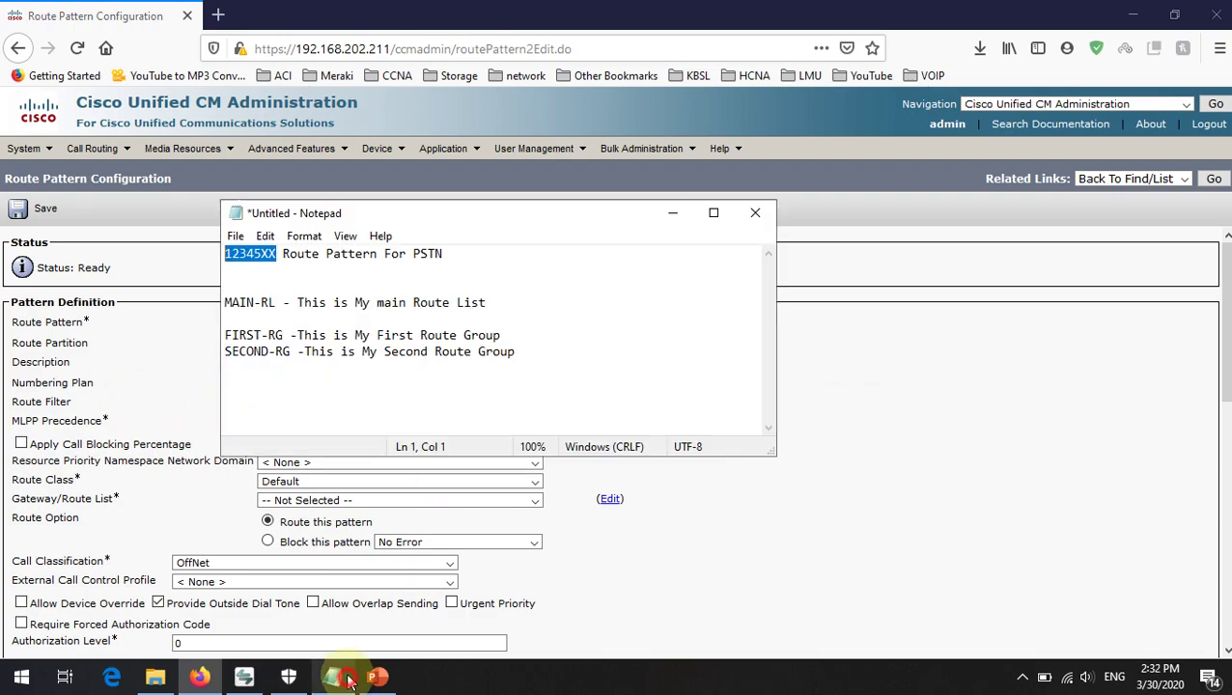
click(284, 254)
drag(284, 254, 441, 264)
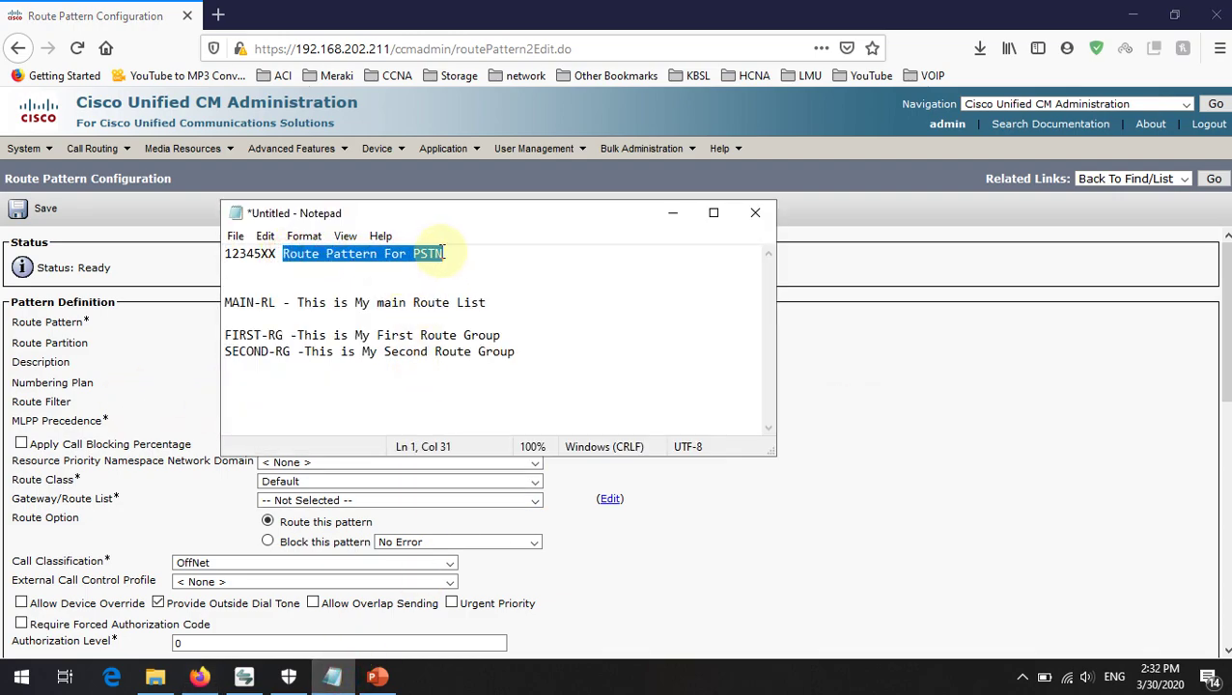
right_click(439, 253)
click(468, 312)
click(89, 331)
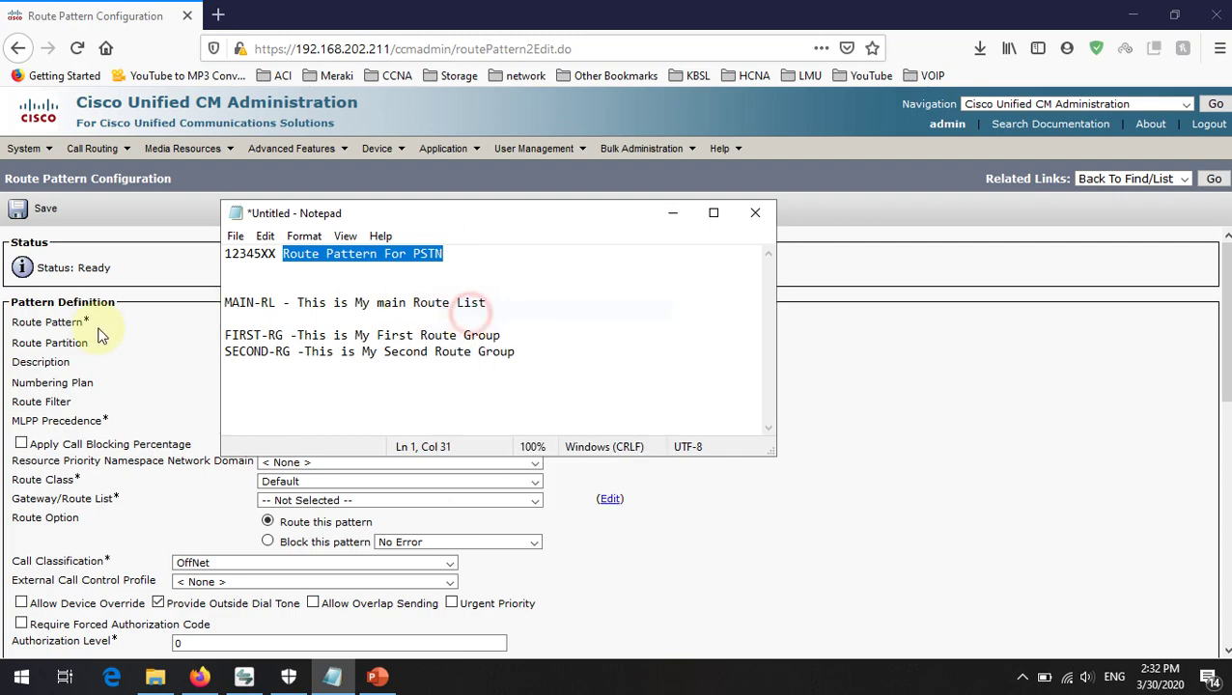
click(308, 365)
right_click(308, 365)
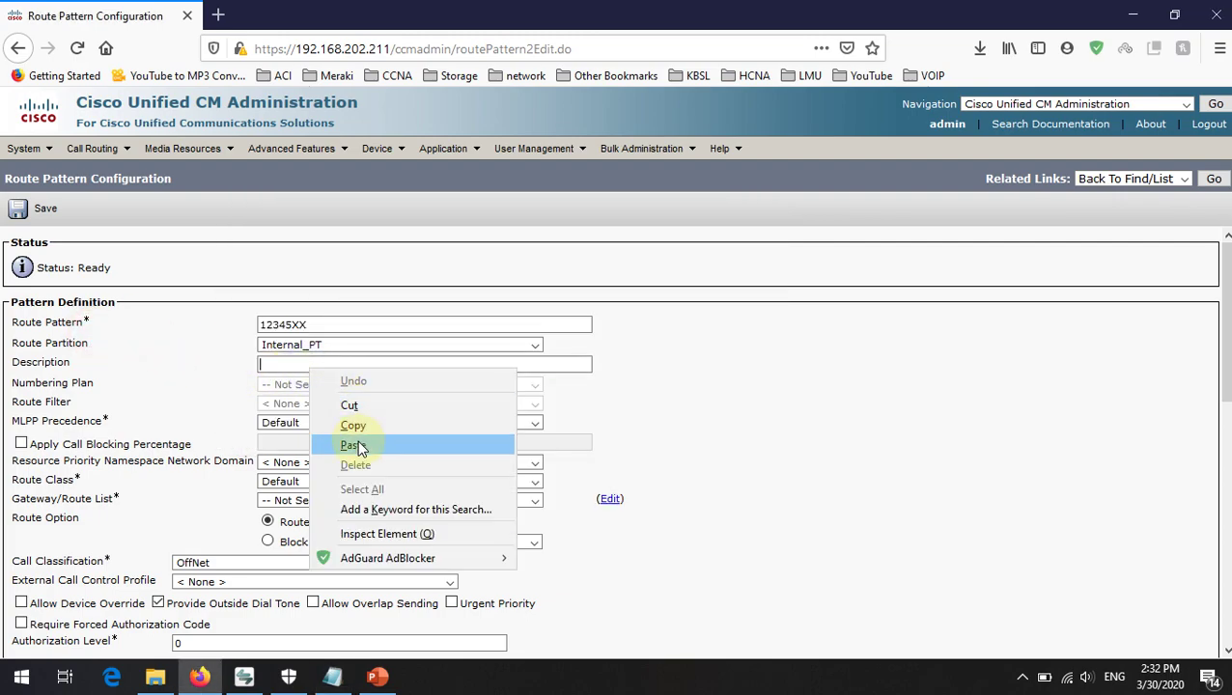
click(358, 443)
- Check the route list in the PowerPoint routing diagram, and set the pattern's Gateway/Route List to MAIN-RL
scroll(146, 338, down, 2)
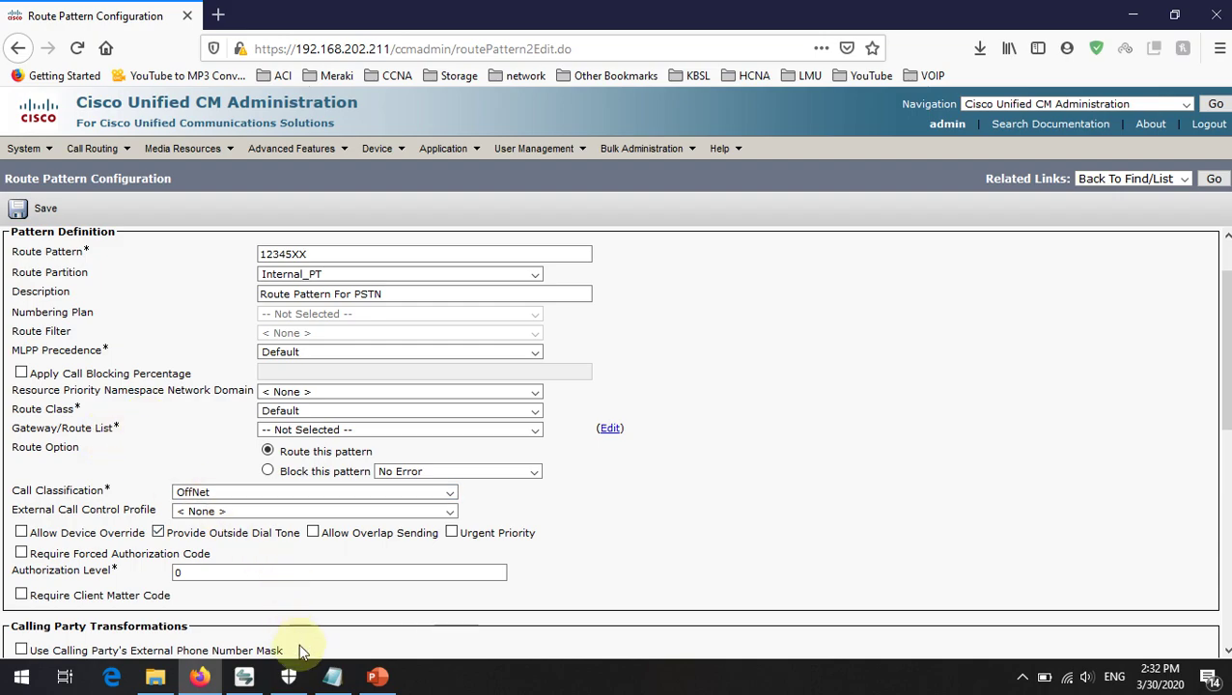
click(325, 430)
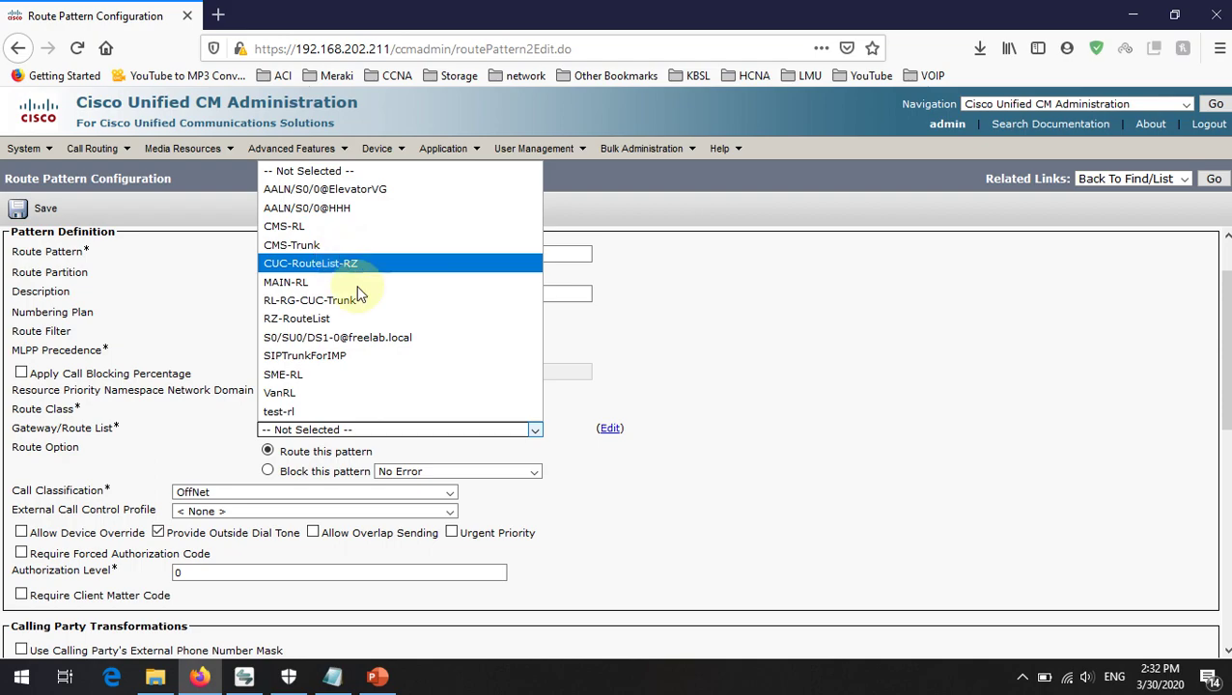
click(376, 677)
click(137, 304)
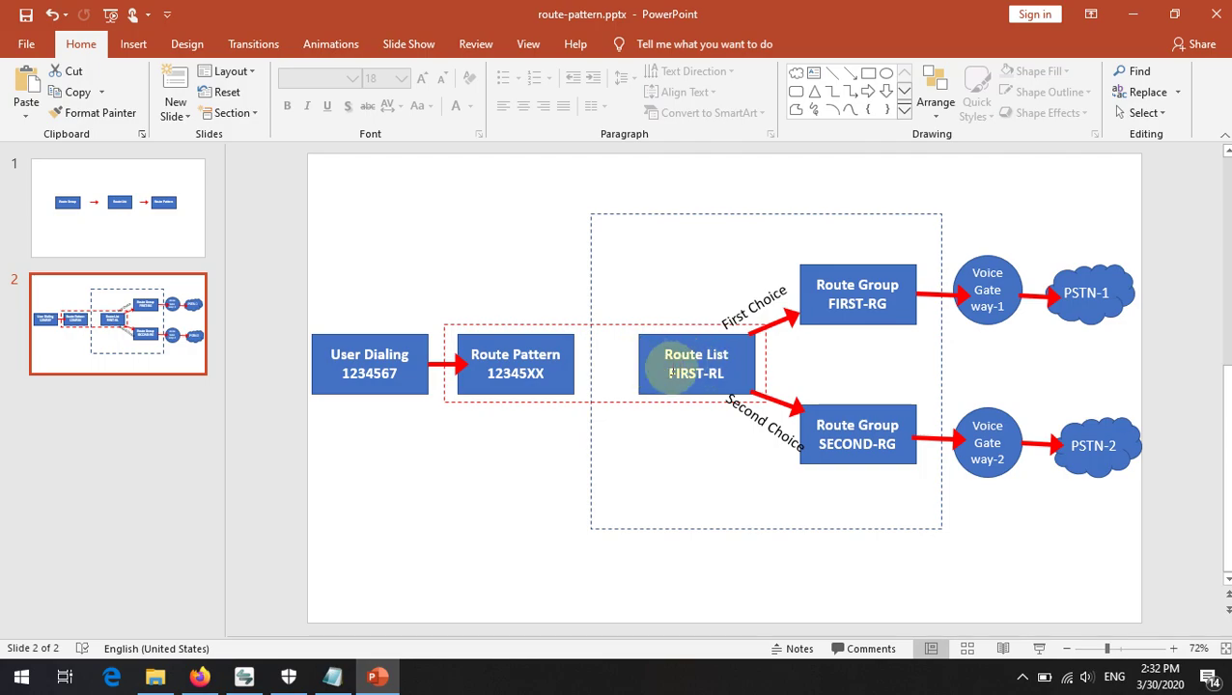
click(199, 677)
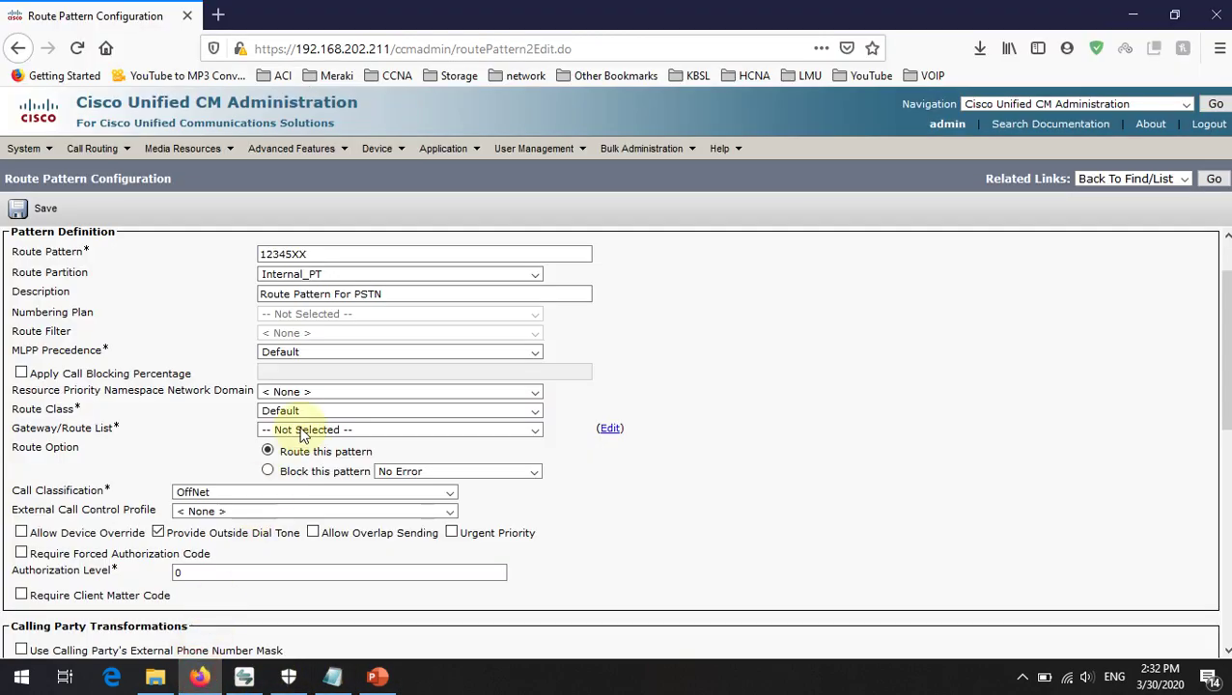
click(307, 433)
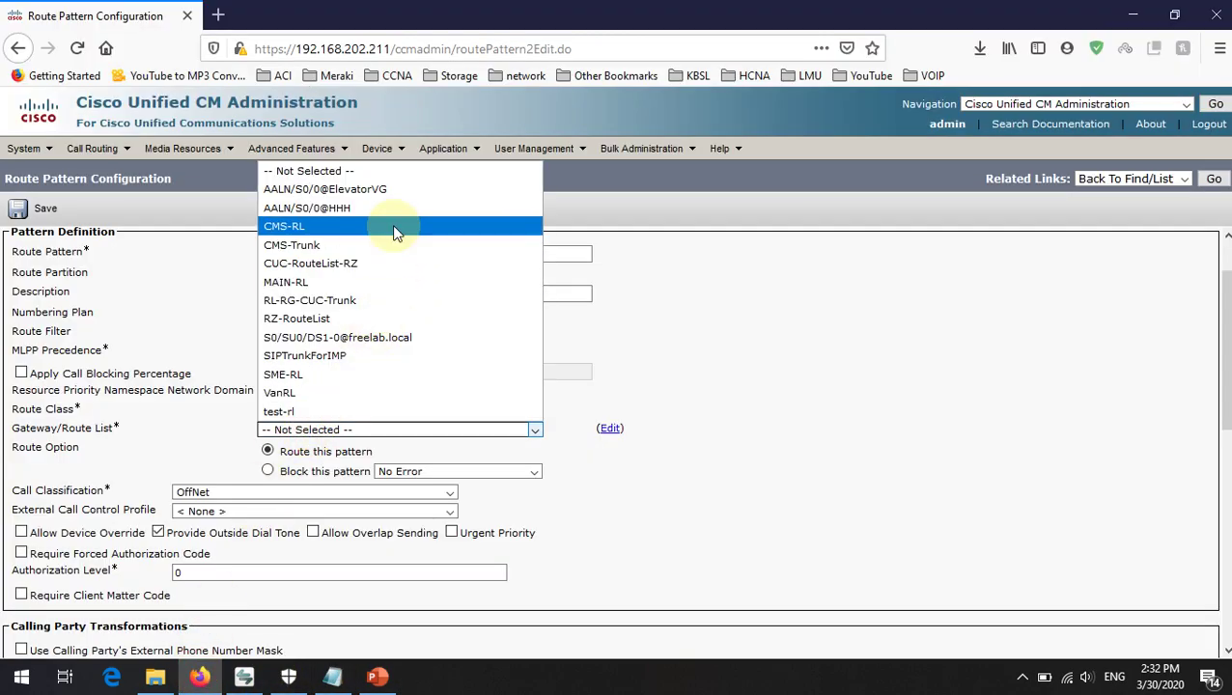
click(325, 282)
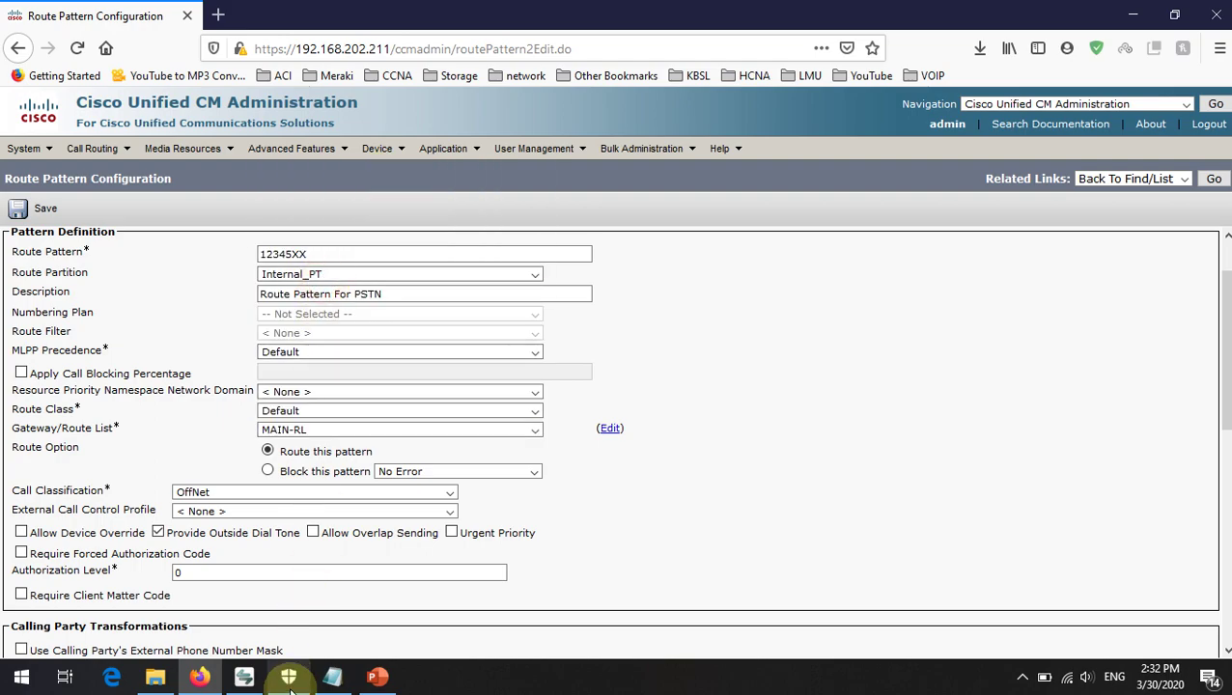
- Check the MAIN-RL entry in Notepad and the link from route pattern to route list in PowerPoint, and return to the browser
click(332, 676)
drag(276, 302, 225, 303)
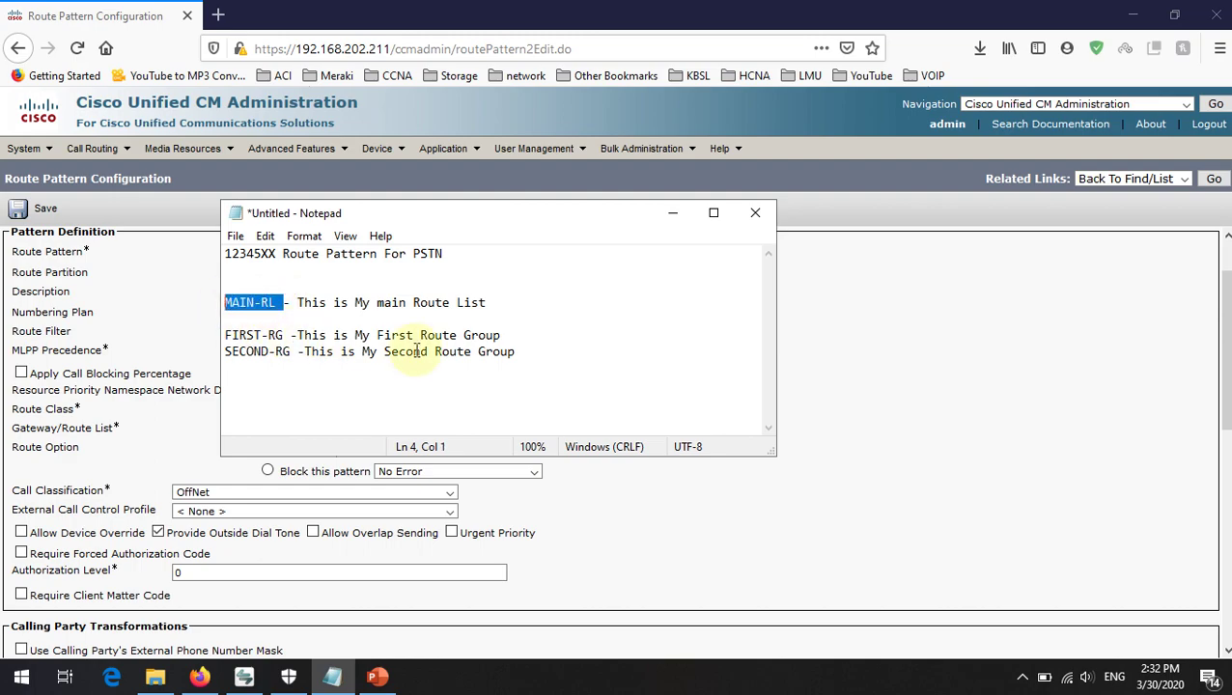
click(911, 340)
click(373, 677)
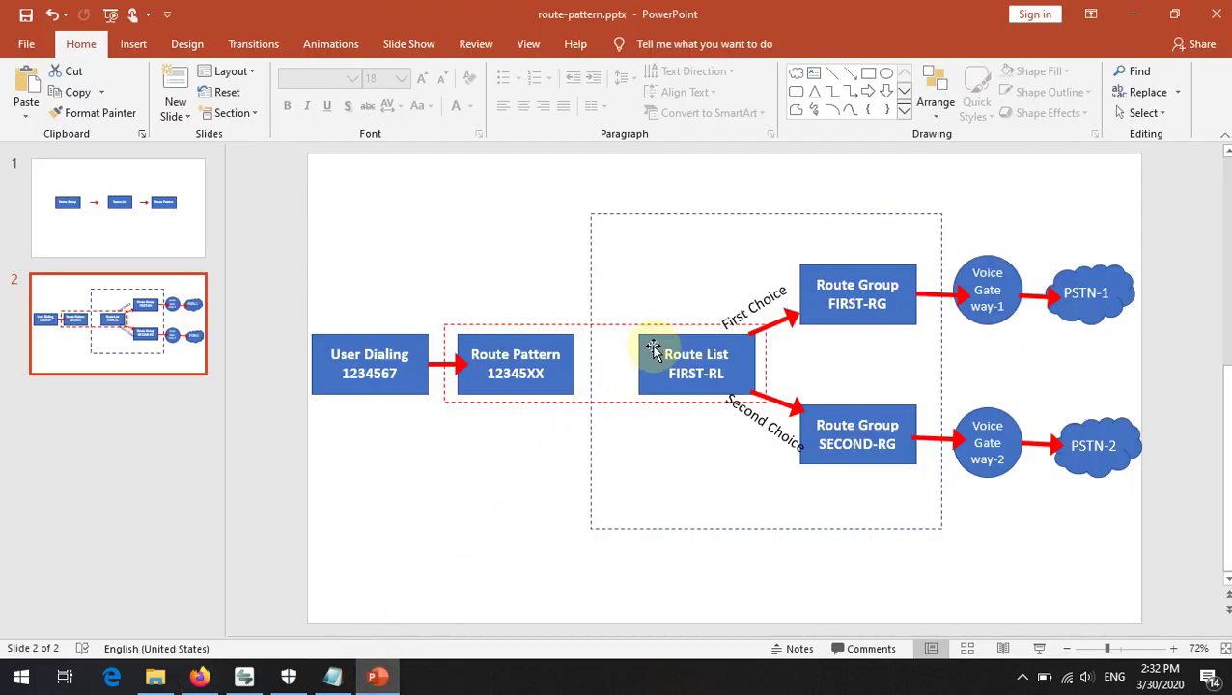
click(549, 343)
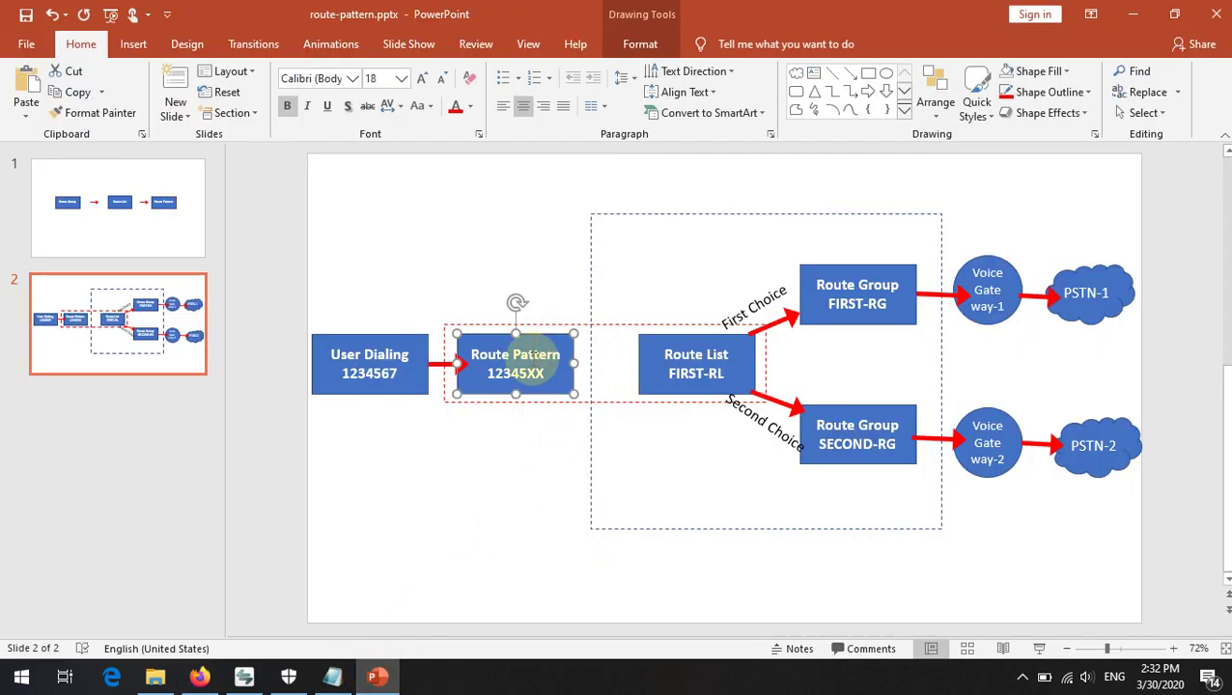
click(199, 677)
click(772, 361)
- Try the Require Forced Authorization Code option, point out its authorization level, and clear the option again
scroll(266, 438, down, 3)
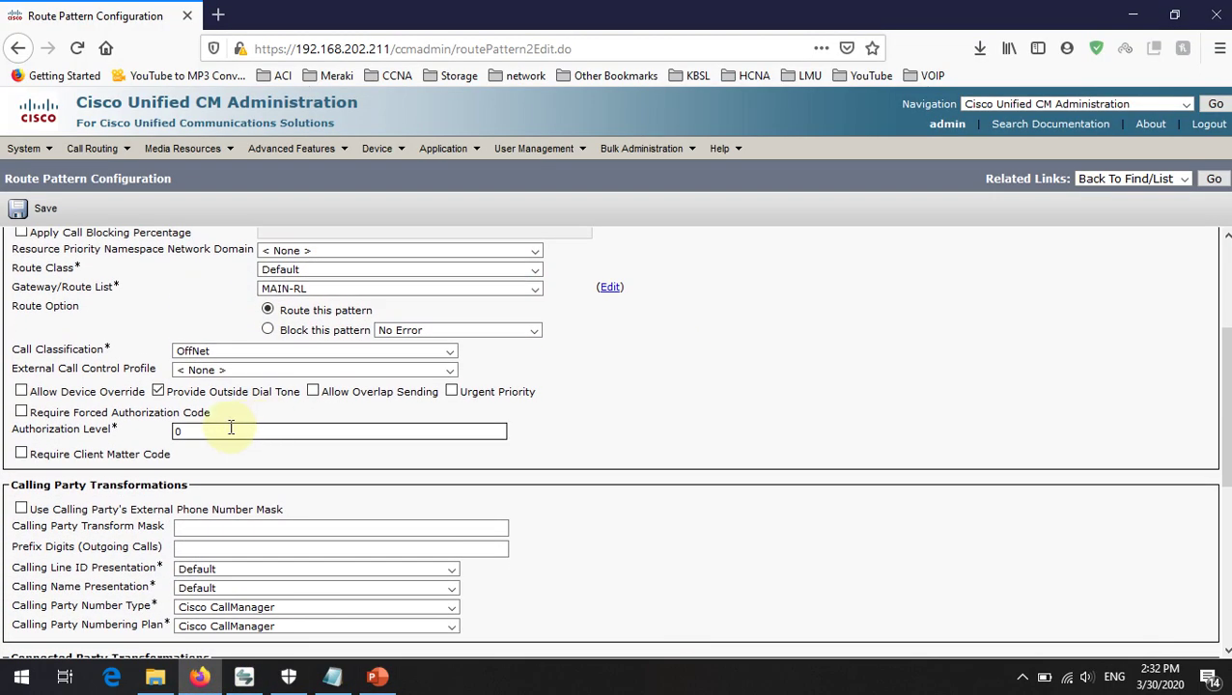
click(22, 412)
drag(192, 431, 146, 435)
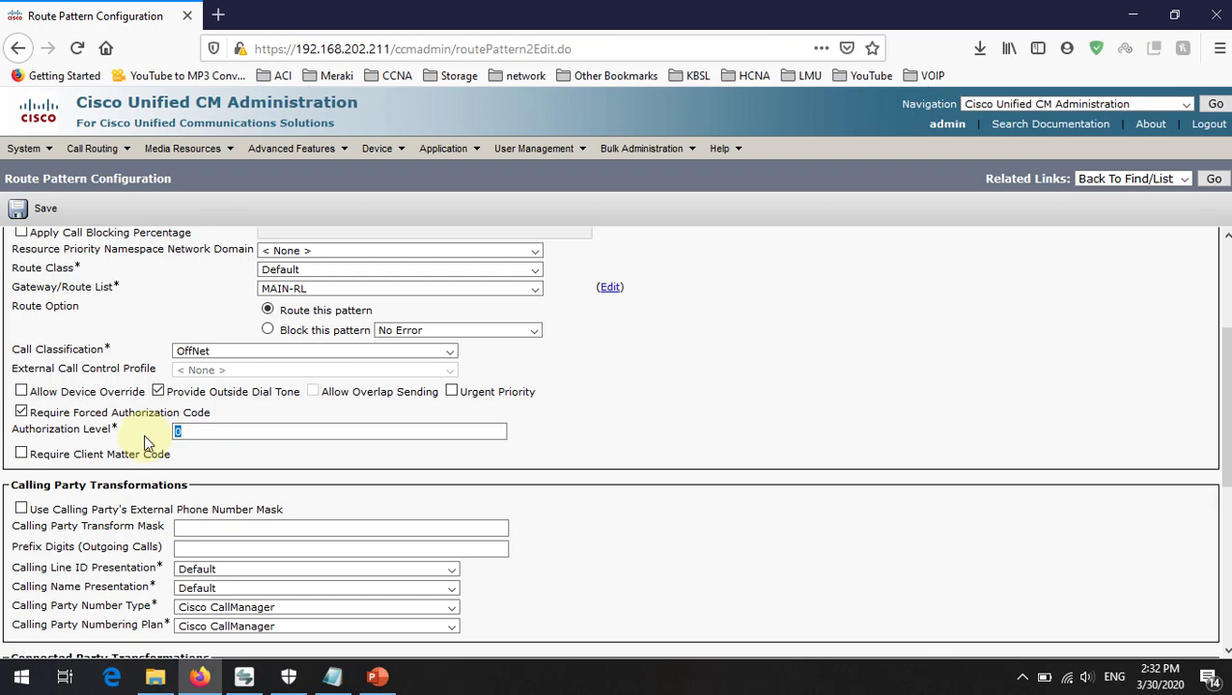
click(21, 414)
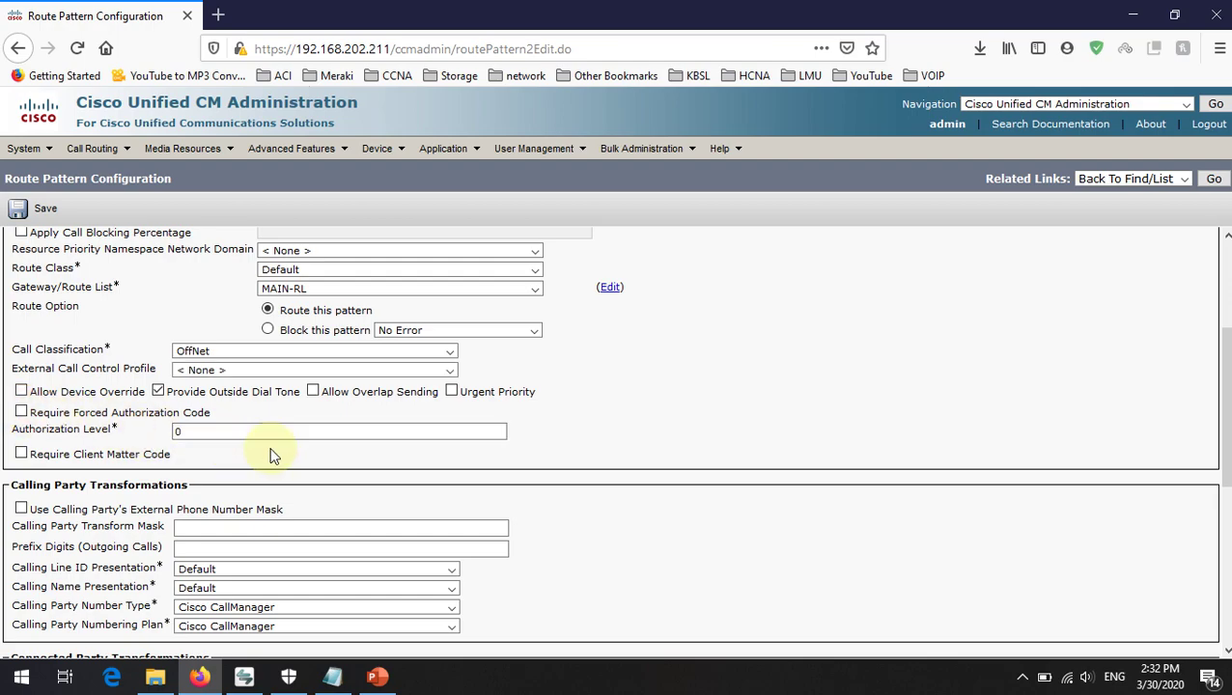
- Review the remaining route pattern settings and save the pattern, proceeding without activating the authorization code
scroll(274, 455, down, 6)
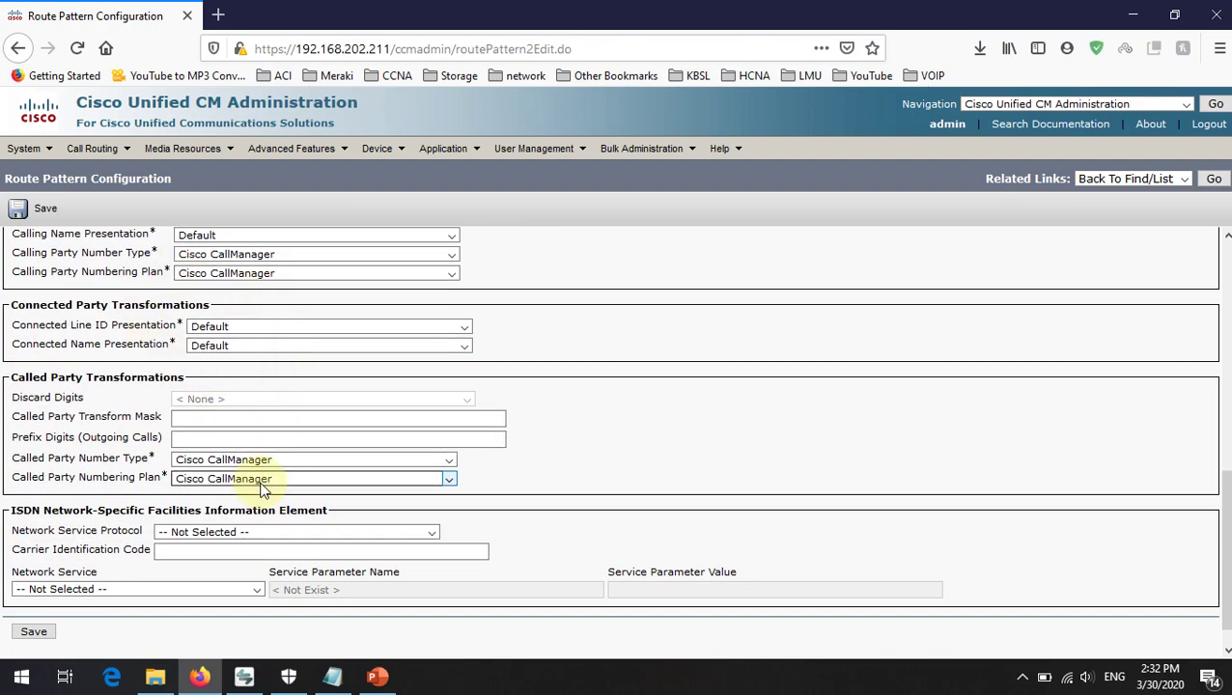
scroll(266, 485, up, 3)
scroll(268, 486, up, 7)
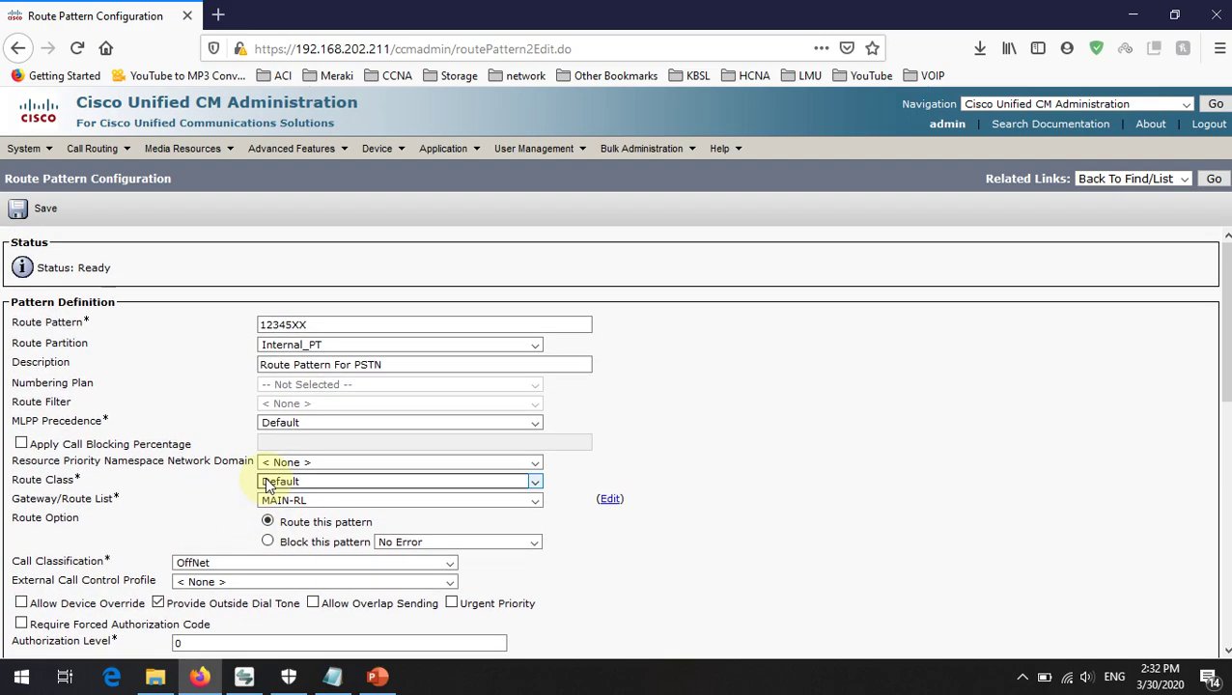
scroll(228, 436, down, 10)
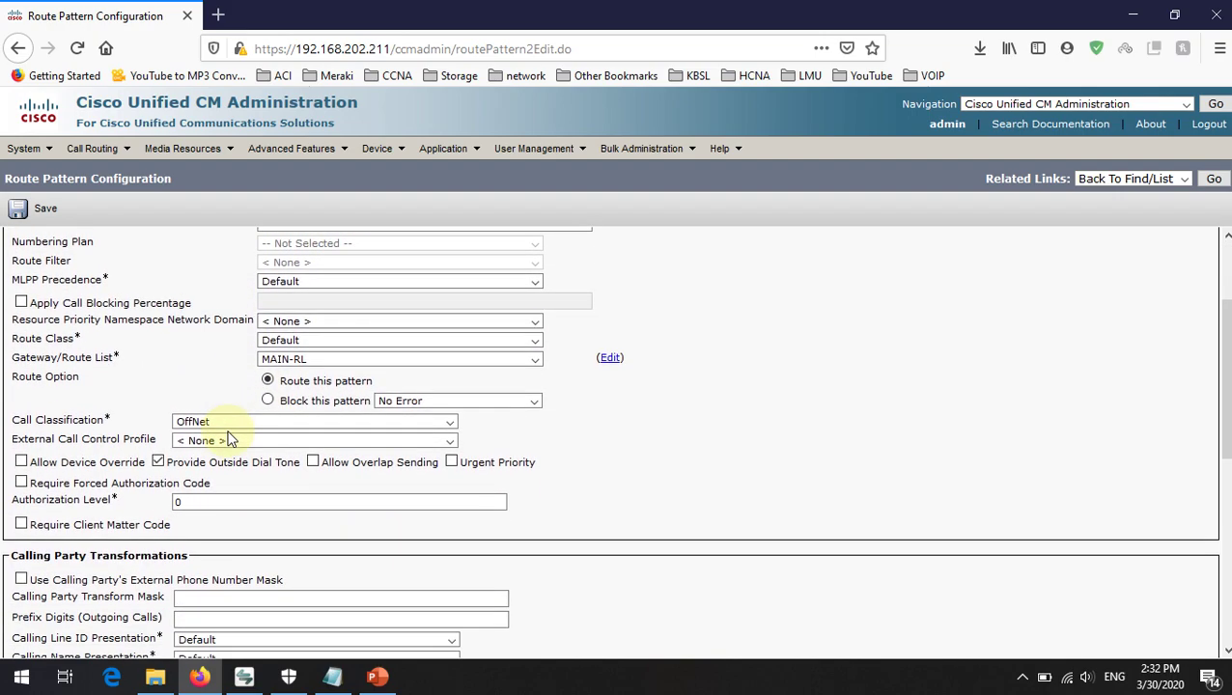
scroll(406, 458, up, 10)
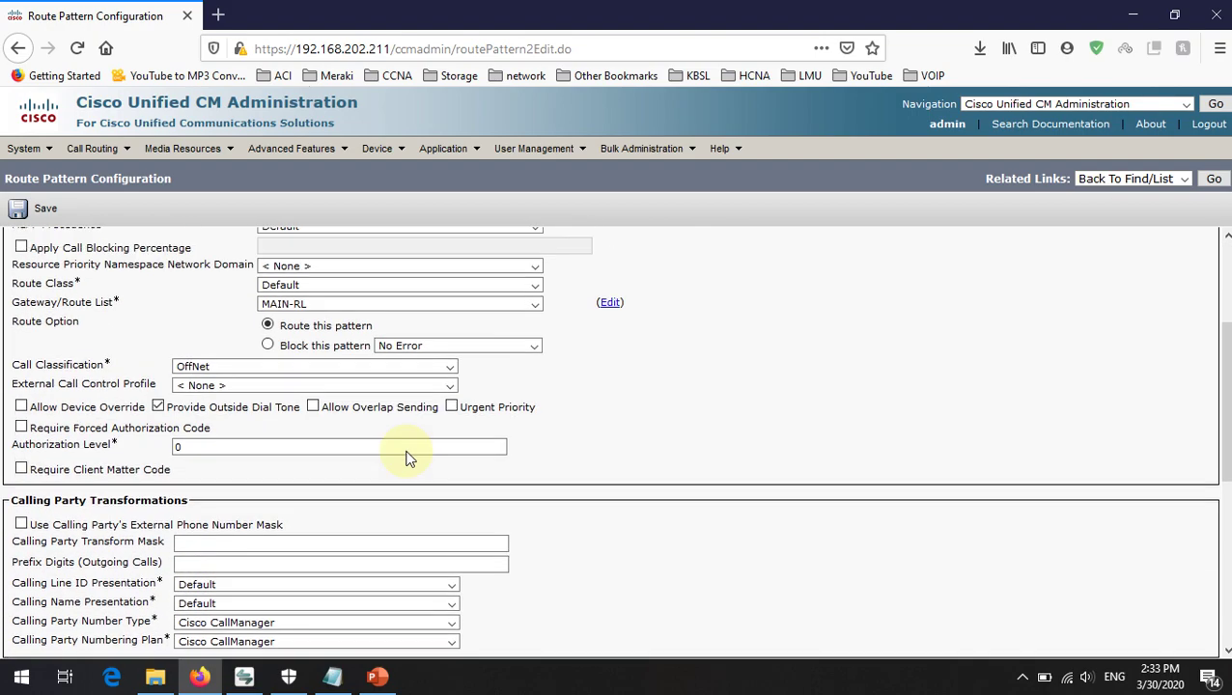
click(43, 207)
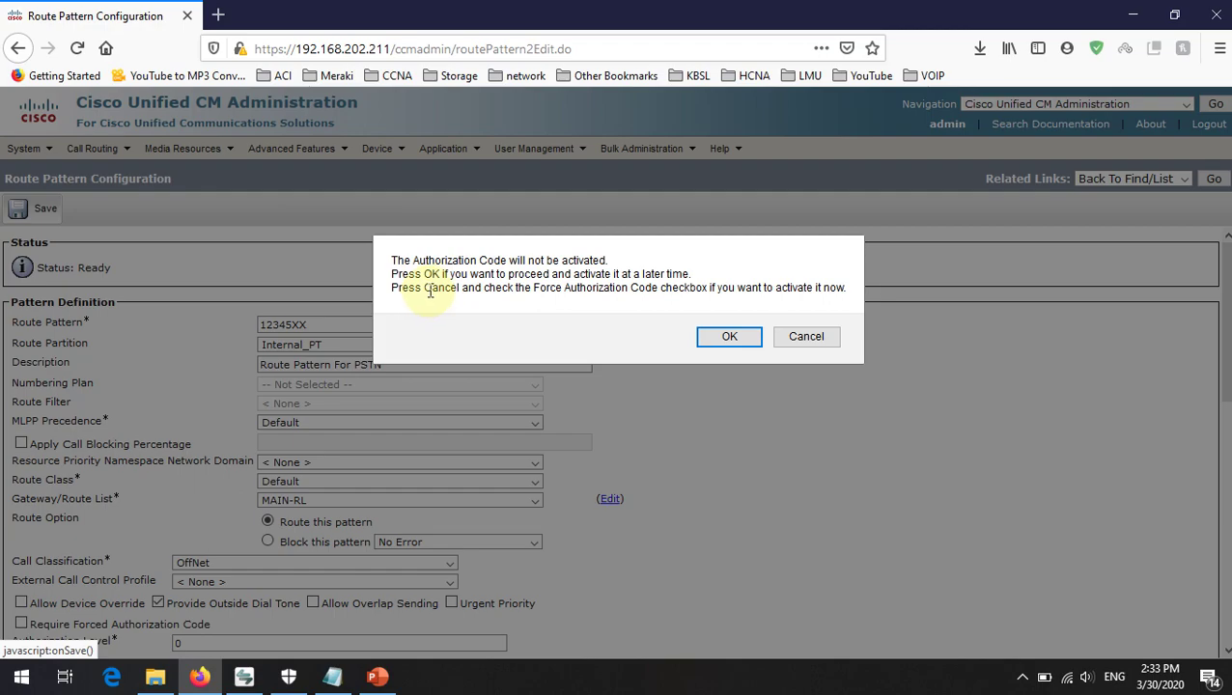
drag(442, 288, 685, 287)
click(692, 288)
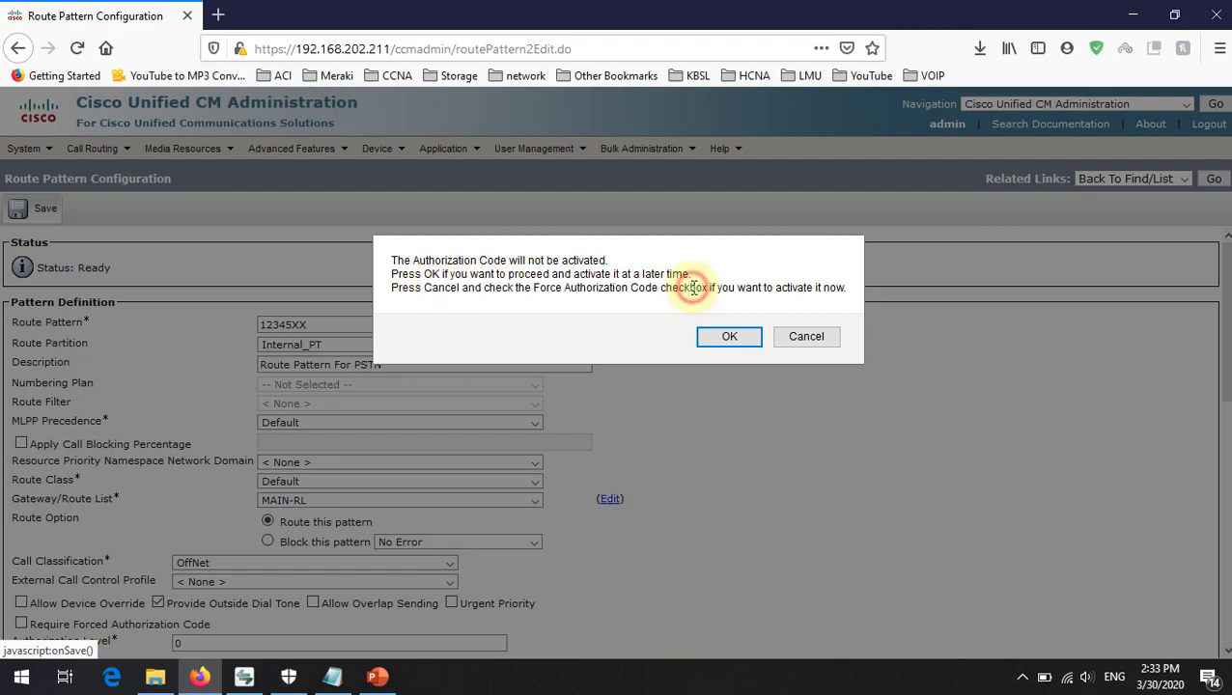
drag(532, 288, 644, 295)
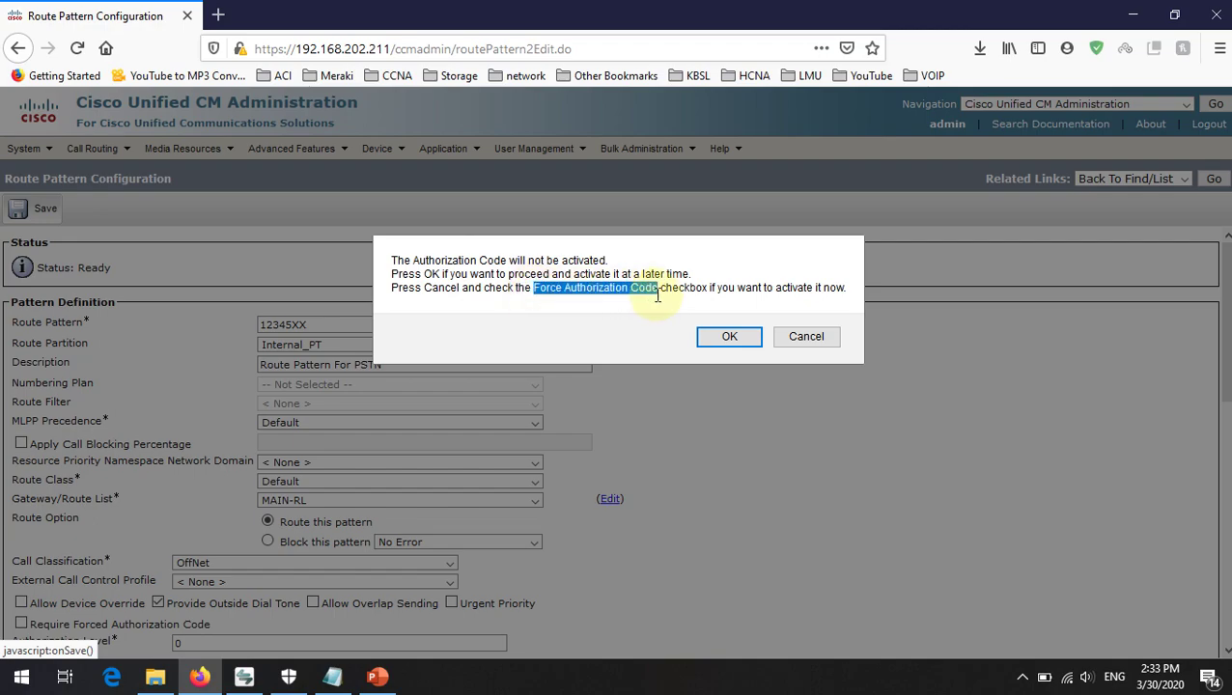
click(600, 291)
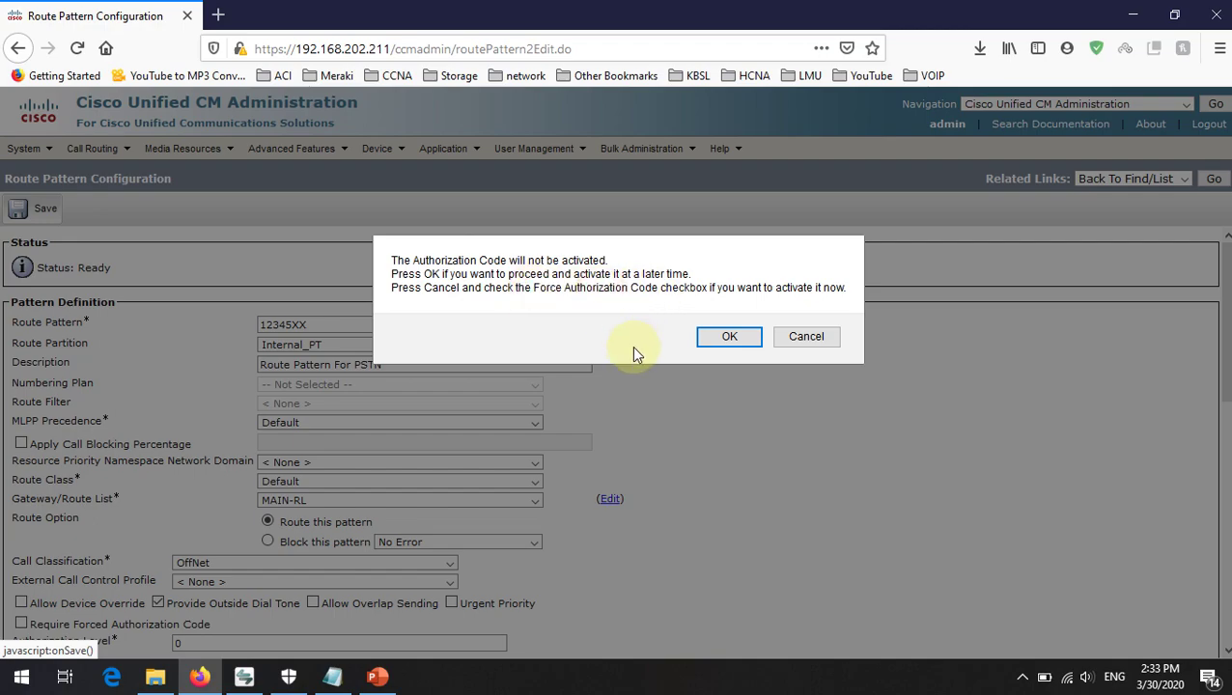
click(729, 338)
click(793, 338)
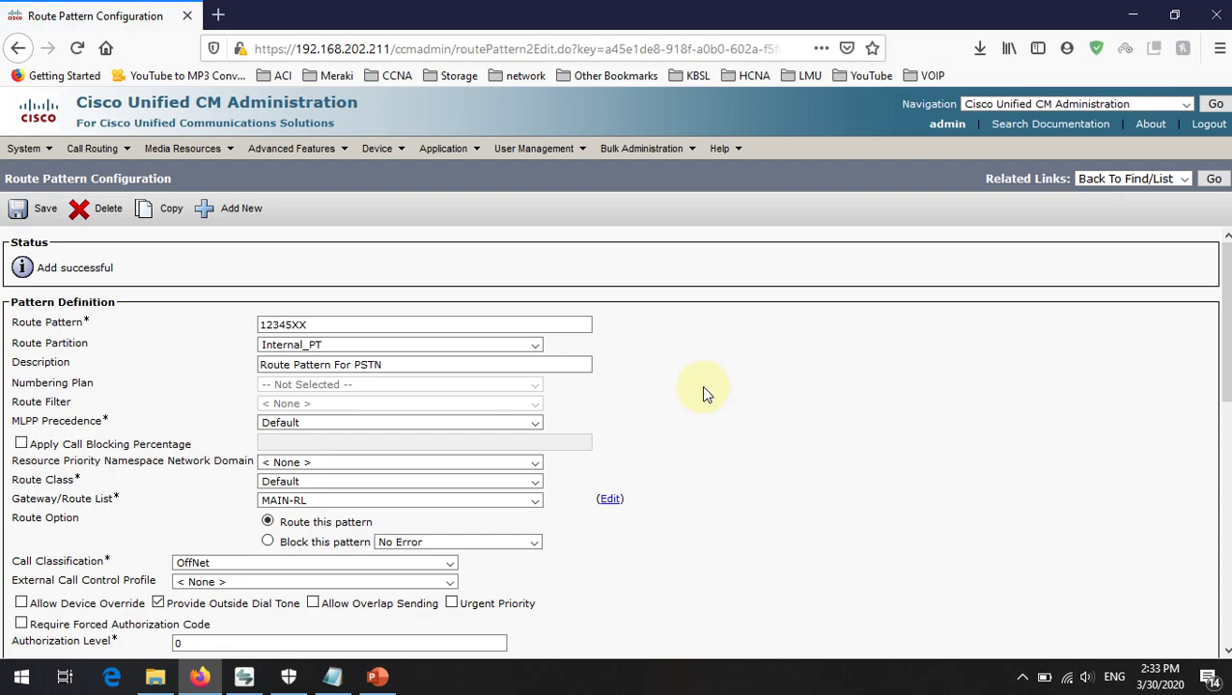
- Look over the saved route pattern, switch to PowerPoint and start the slide show on the routing diagram
scroll(659, 406, down, 3)
scroll(660, 405, up, 3)
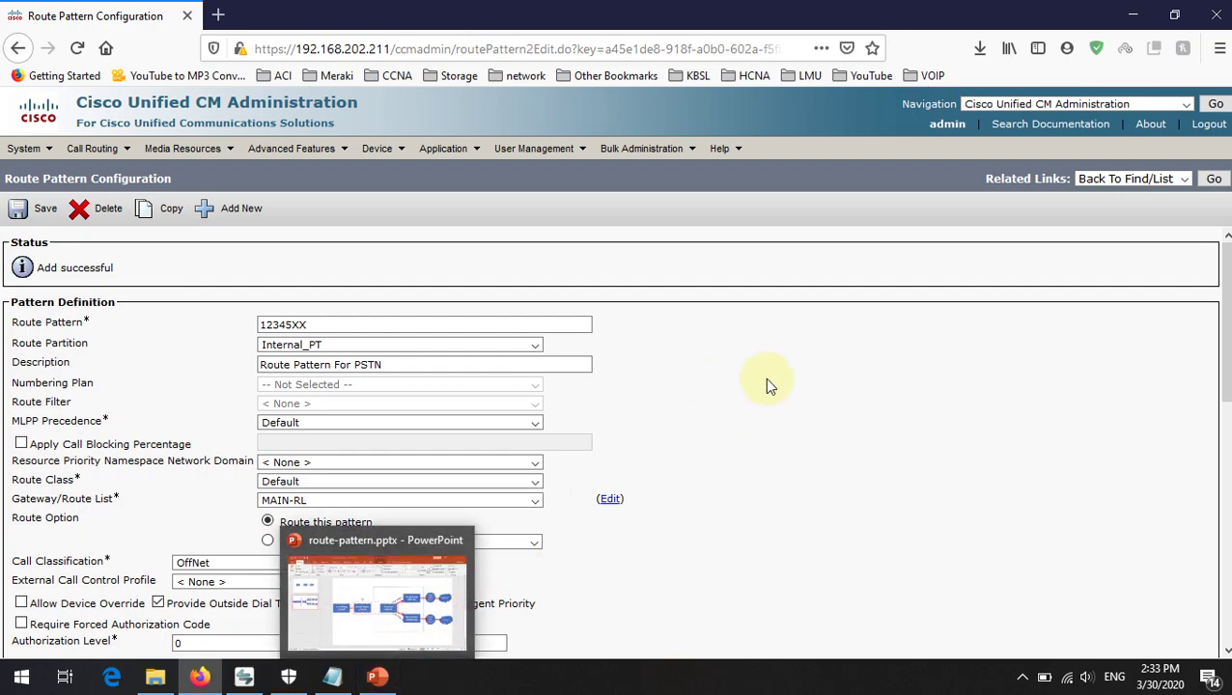
click(378, 676)
click(1039, 648)
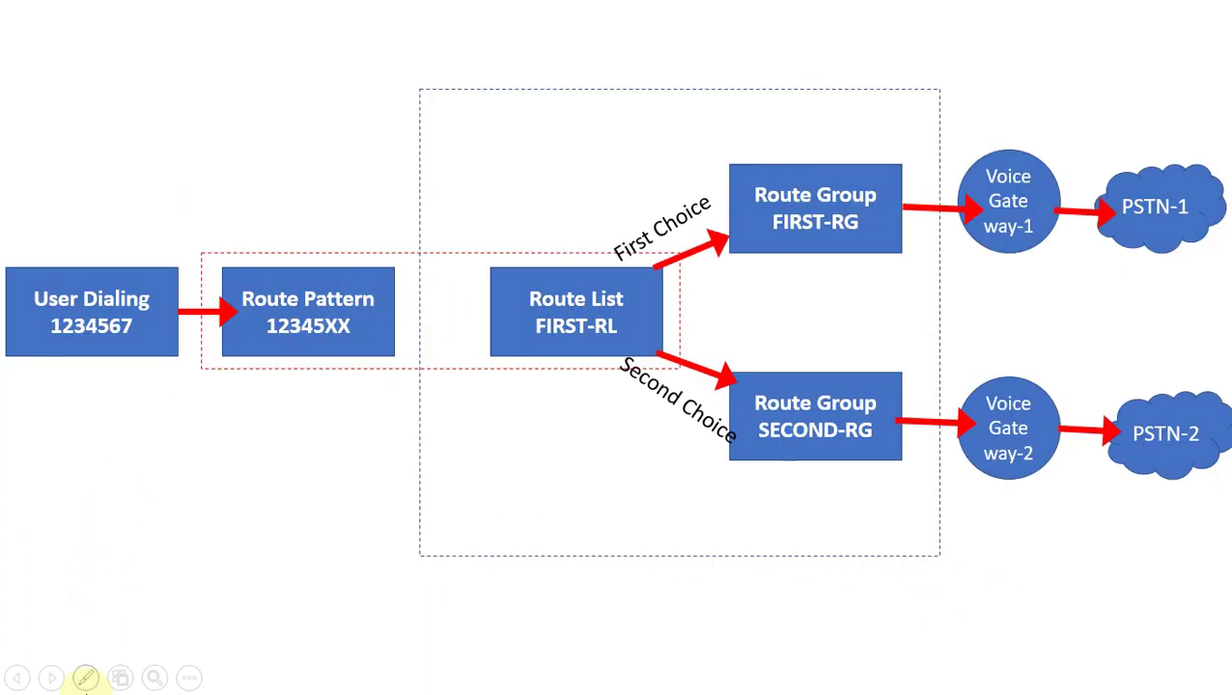
- Sketch a green phone and an arrow from User Dialing to Route Pattern, then end the slide show and discard the ink annotations
click(86, 678)
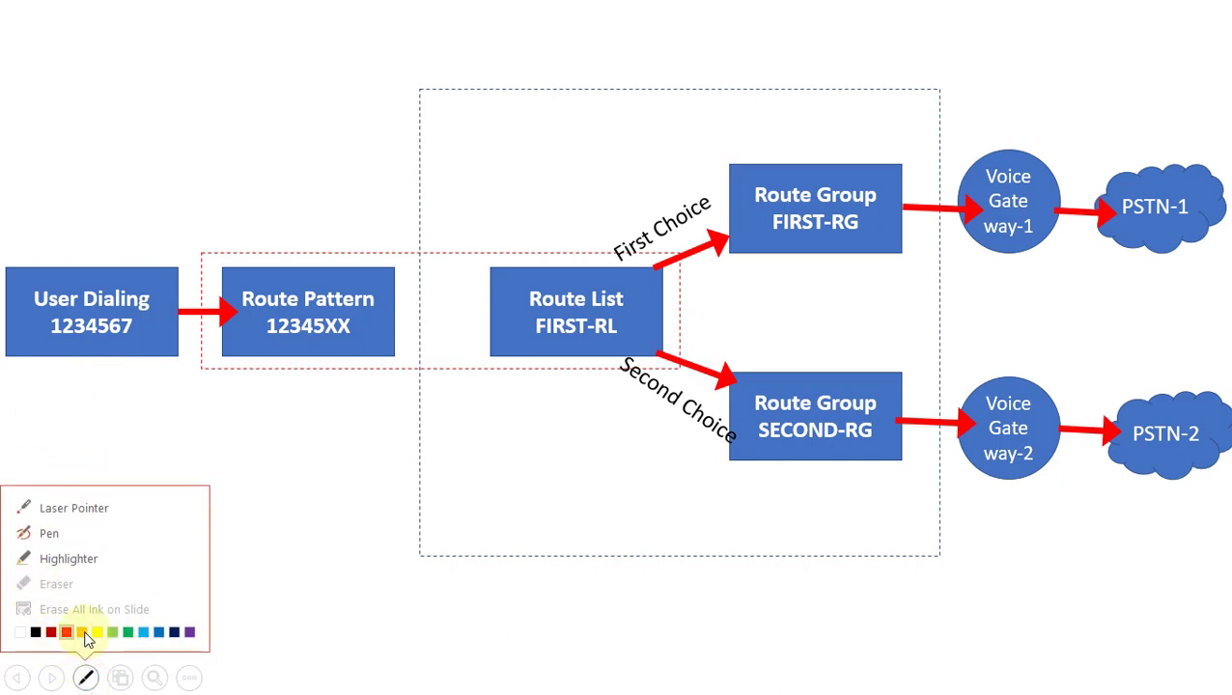
click(128, 632)
mouse_move(53, 401)
mouse_down()
mouse_move(77, 426)
mouse_move(55, 413)
mouse_move(71, 356)
mouse_up()
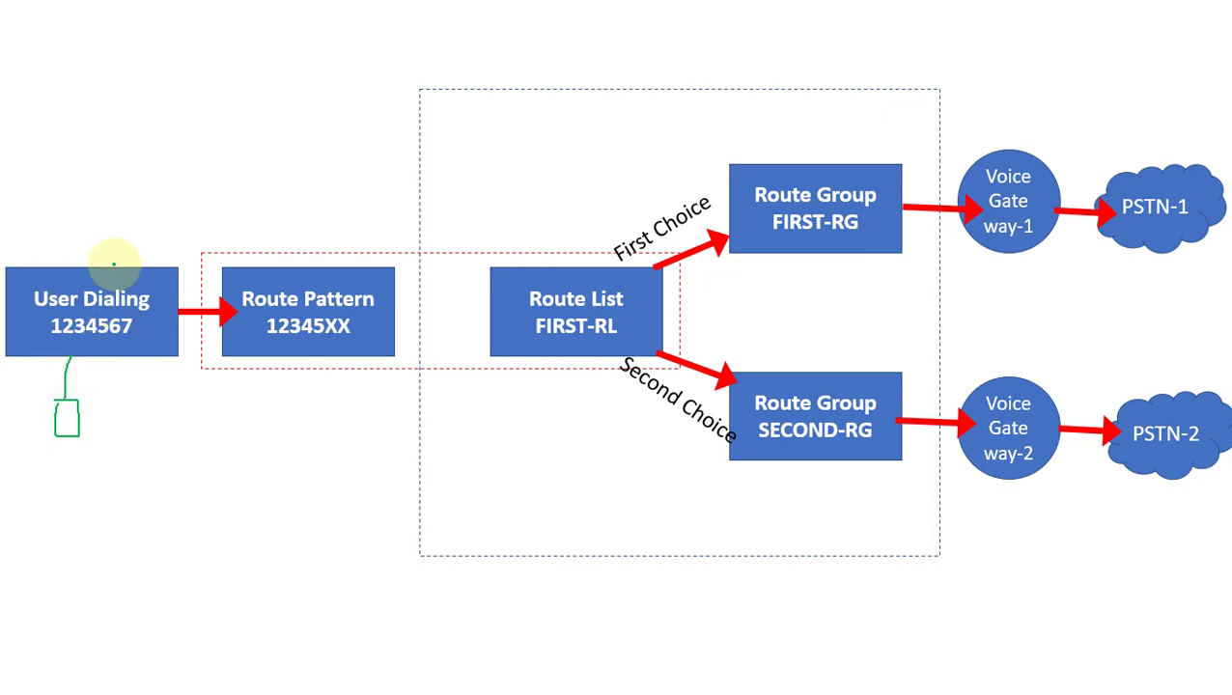
mouse_move(107, 267)
mouse_down()
mouse_move(270, 209)
mouse_move(289, 230)
mouse_move(334, 232)
mouse_up()
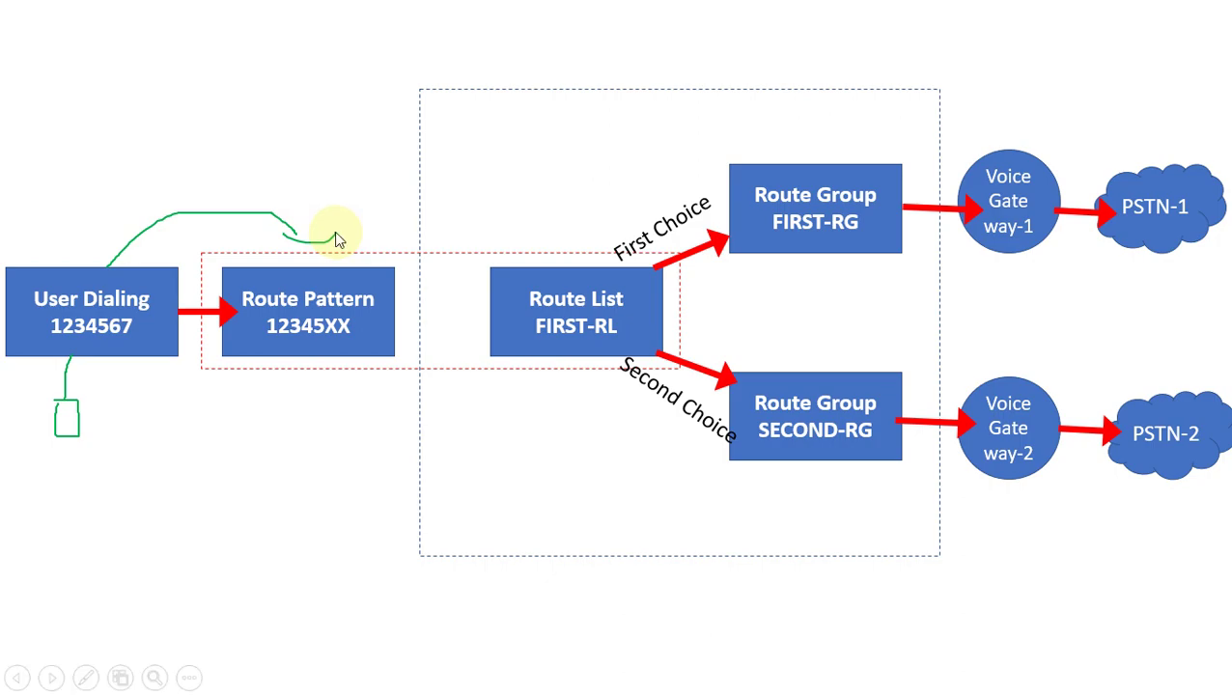
right_click(444, 570)
click(500, 548)
click(665, 396)
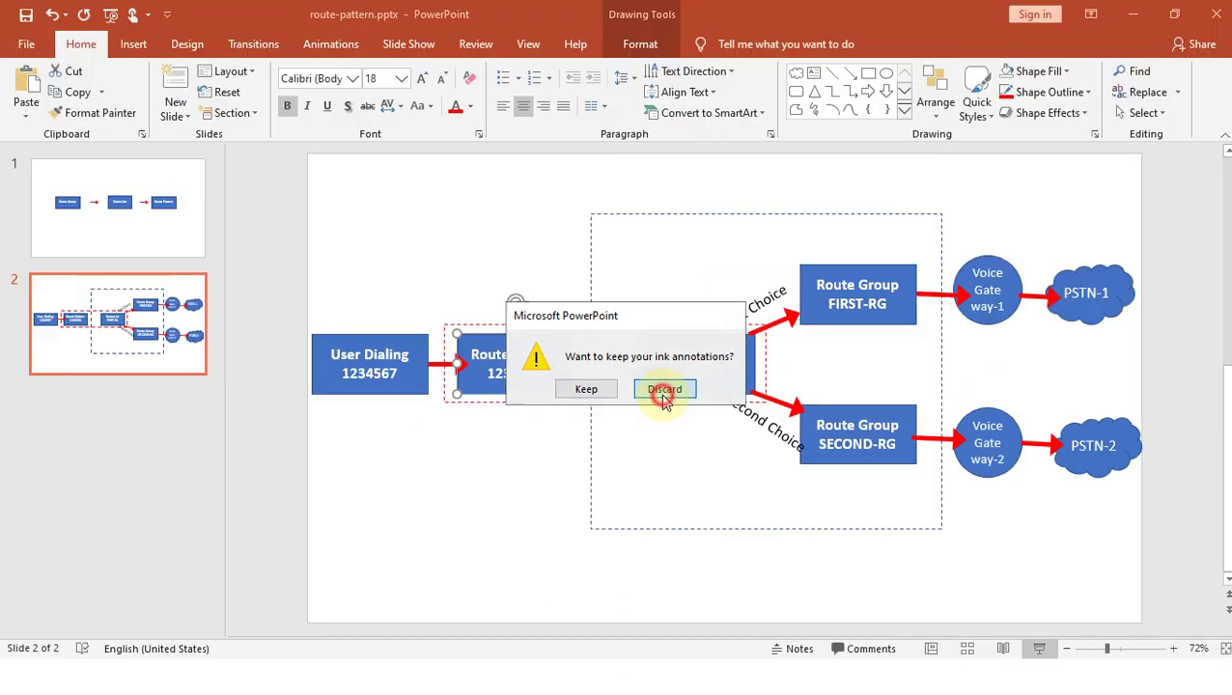
- Switch to the browser and check the 12345XX route pattern and its assigned route list
click(199, 676)
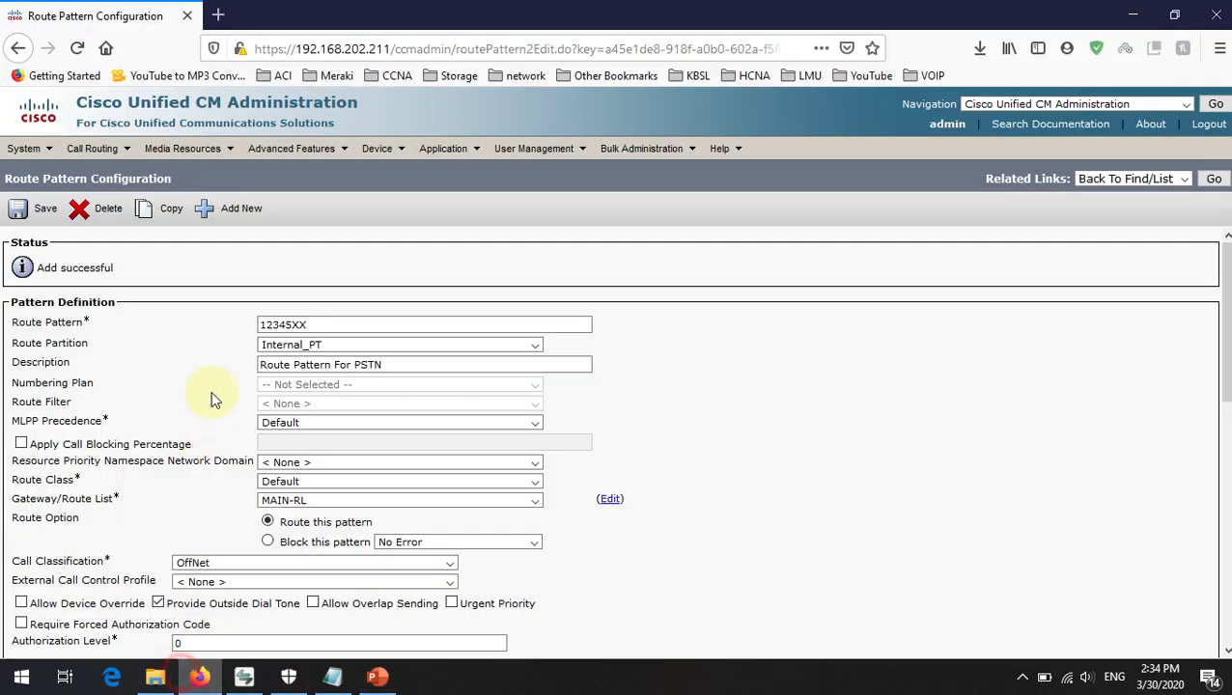
double_click(339, 323)
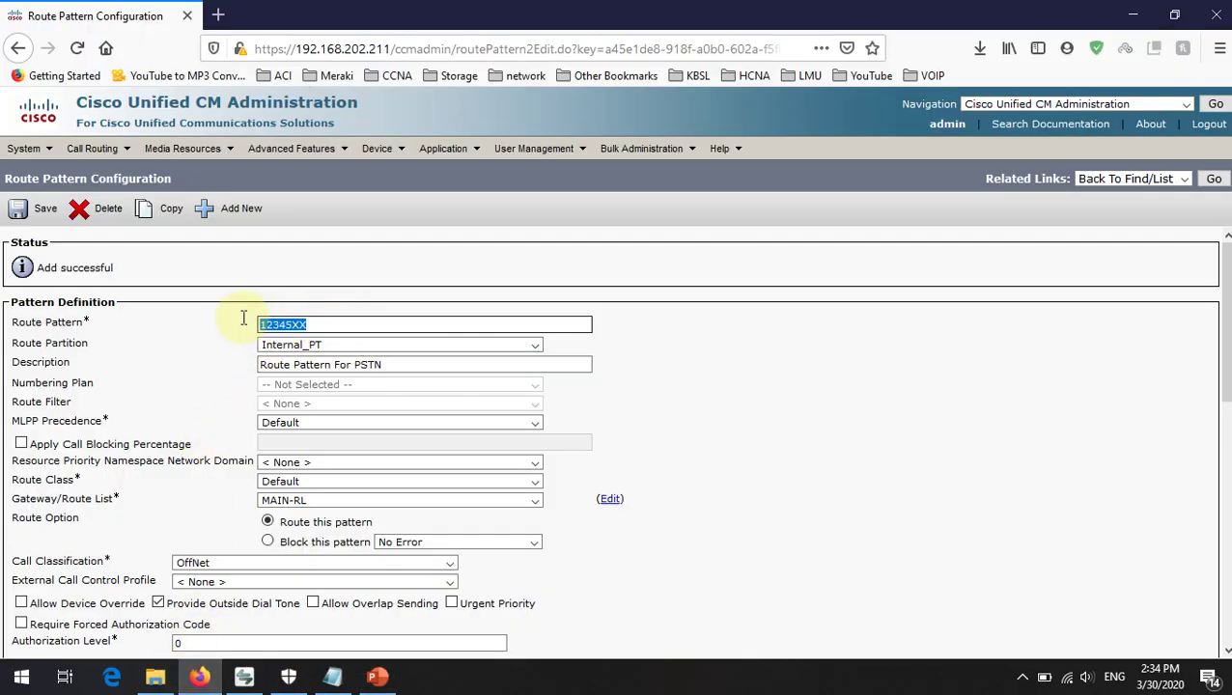
scroll(238, 314, down, 1)
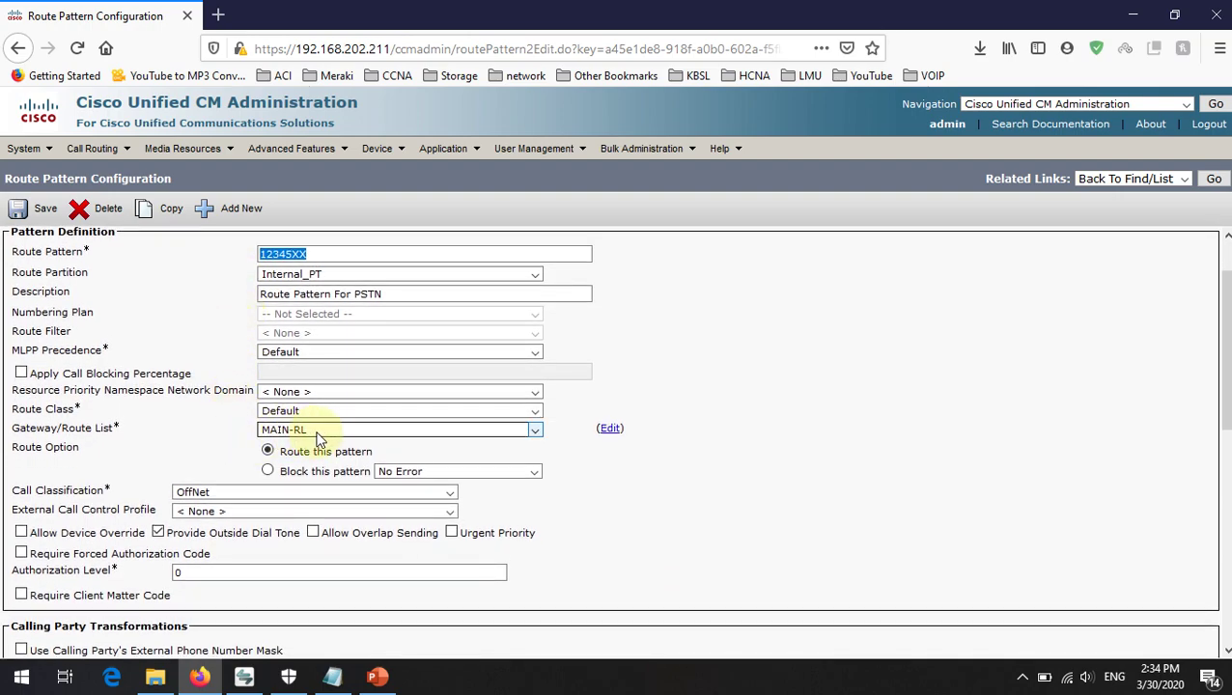
- Start the PowerPoint slide show and draw a green phone below User Dialing, with arrows on to Route Pattern and Route List
click(376, 676)
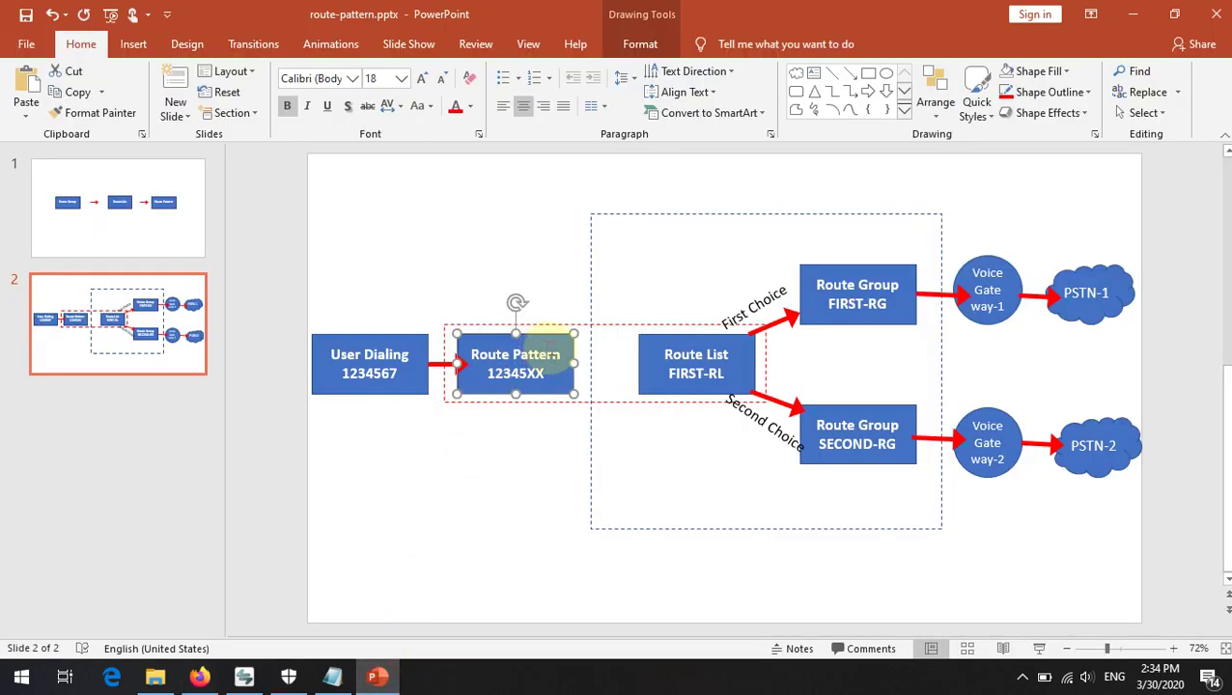
click(1040, 648)
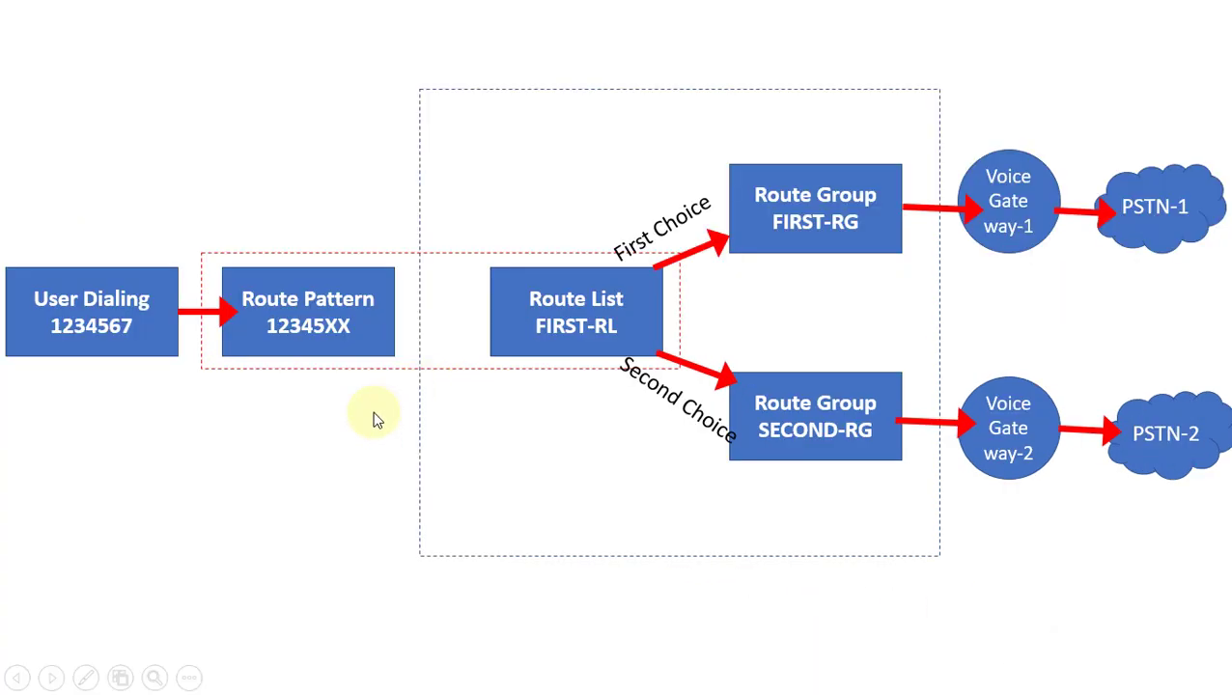
click(87, 678)
click(121, 633)
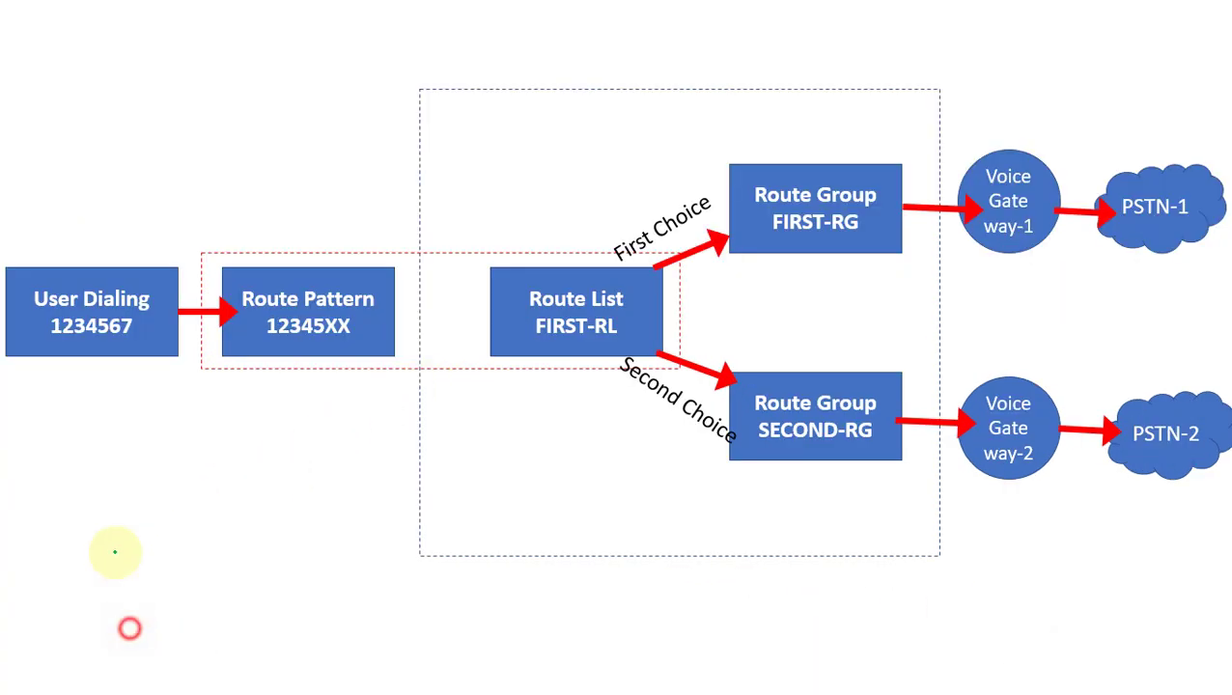
mouse_move(97, 424)
mouse_down()
mouse_move(63, 460)
mouse_move(76, 425)
mouse_move(65, 359)
mouse_up()
mouse_move(72, 261)
mouse_down()
mouse_move(165, 206)
mouse_move(309, 254)
mouse_move(314, 231)
mouse_up()
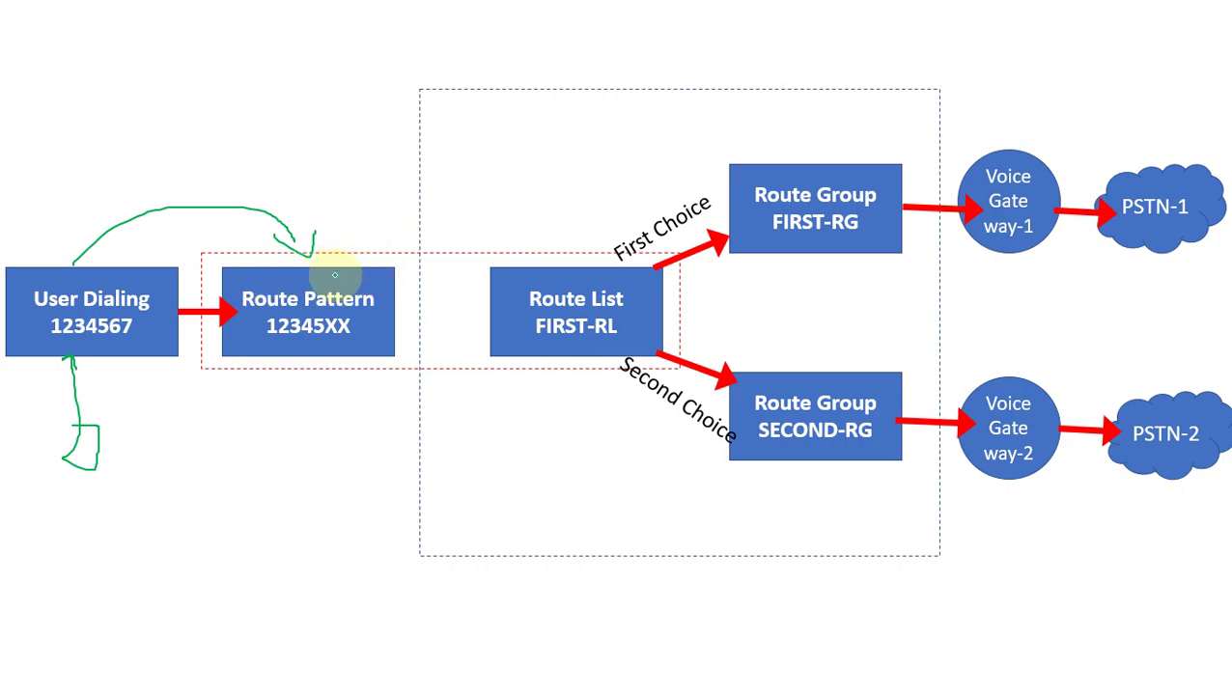
mouse_move(328, 268)
mouse_down()
mouse_move(341, 220)
mouse_move(479, 206)
mouse_move(532, 244)
mouse_move(549, 237)
mouse_up()
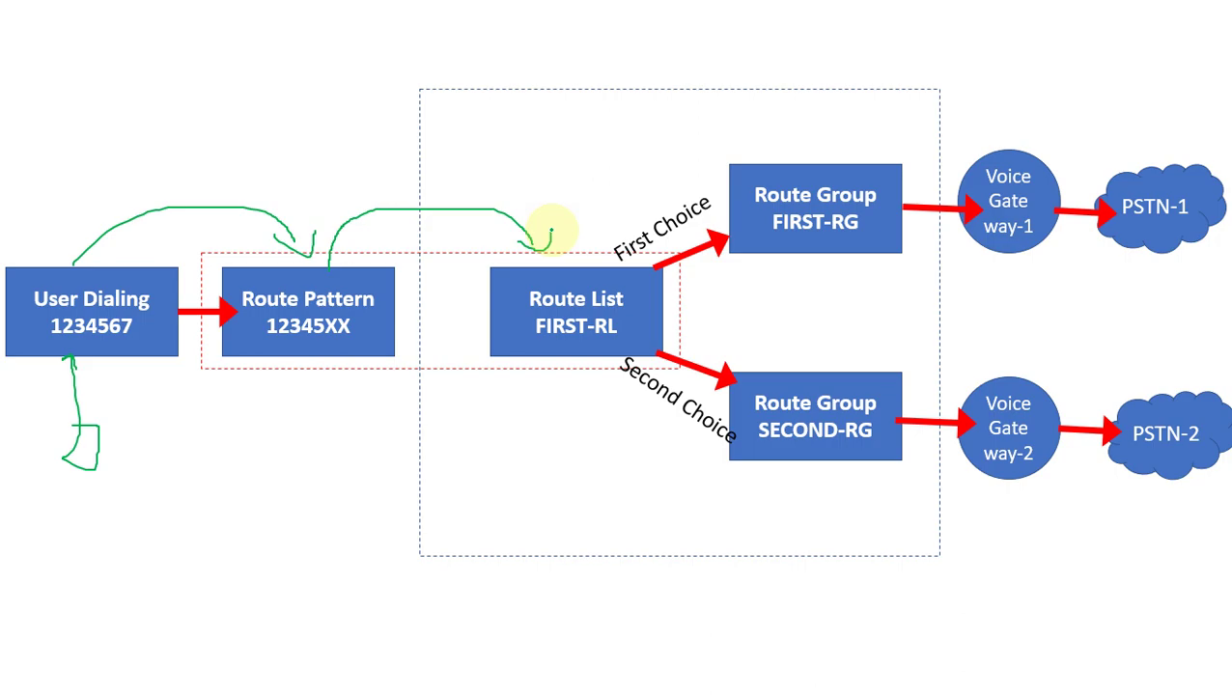
- Strike out FIRST in the route list name, draw arrows to both route groups, and end the show keeping the ink annotations
drag(539, 328, 539, 328)
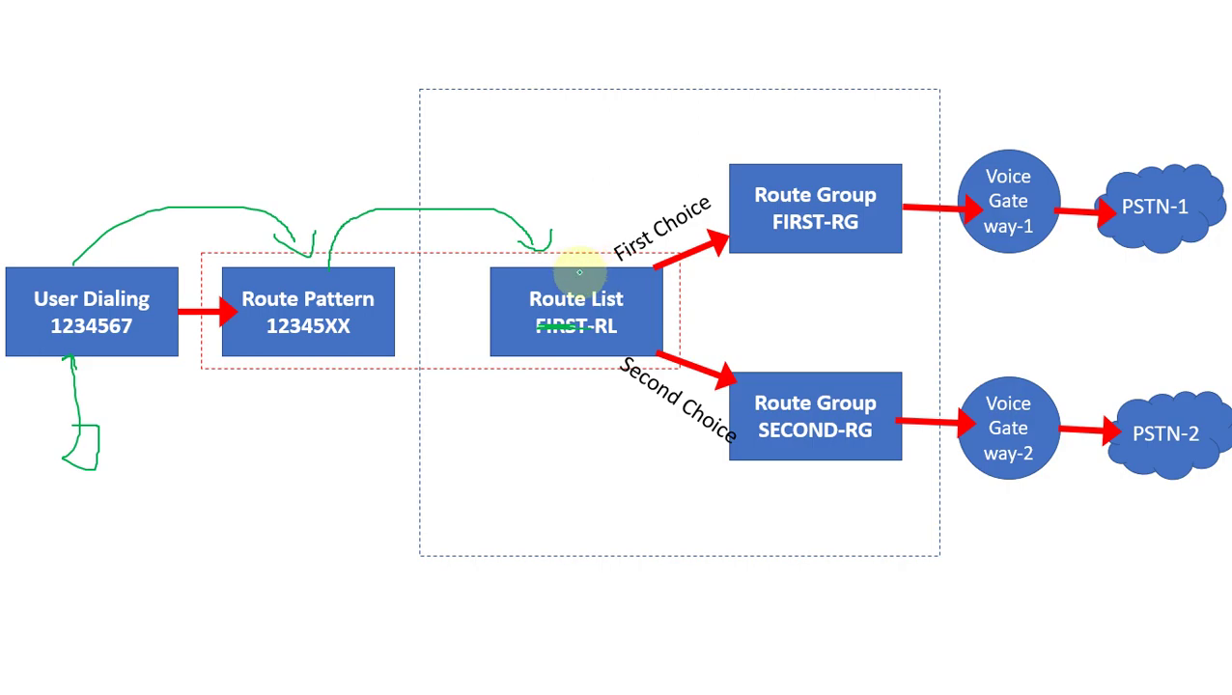
mouse_move(589, 269)
mouse_down()
mouse_move(665, 118)
mouse_move(717, 116)
mouse_move(717, 127)
mouse_up()
mouse_move(553, 363)
mouse_down()
mouse_move(710, 467)
mouse_move(718, 457)
mouse_move(691, 480)
mouse_up()
right_click(612, 594)
click(662, 581)
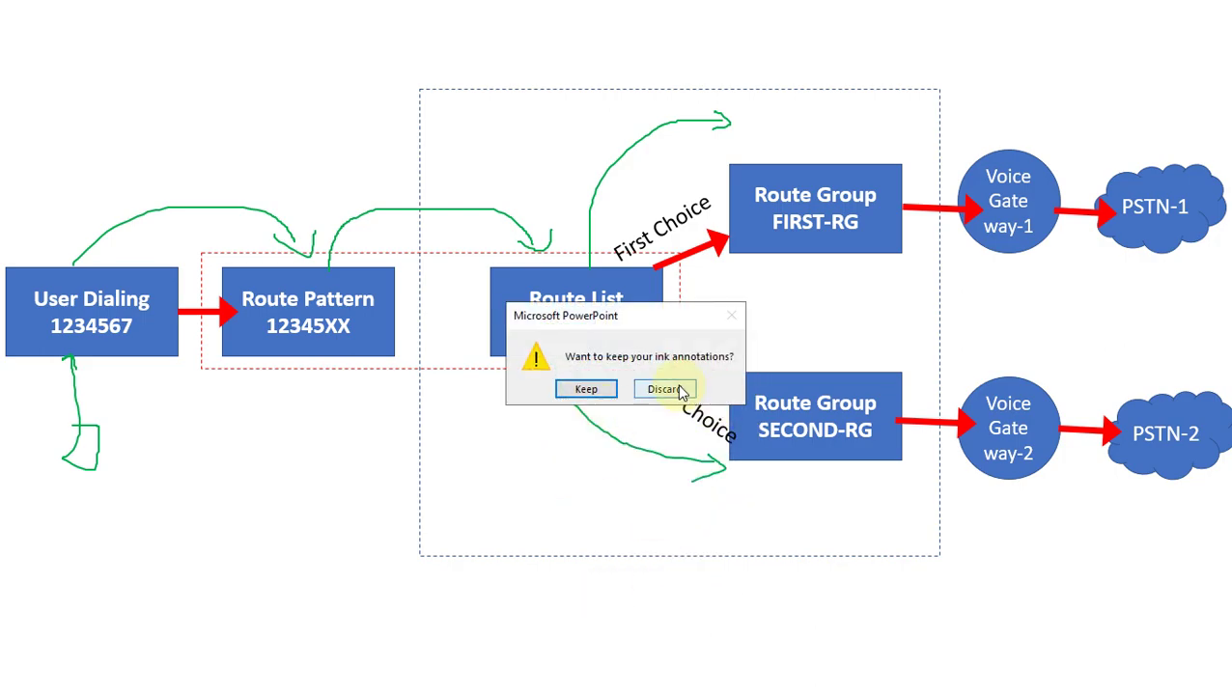
click(586, 389)
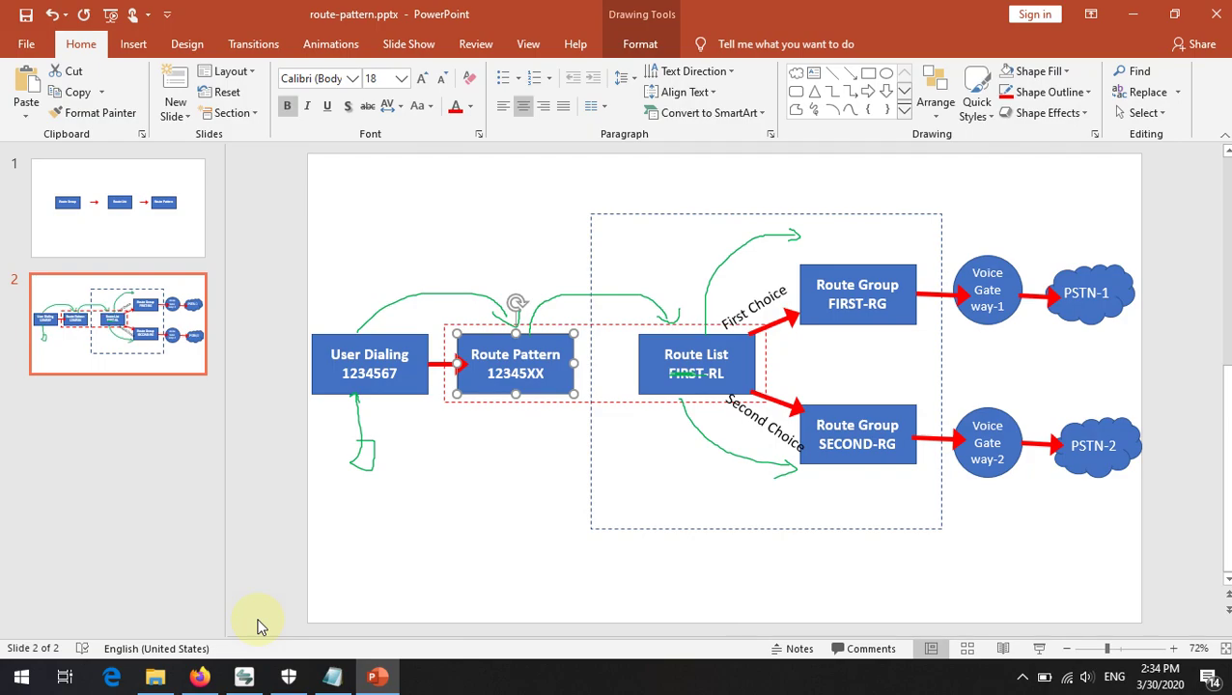
- In the browser, list all route lists and open MAIN-RL to check its selected route groups against the PowerPoint diagram
click(199, 677)
click(90, 147)
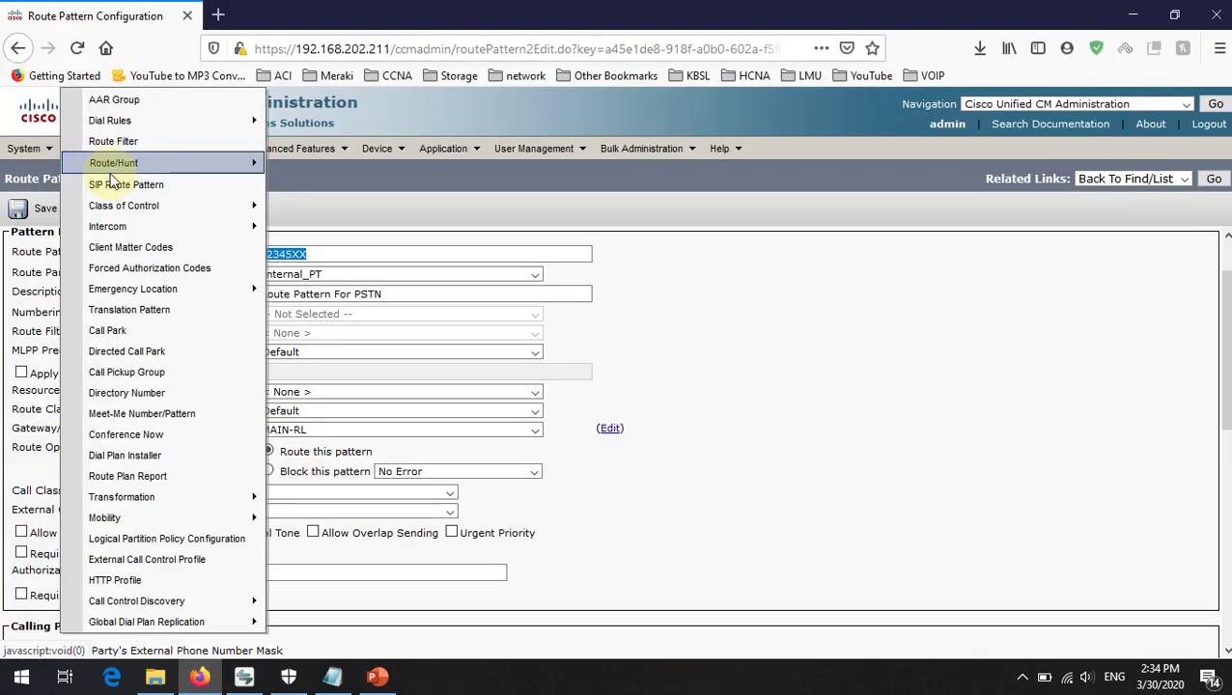
mouse_move(162, 162)
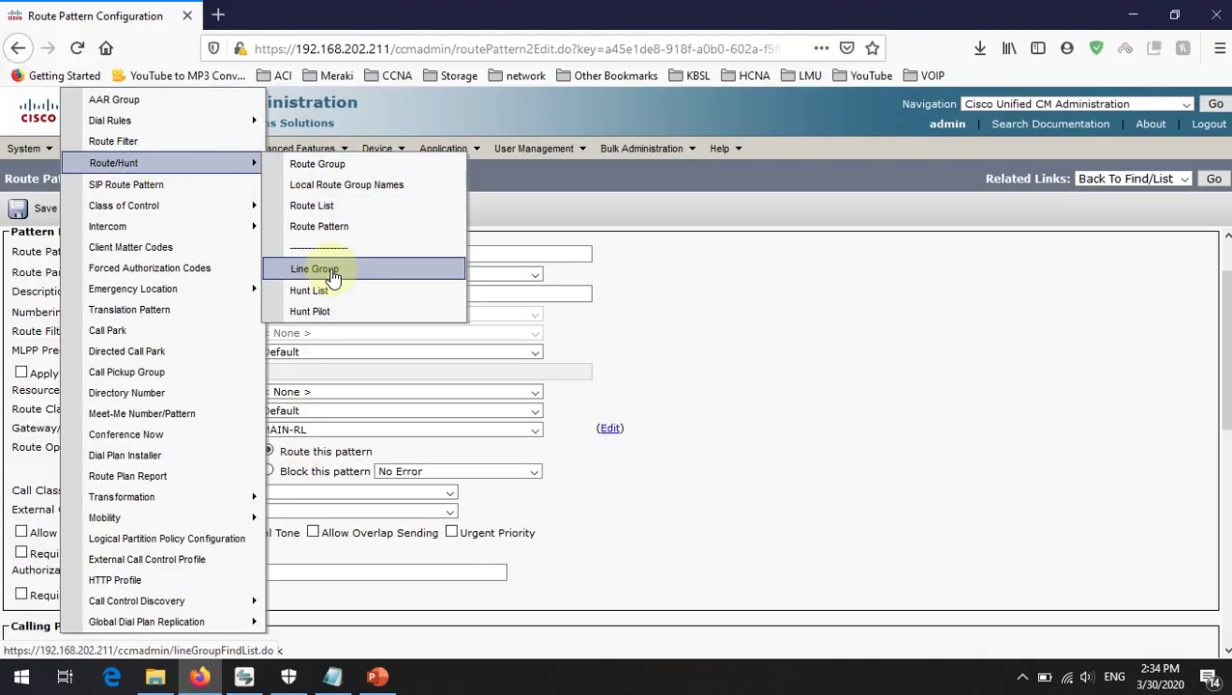
click(343, 208)
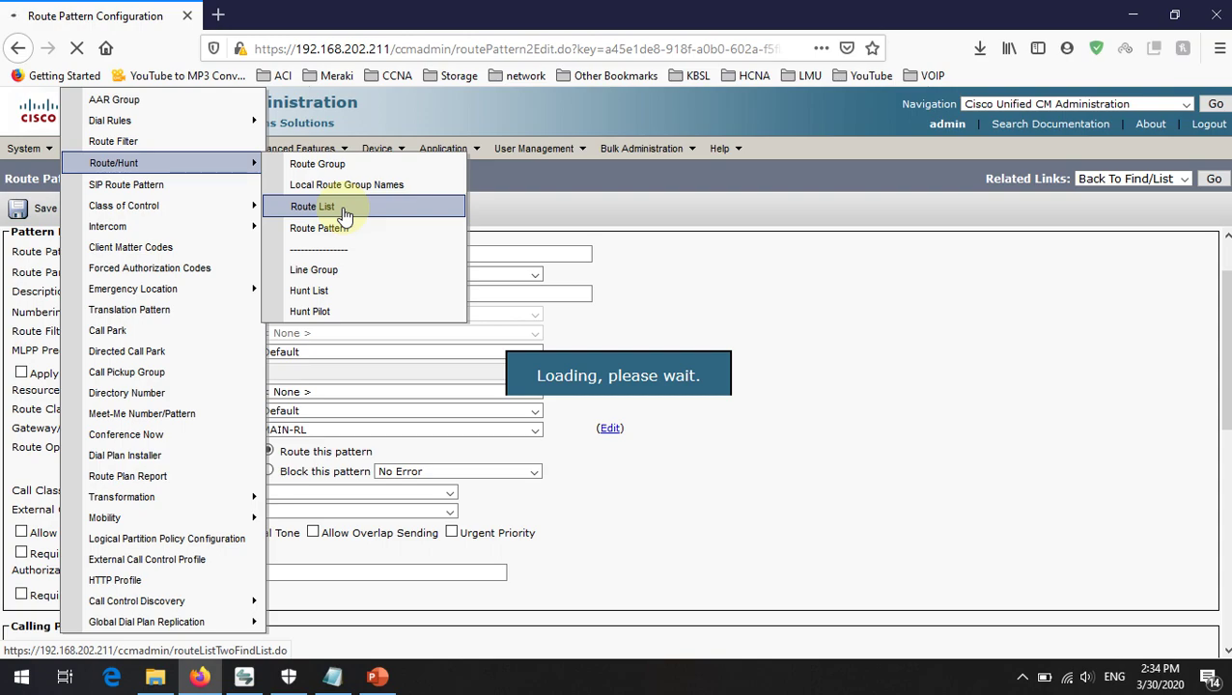
click(377, 677)
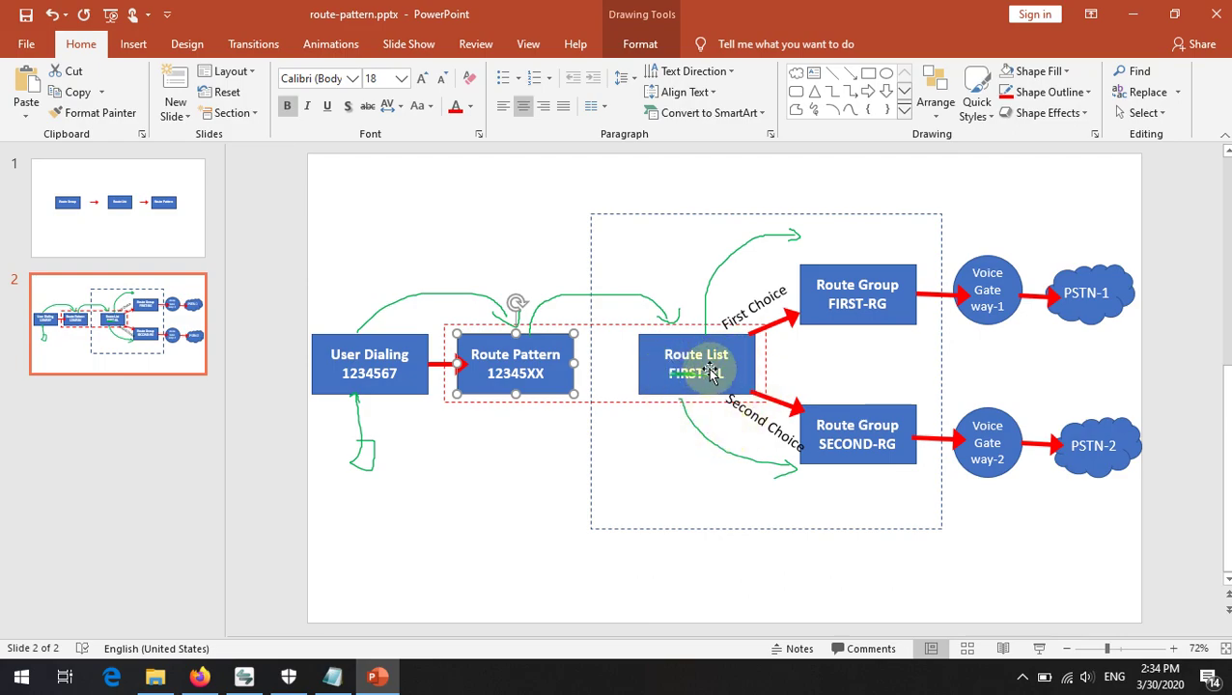
click(199, 677)
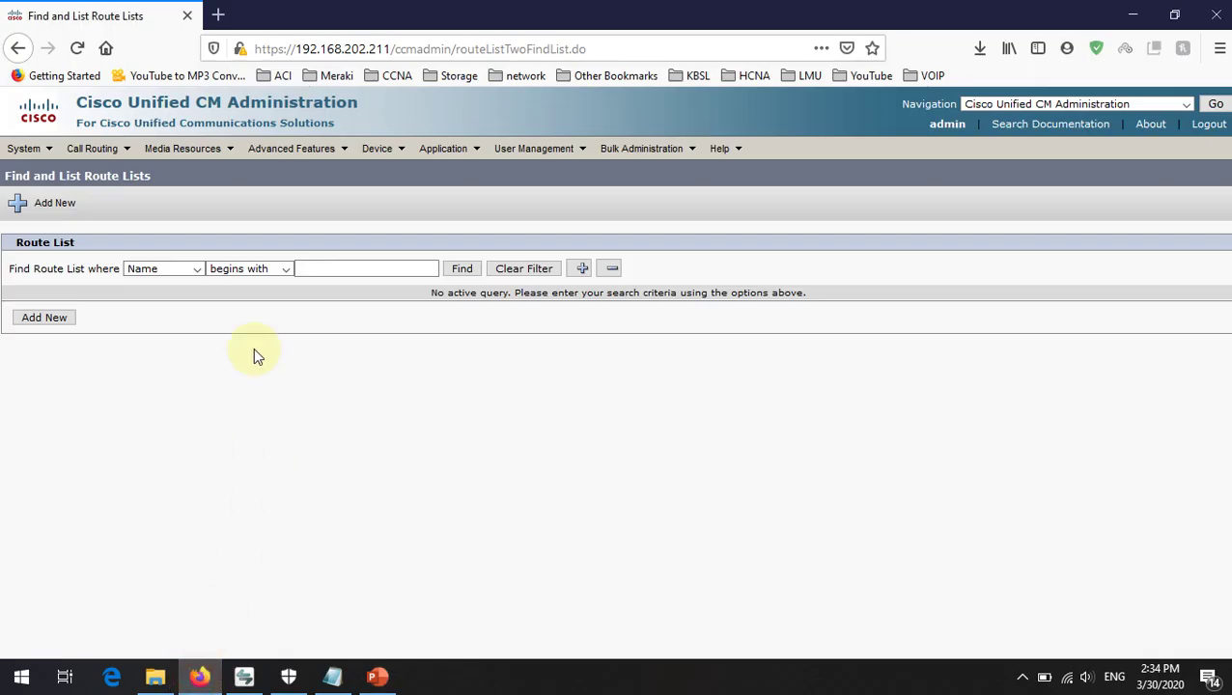
click(463, 268)
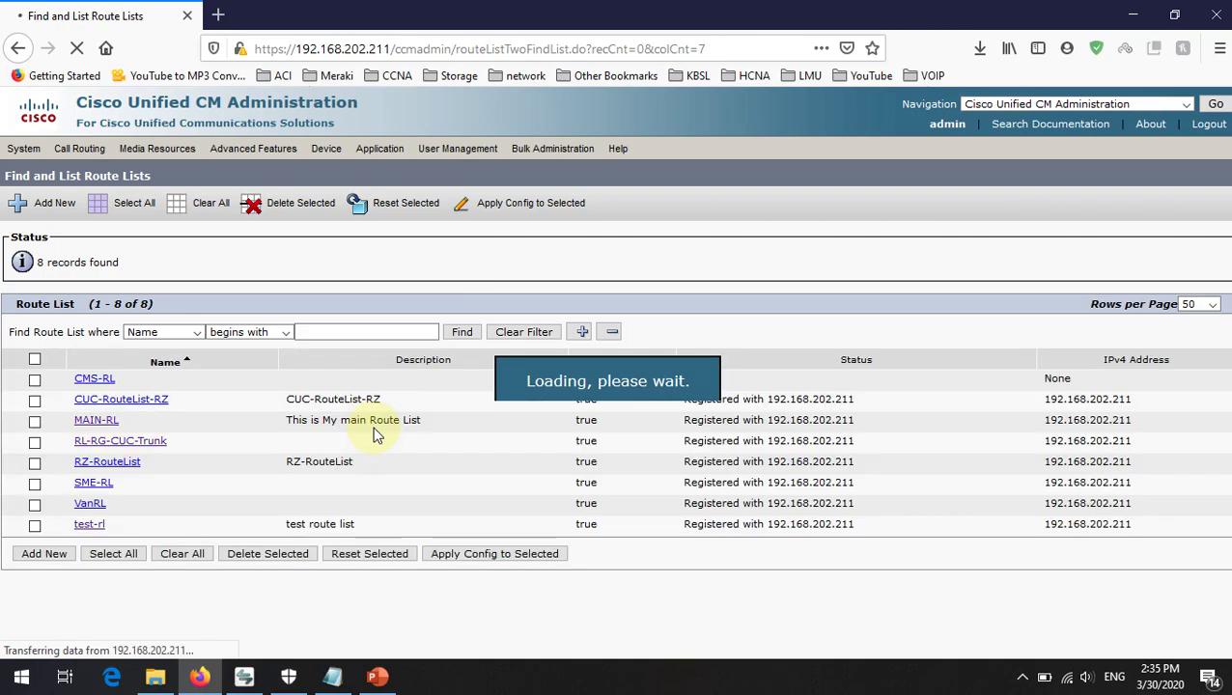
click(102, 422)
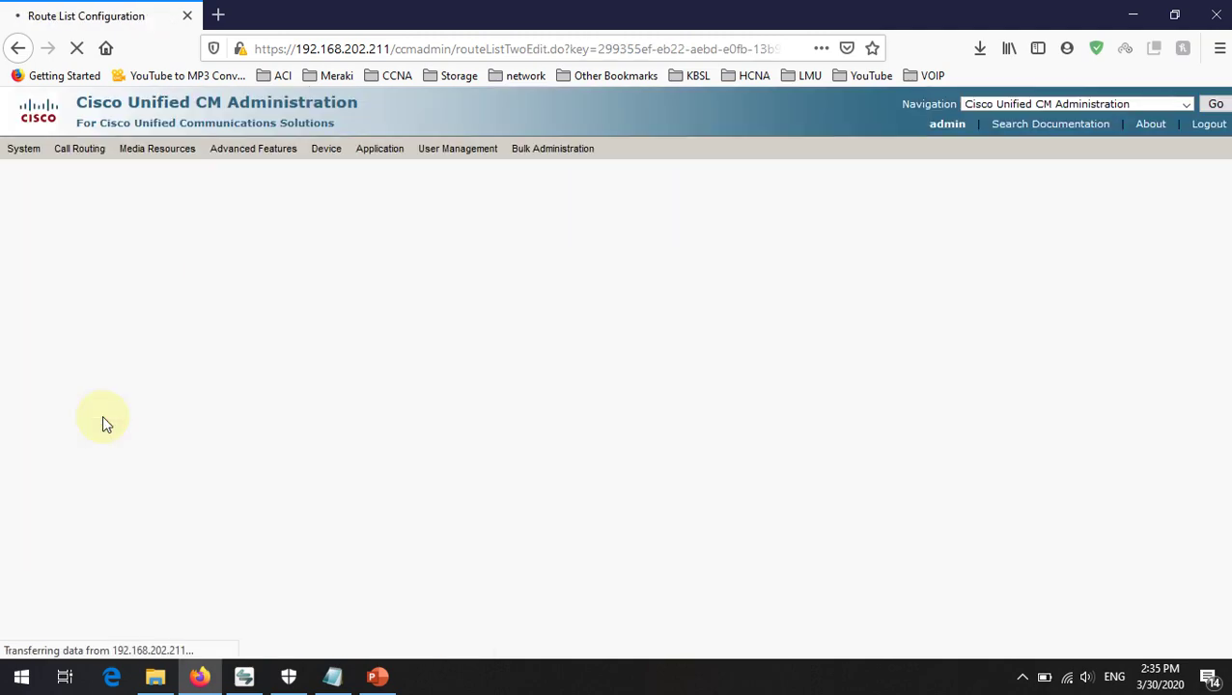
scroll(121, 430, down, 3)
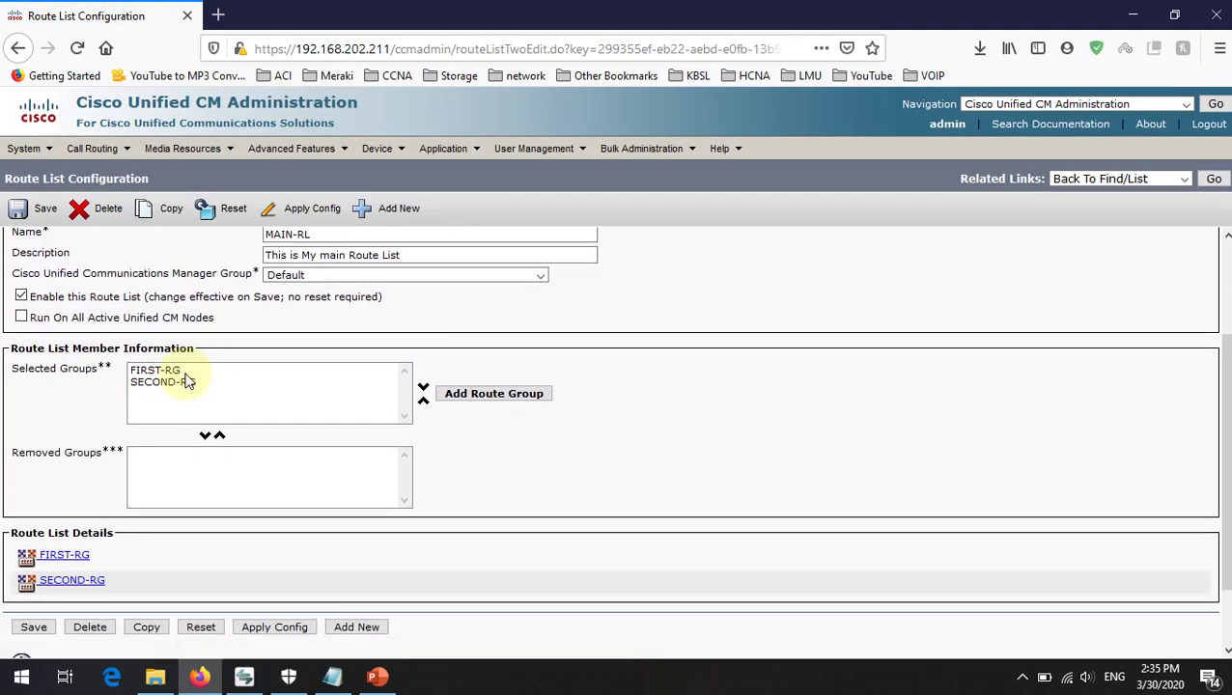
- Restart the PowerPoint slide show and draw green arrows from FIRST-RG to Voice Gateway-1 and from SECOND-RG to Voice Gateway-2
click(380, 681)
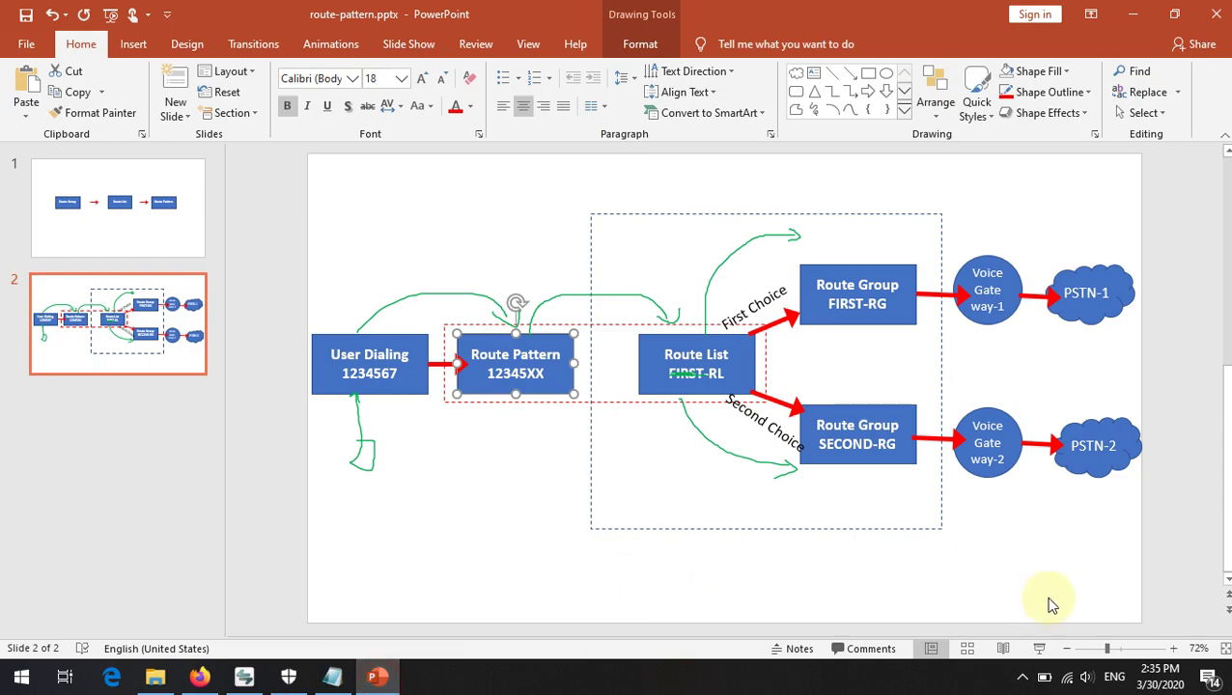
key(shift+F5)
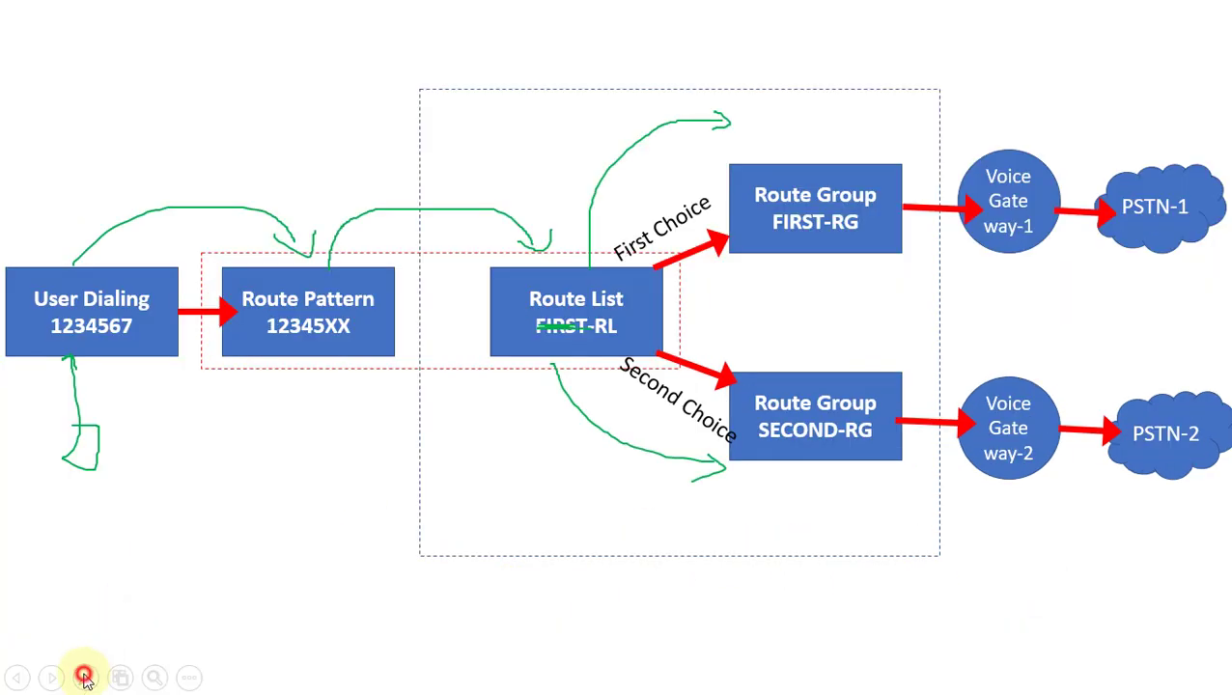
click(85, 678)
click(126, 632)
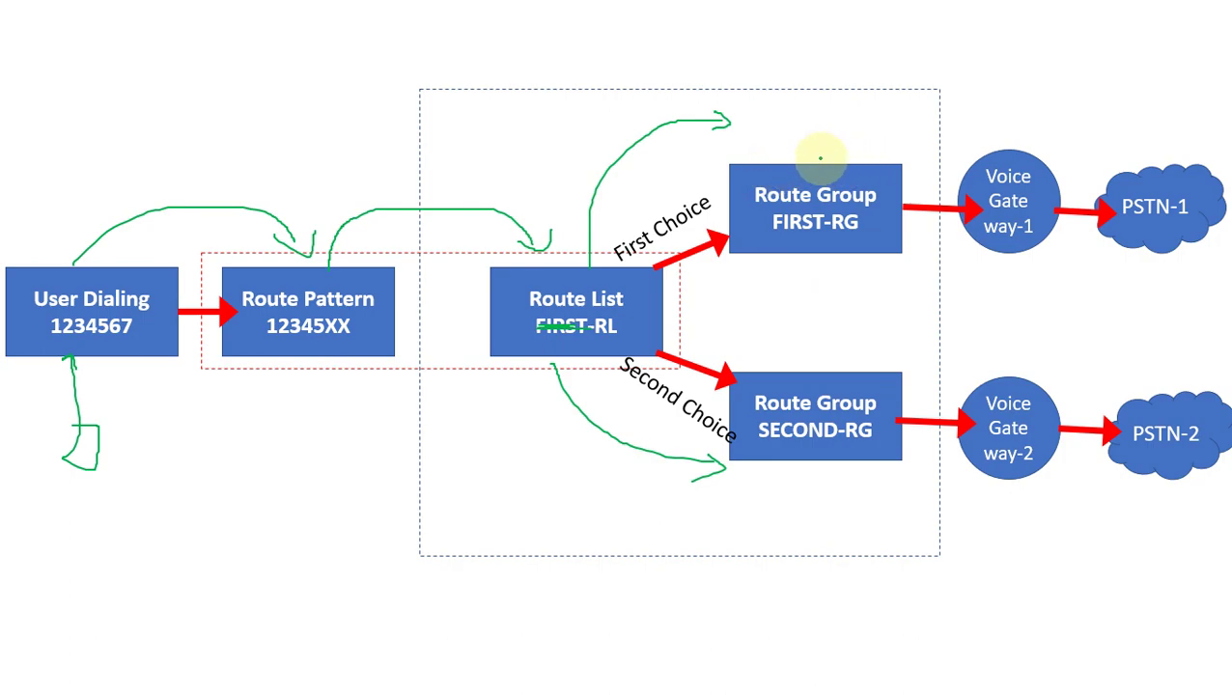
drag(816, 161, 878, 107)
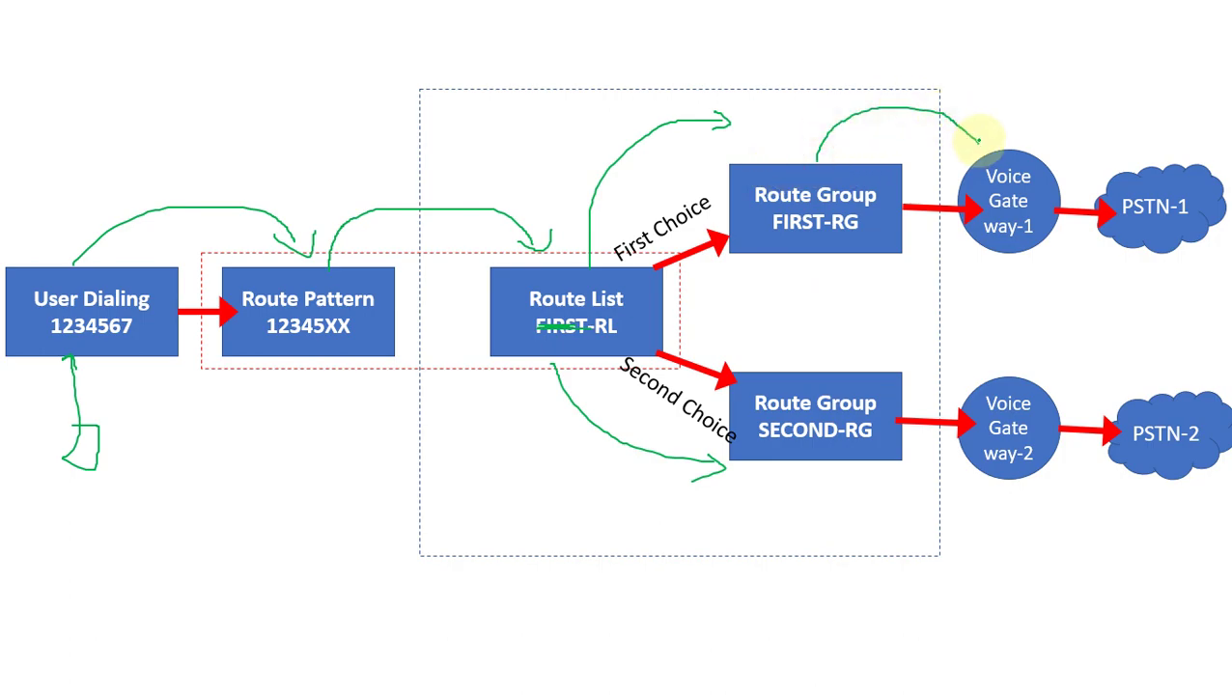
drag(979, 137, 967, 143)
drag(855, 463, 1025, 491)
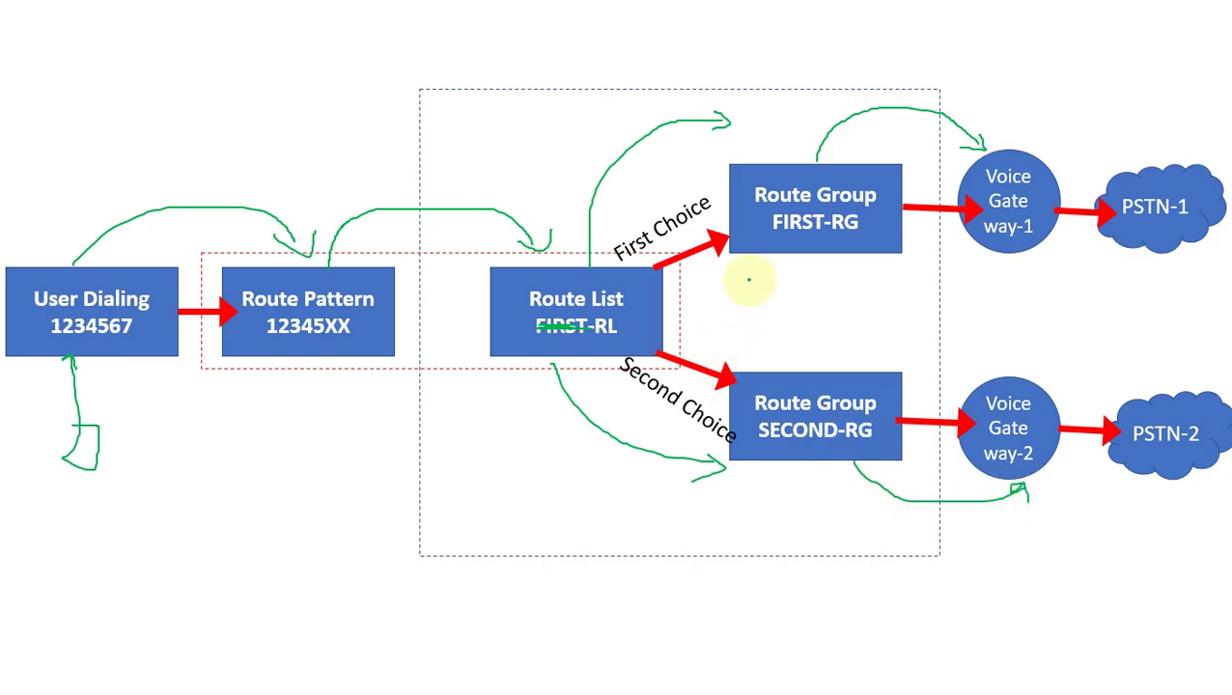